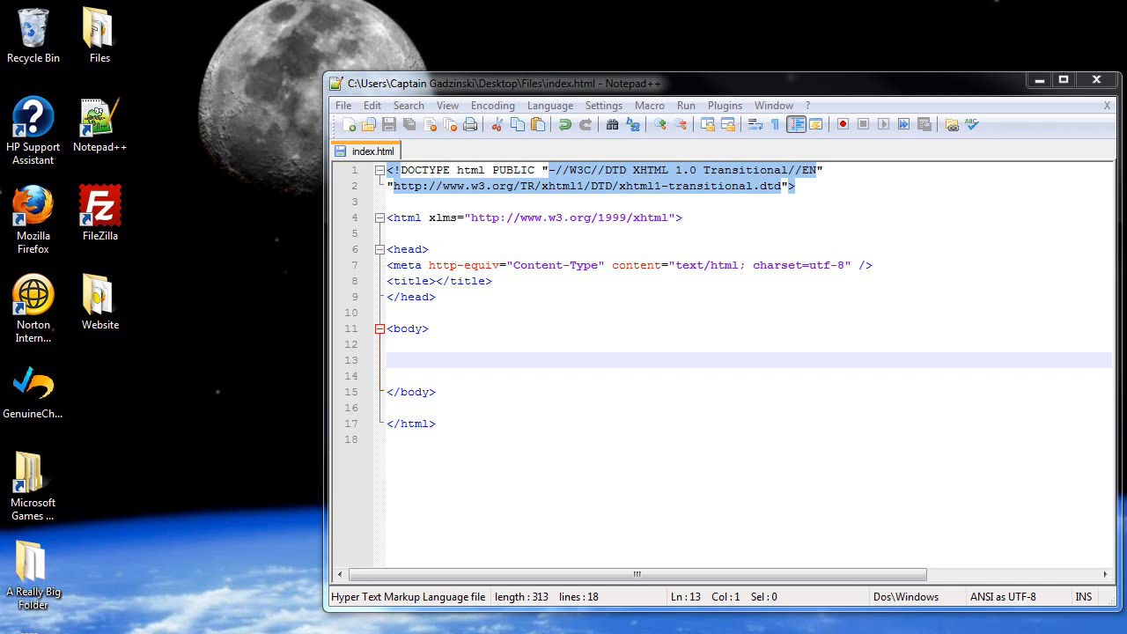
Add an empty <table></table> in the body of index.html.
drag(894, 93, 735, 84)
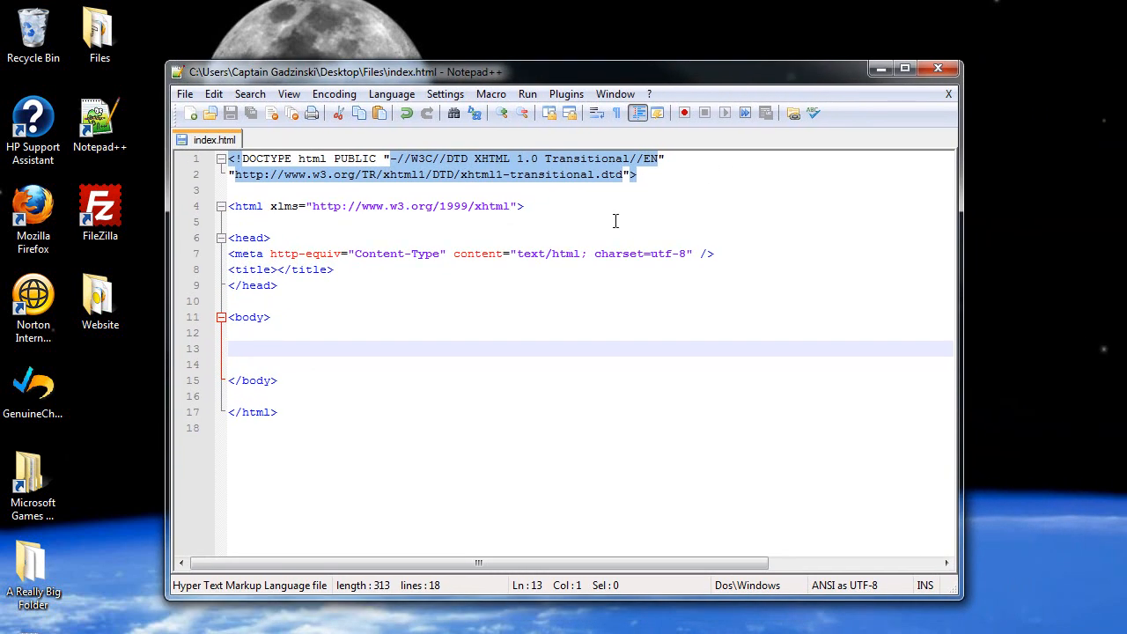
text(<table>)
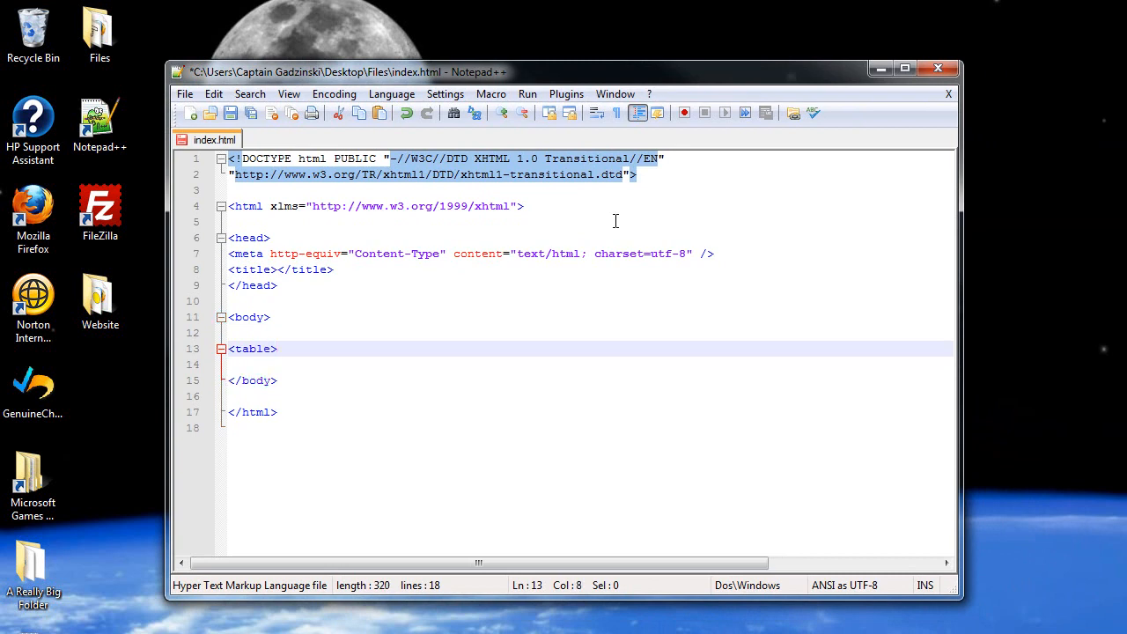
key(Return)
text(</tabl)
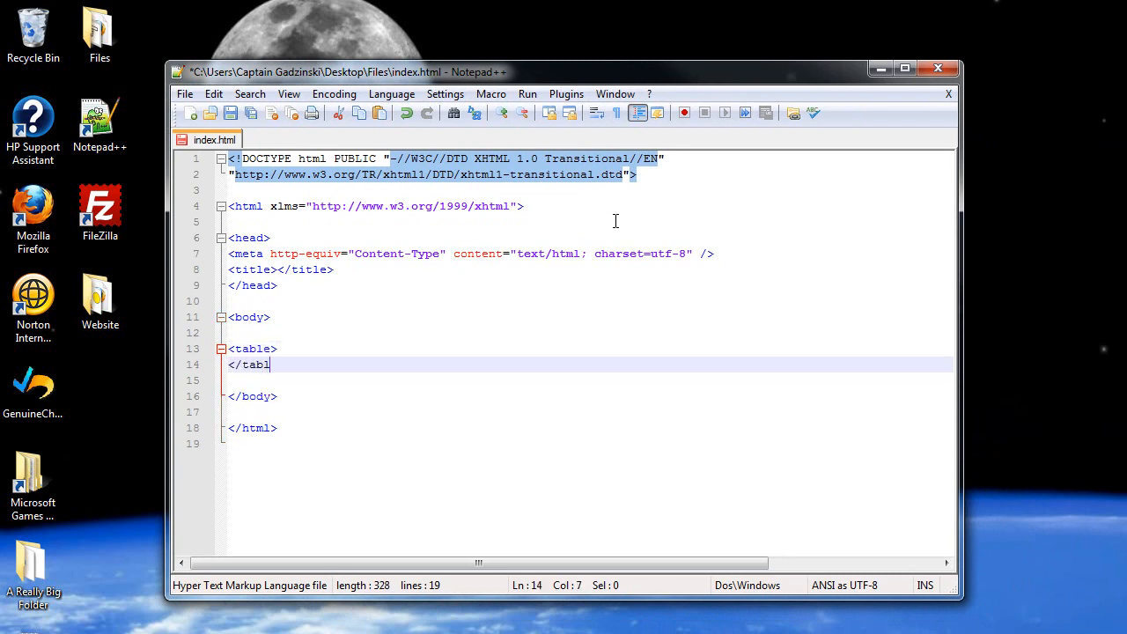
text(e>)
click(274, 349)
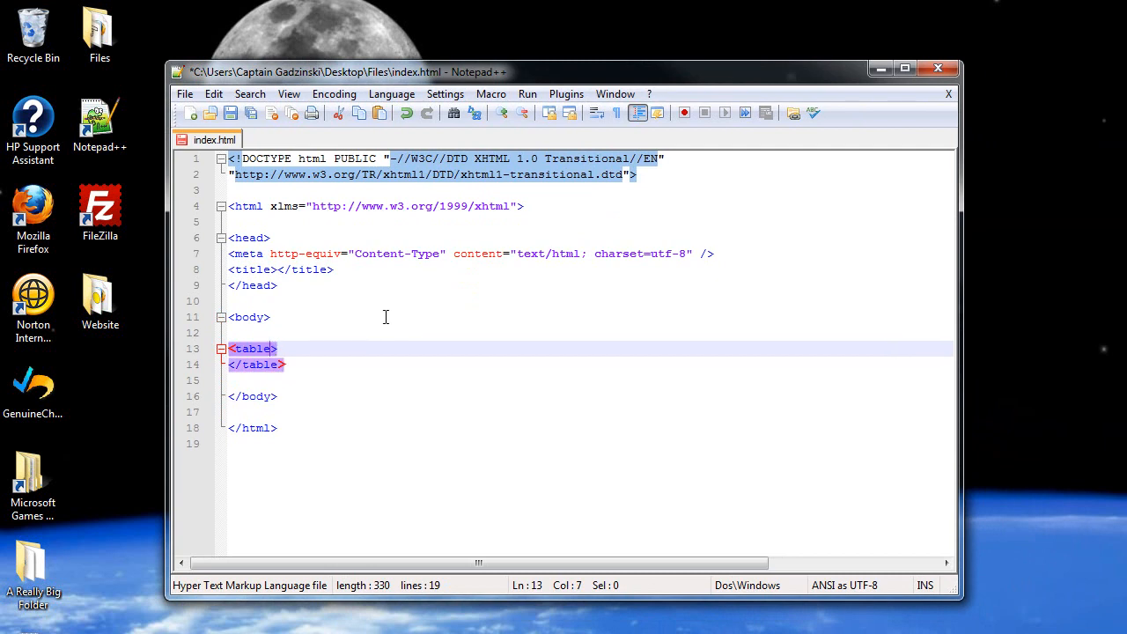
text(border)
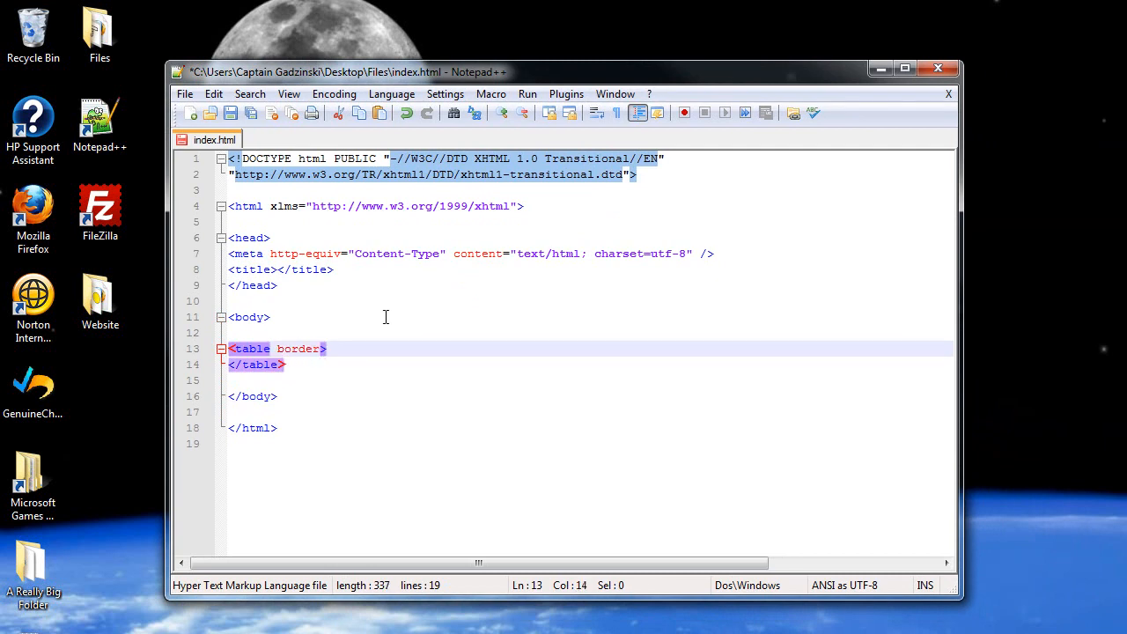
key(BackSpace)
key(BackSpace)
key(BackSpace)
key(BackSpace)
key(BackSpace)
key(BackSpace)
text(slig)
text(n="")
text(center)
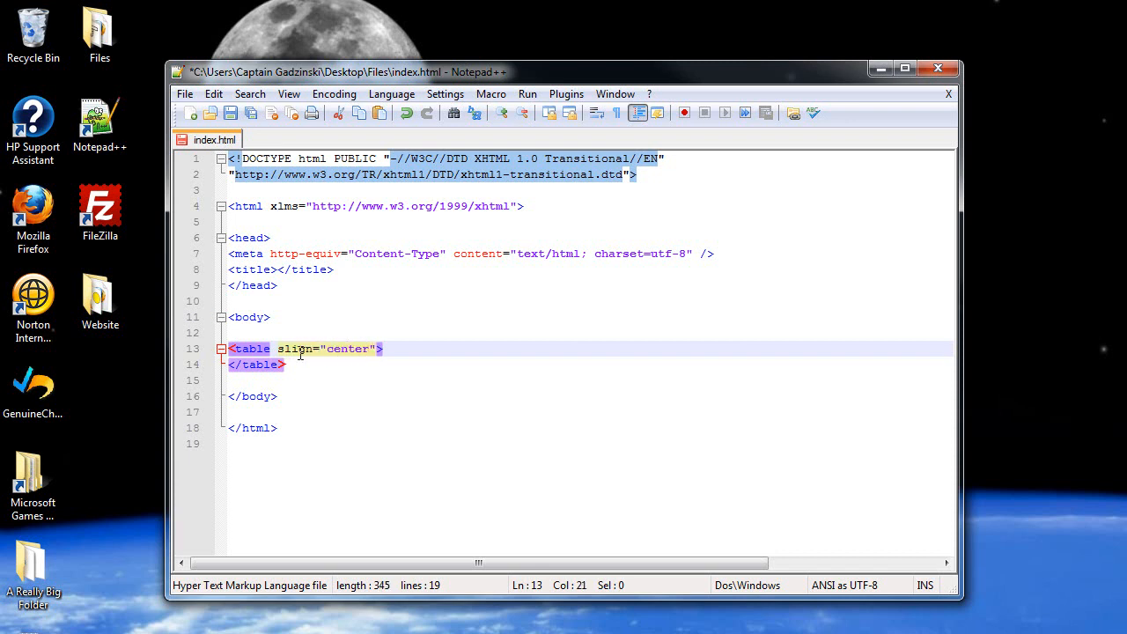
Give the table align="center", border="1", width="600" and height="450".
drag(284, 352, 279, 353)
text(a)
click(383, 349)
text(border="")
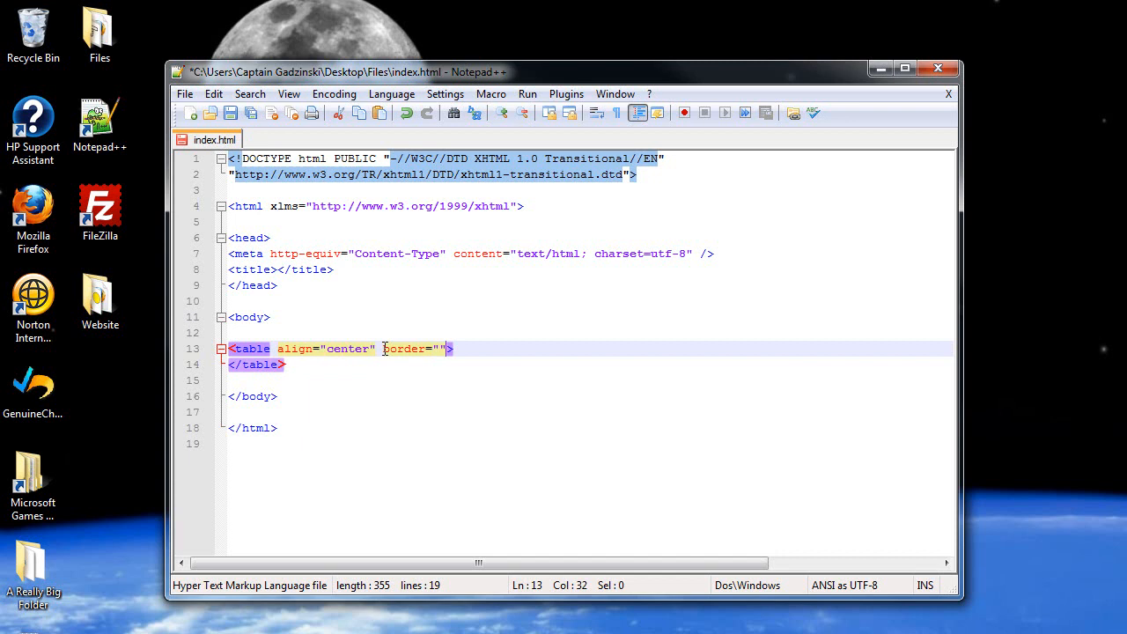
text(1)
text( width="")
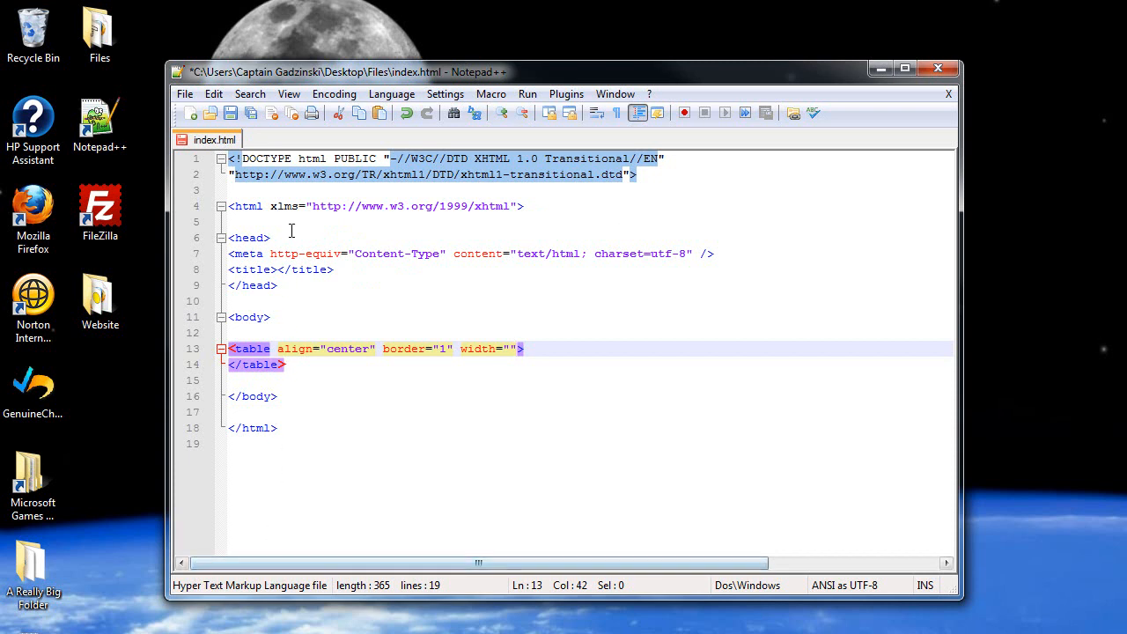
click(510, 348)
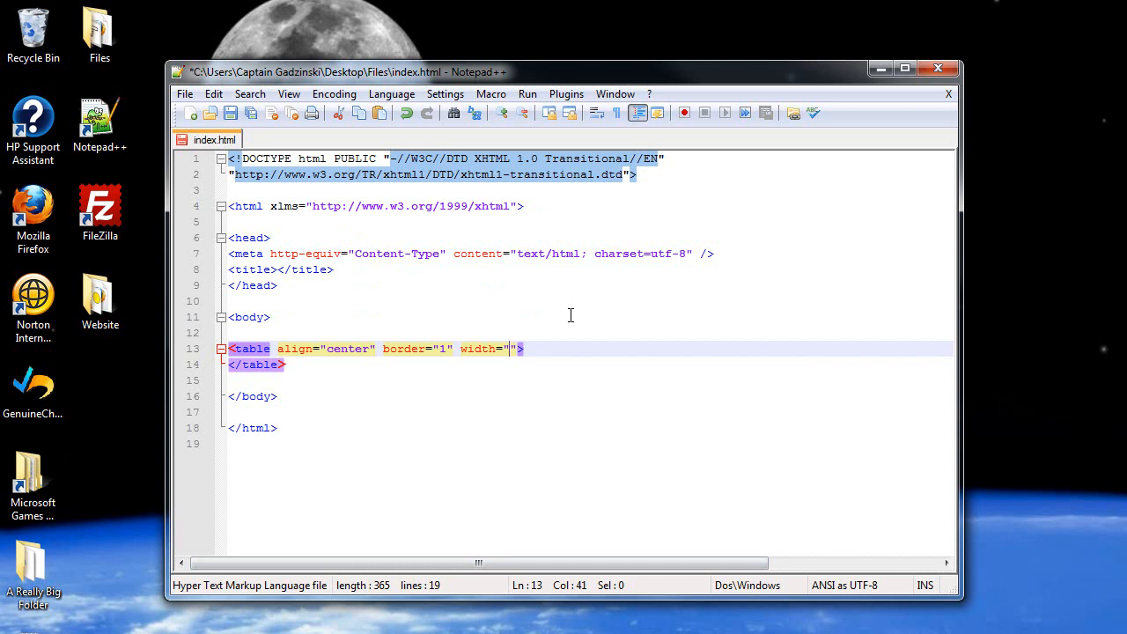
text(600)
text( heig)
text(ht="")
text(450)
Save index.html and preview the empty bordered table in Firefox.
click(230, 112)
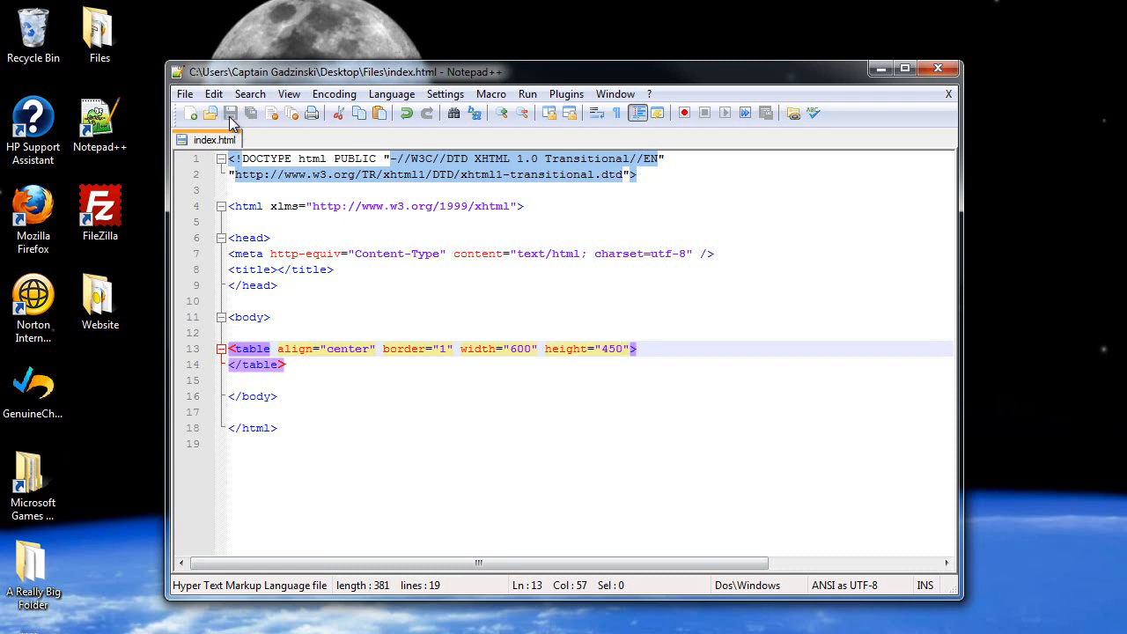
key(ctrl+alt+shift+x)
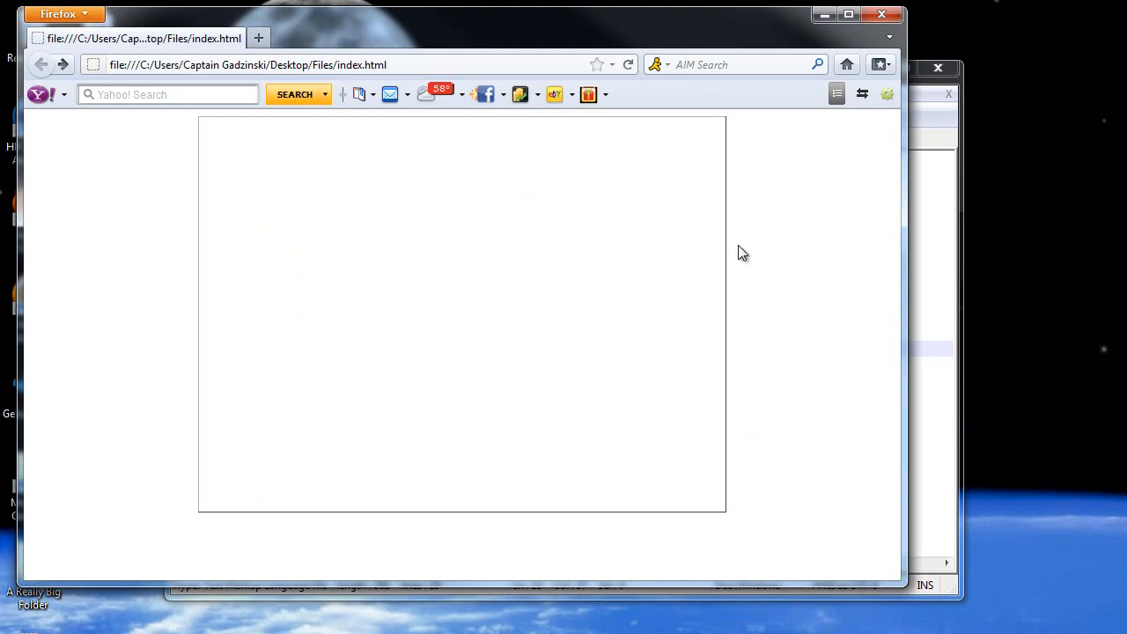
Copy the whole index.html source into a new blank document.
click(937, 208)
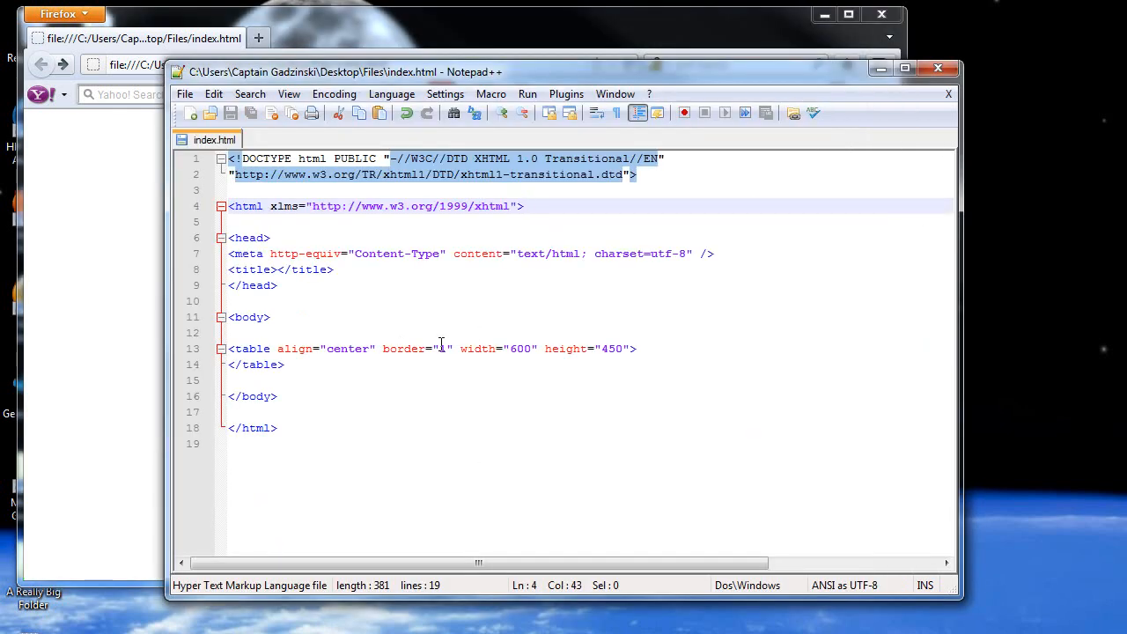
drag(355, 469, 212, 155)
key(ctrl+c)
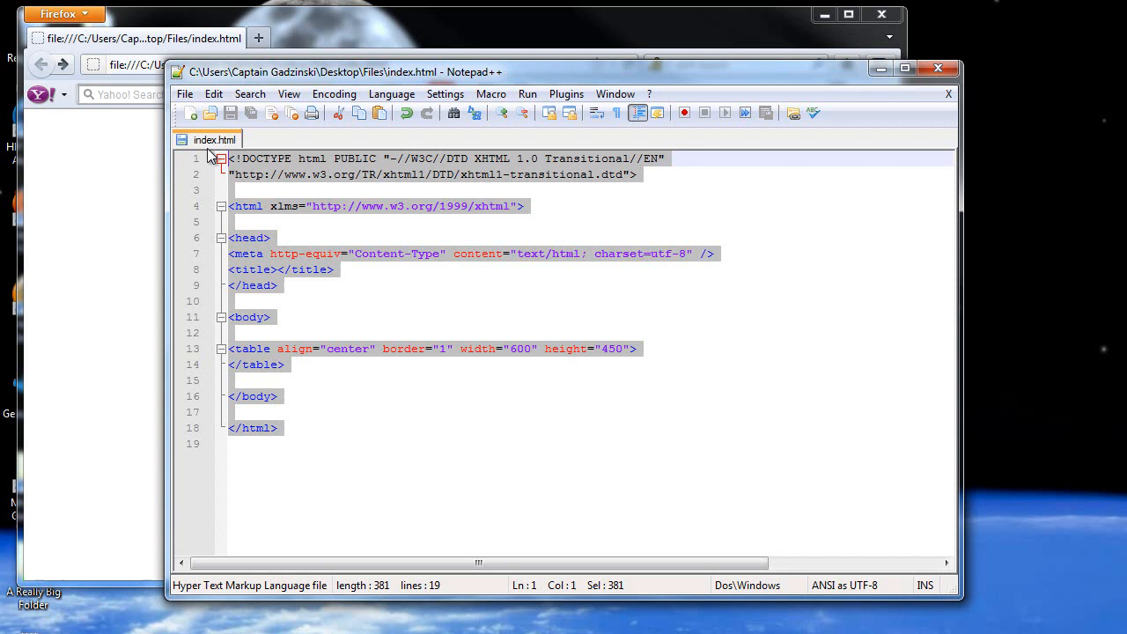
click(410, 267)
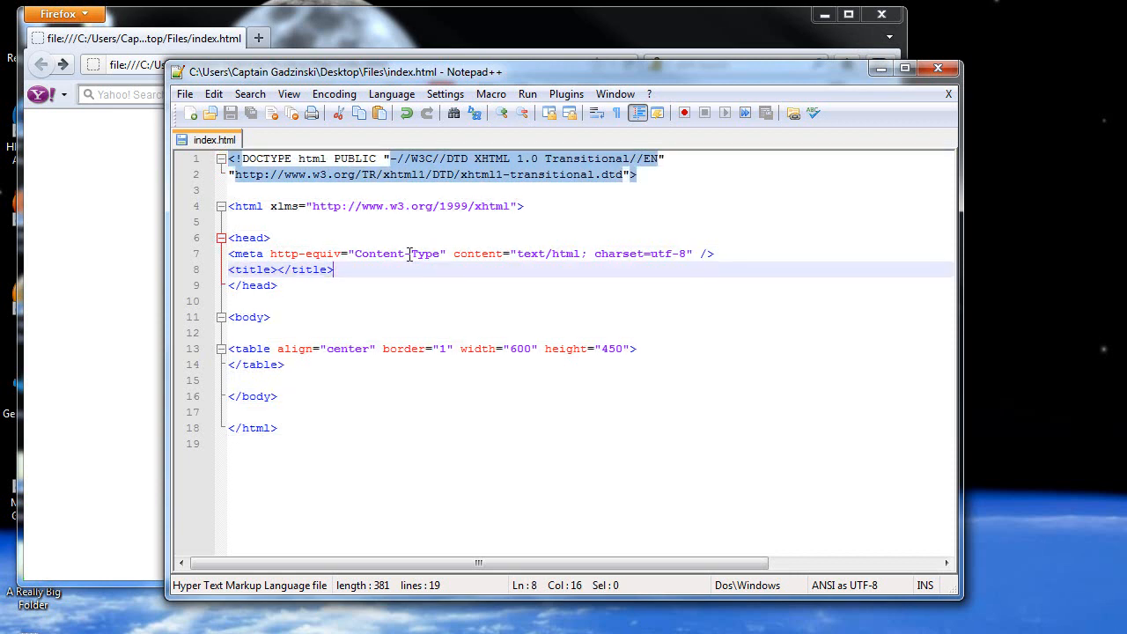
double_click(269, 143)
key(ctrl+v)
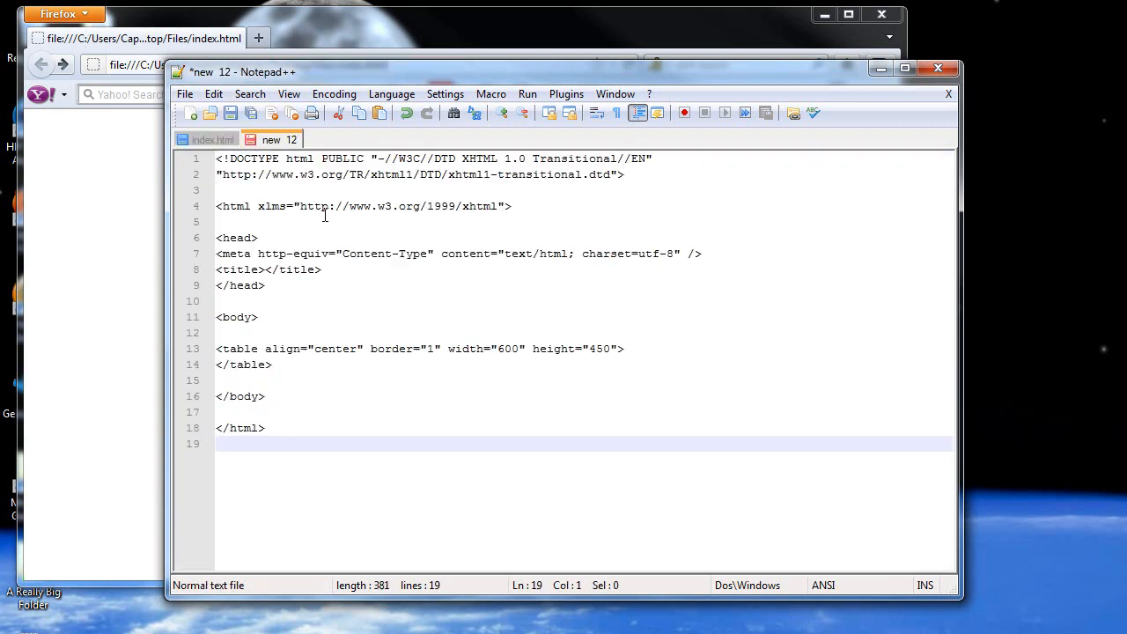
Save the new document as question1.html (HTML type) in the jeopardy folder.
click(229, 113)
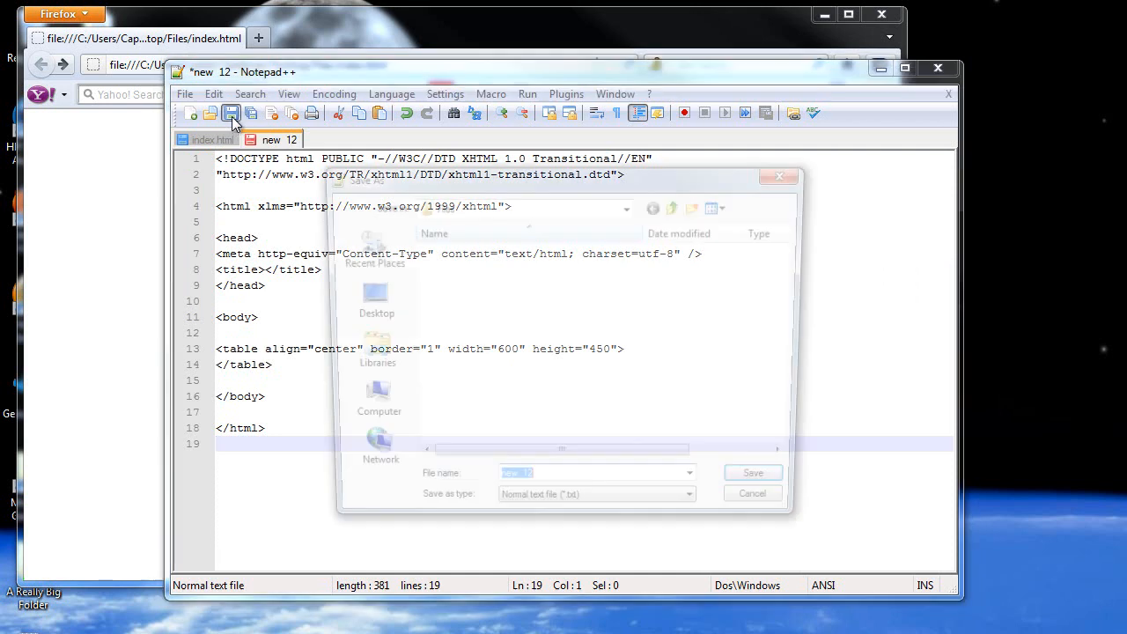
double_click(454, 268)
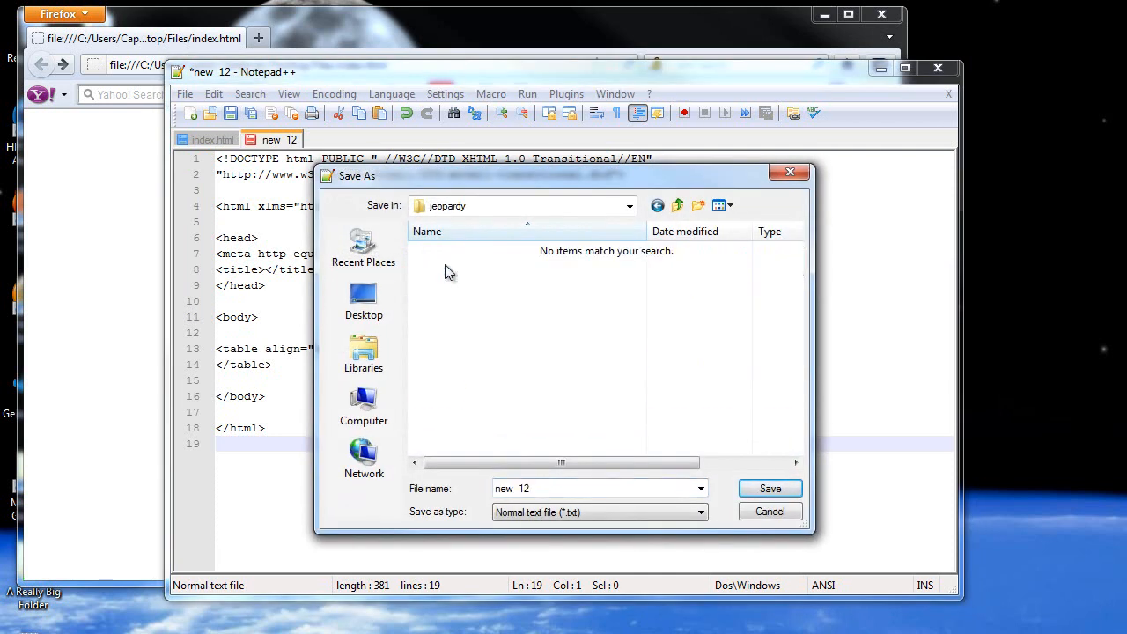
click(544, 481)
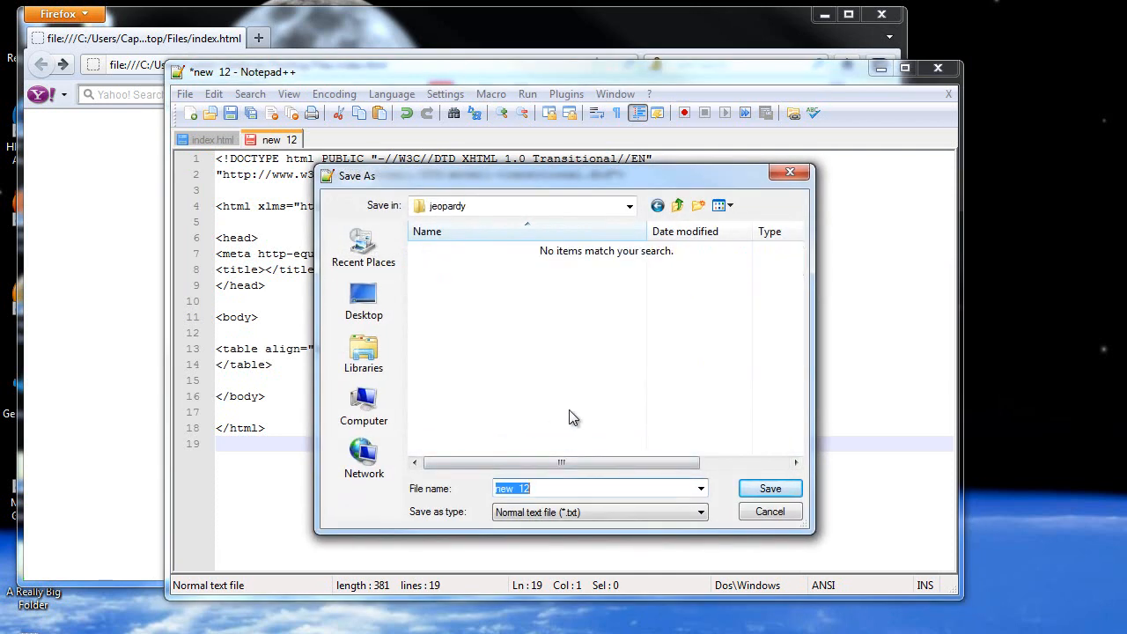
text(question)
text(1)
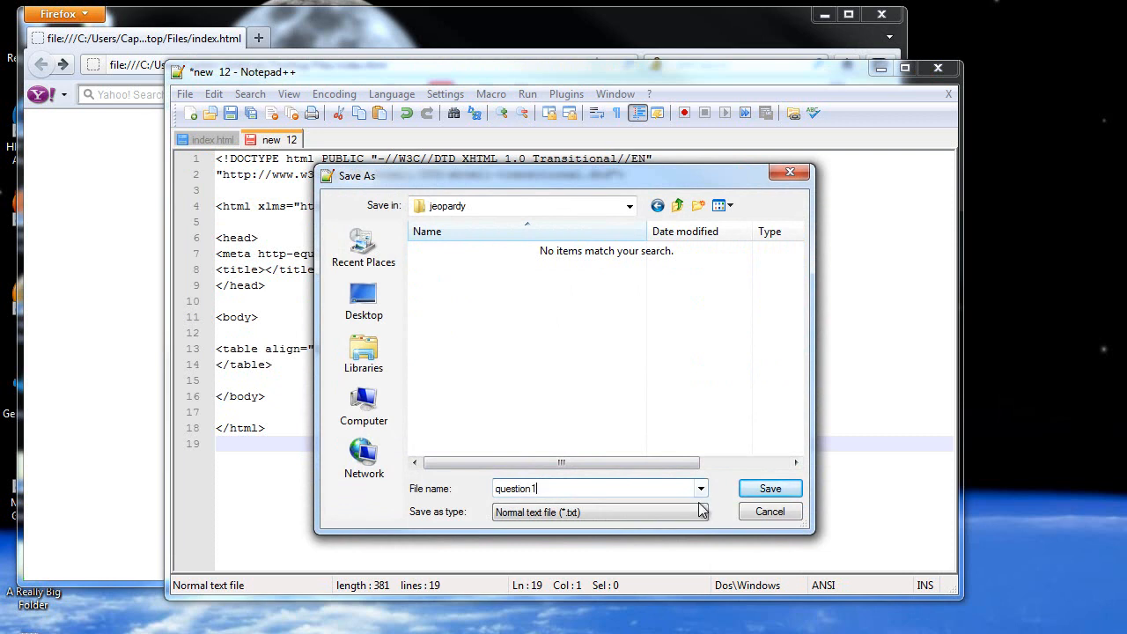
click(701, 512)
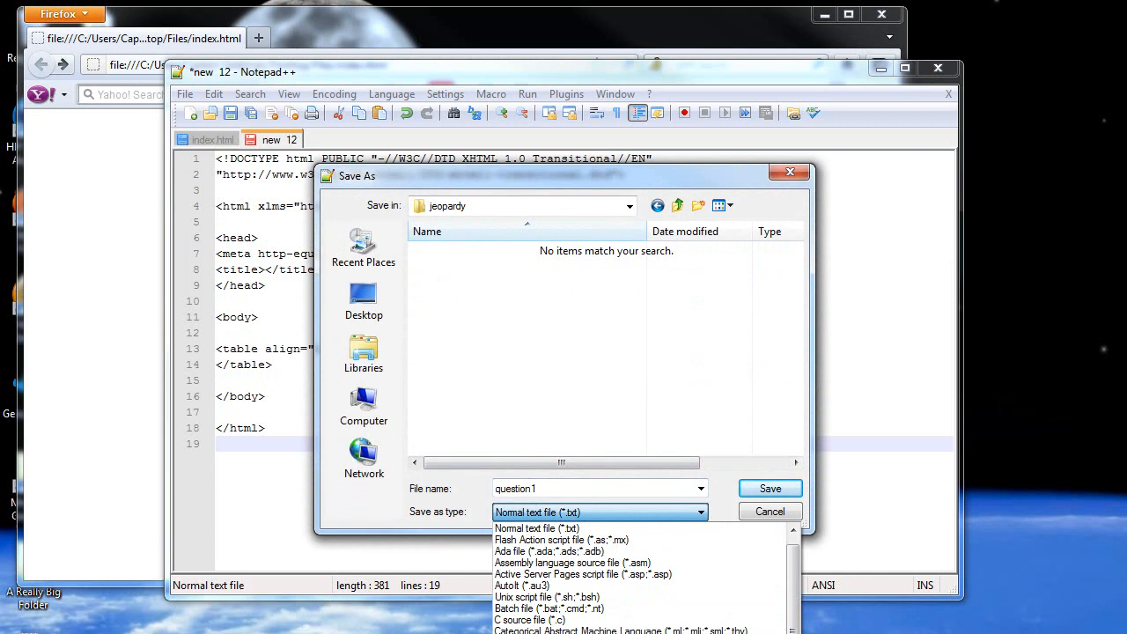
click(616, 632)
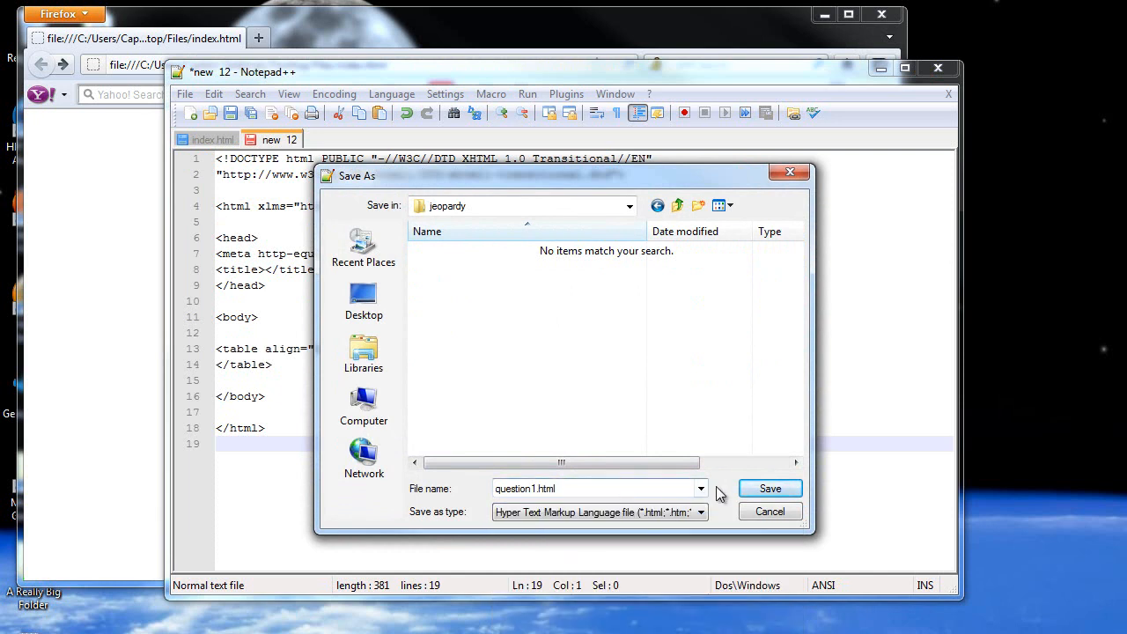
click(765, 490)
click(420, 384)
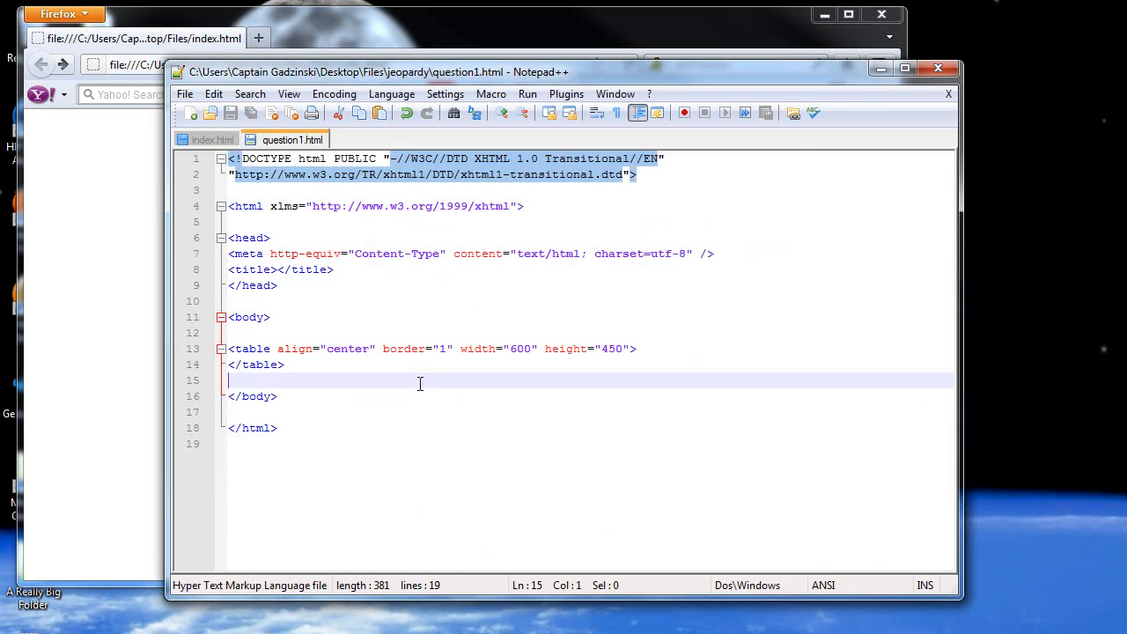
Check the table in Firefox, then start a new empty document in the editor.
click(212, 139)
click(120, 263)
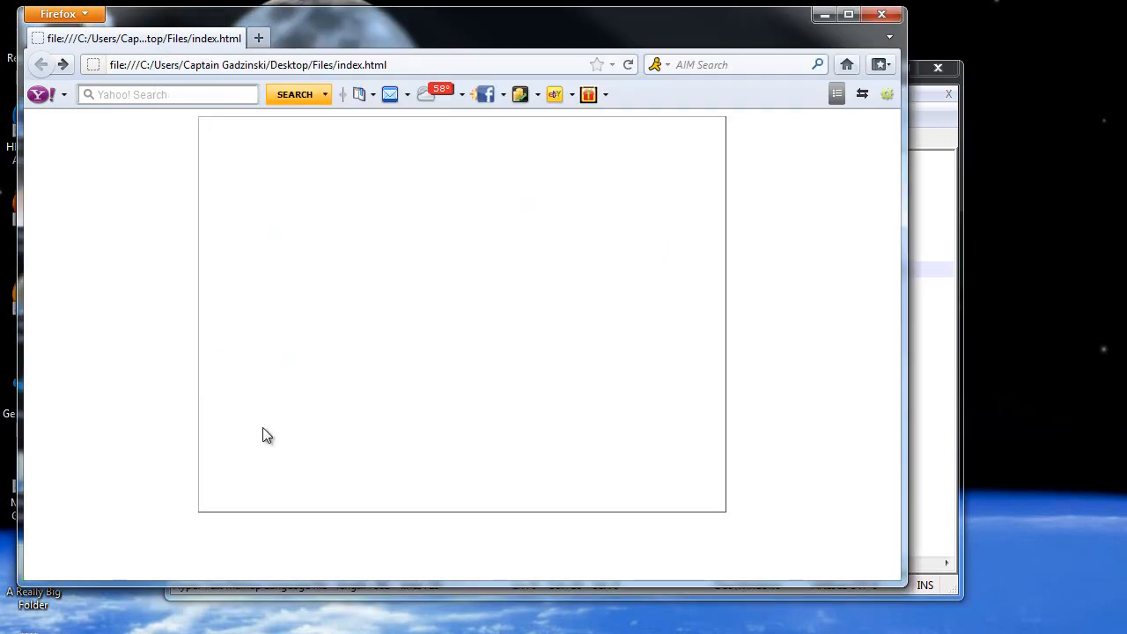
click(917, 303)
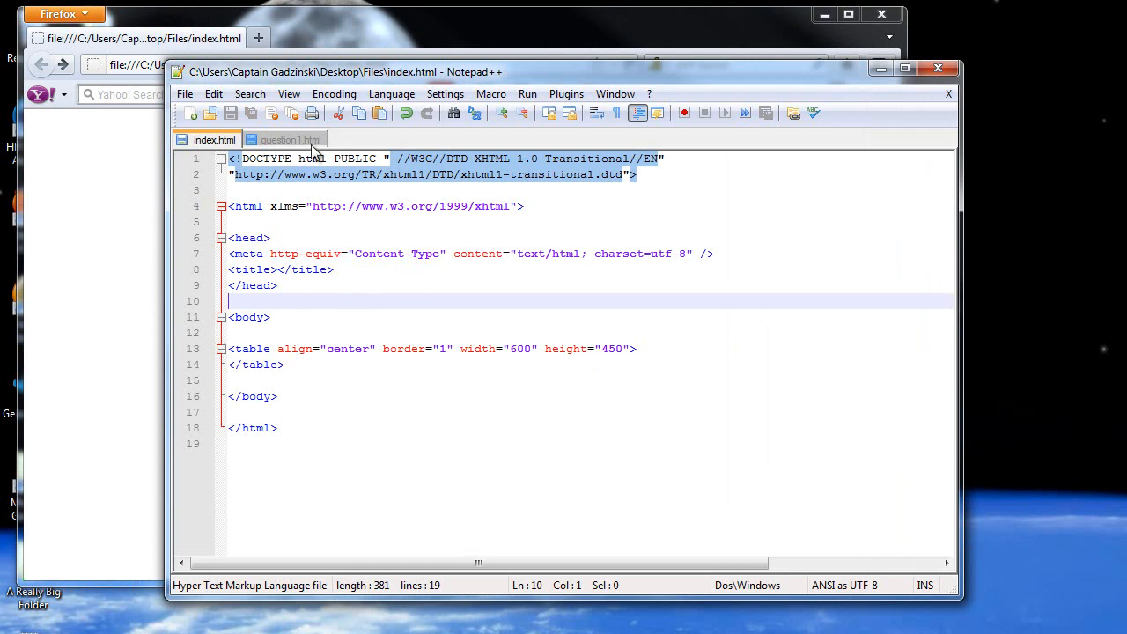
double_click(373, 141)
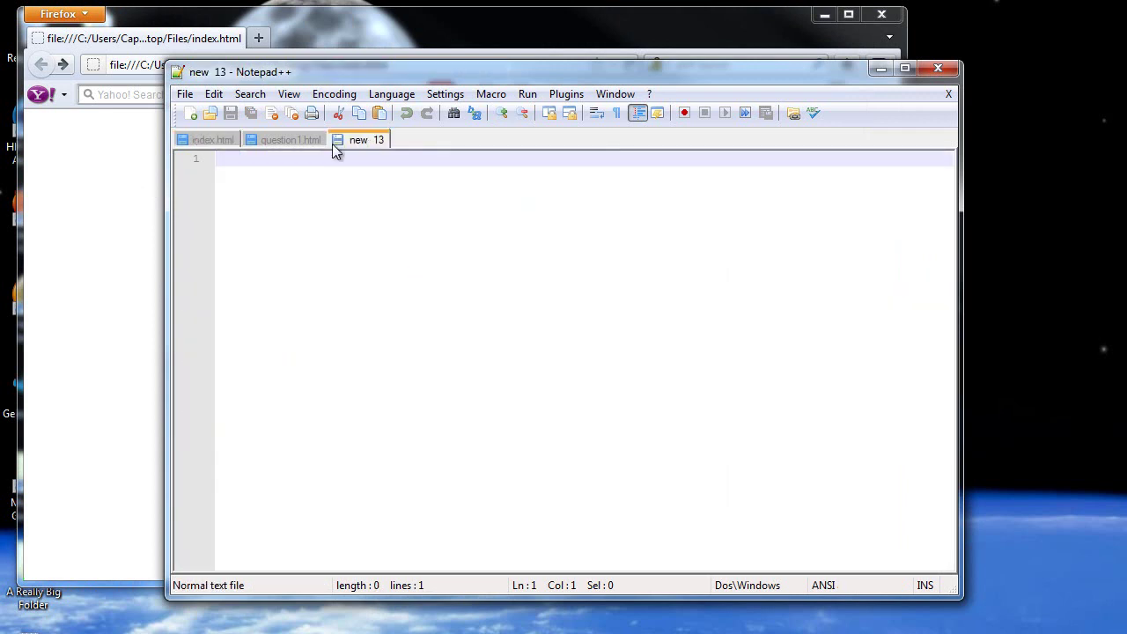
Open Save As in the jeopardy folder with stylesheet file type, then close the dialog.
click(184, 93)
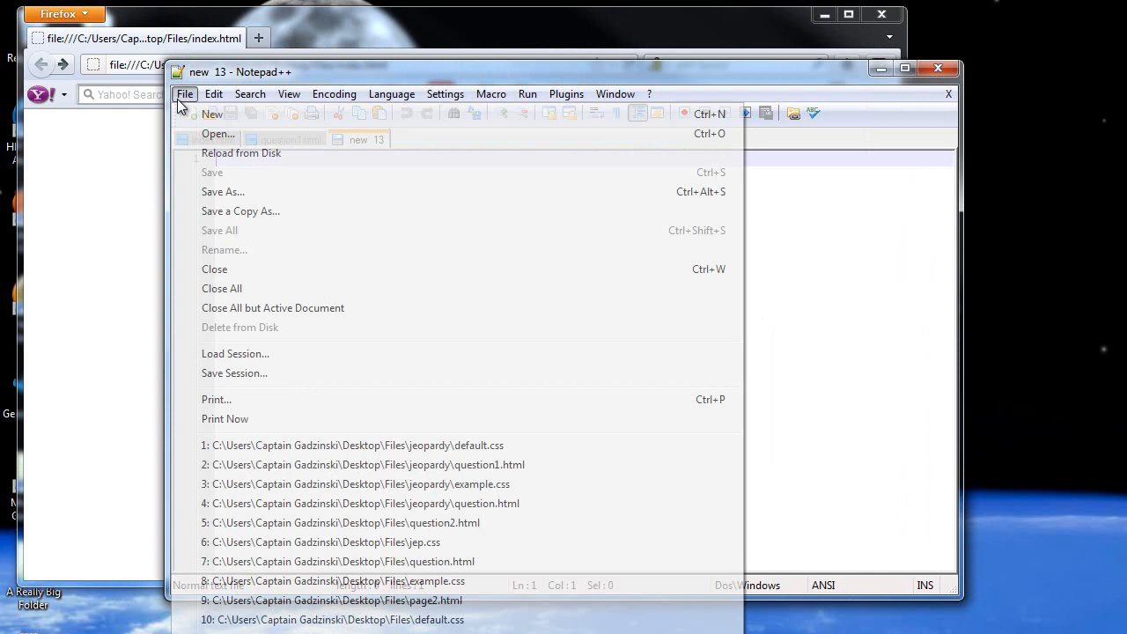
click(192, 189)
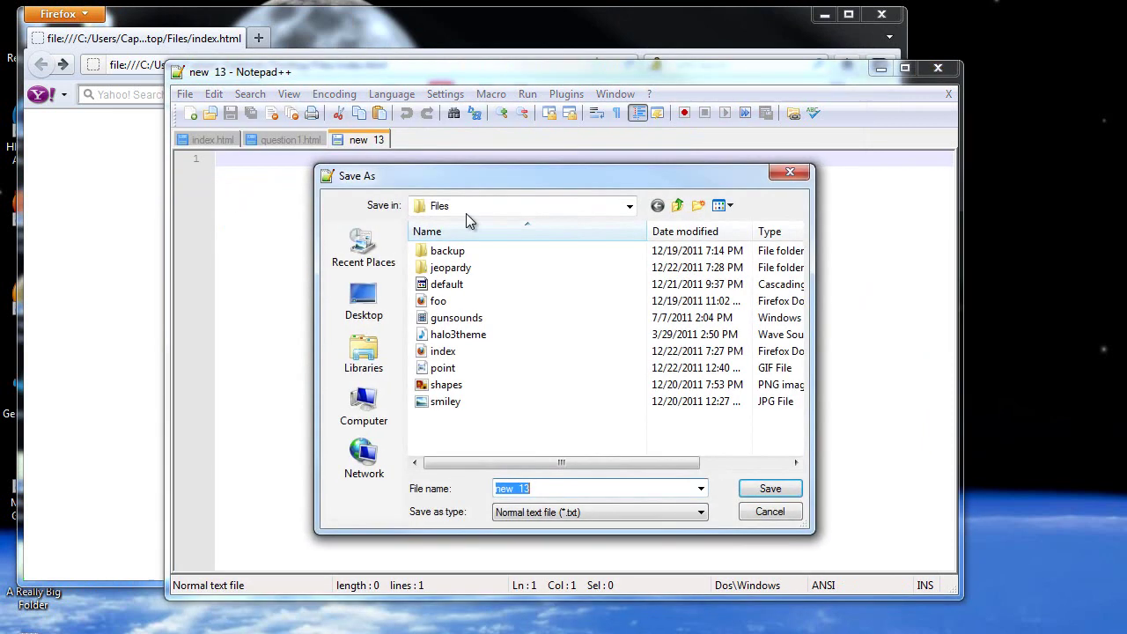
double_click(451, 267)
click(578, 489)
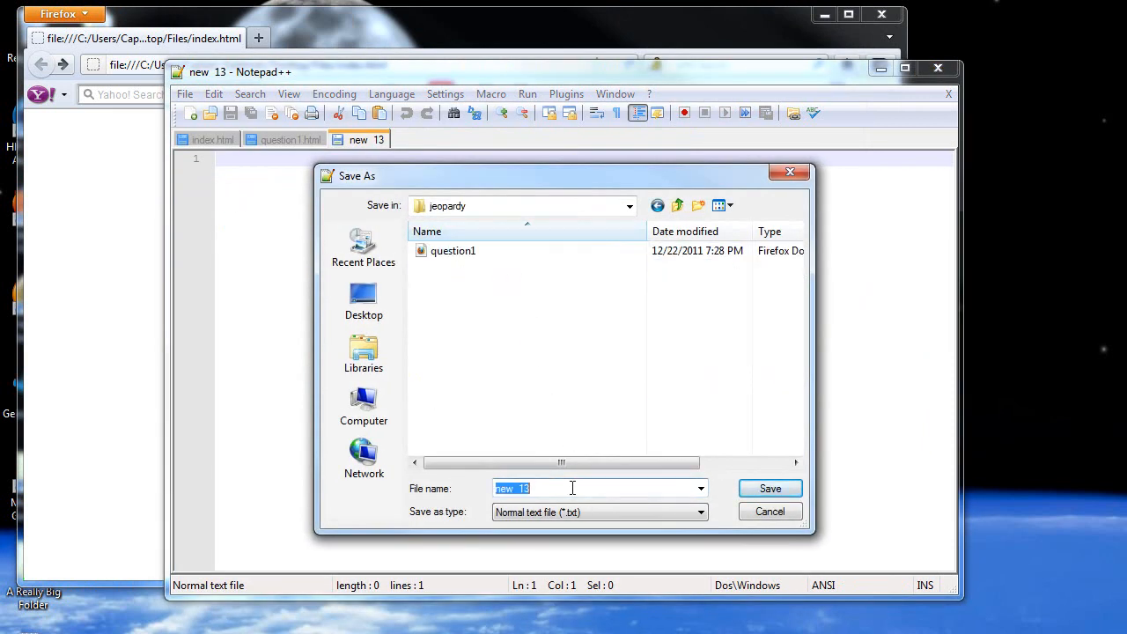
text(defaul)
text(t)
click(696, 513)
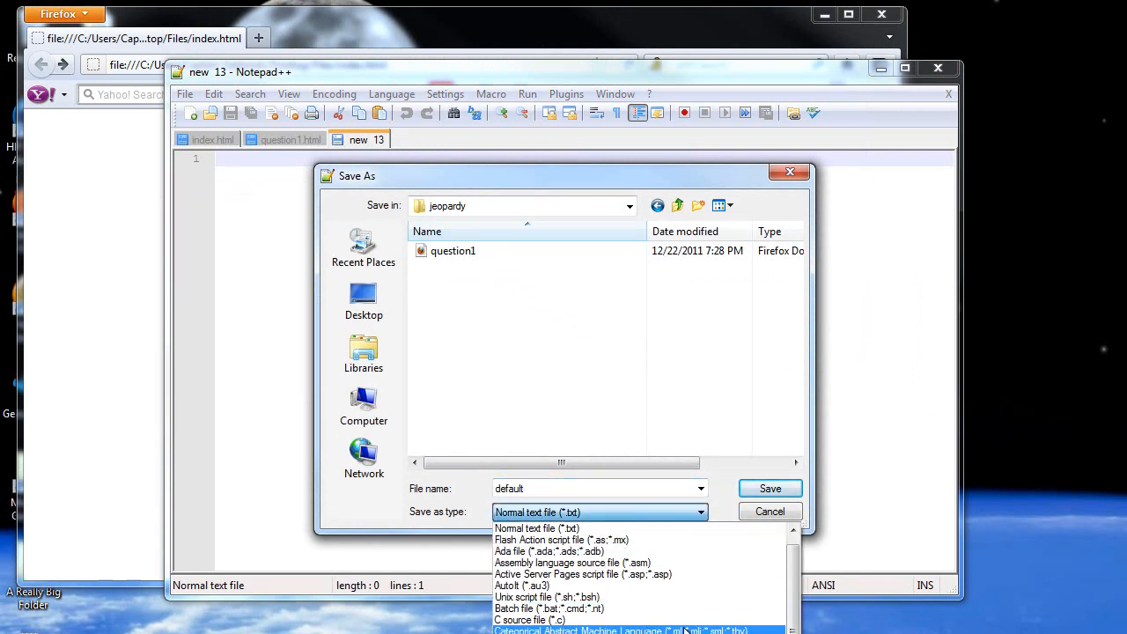
click(738, 577)
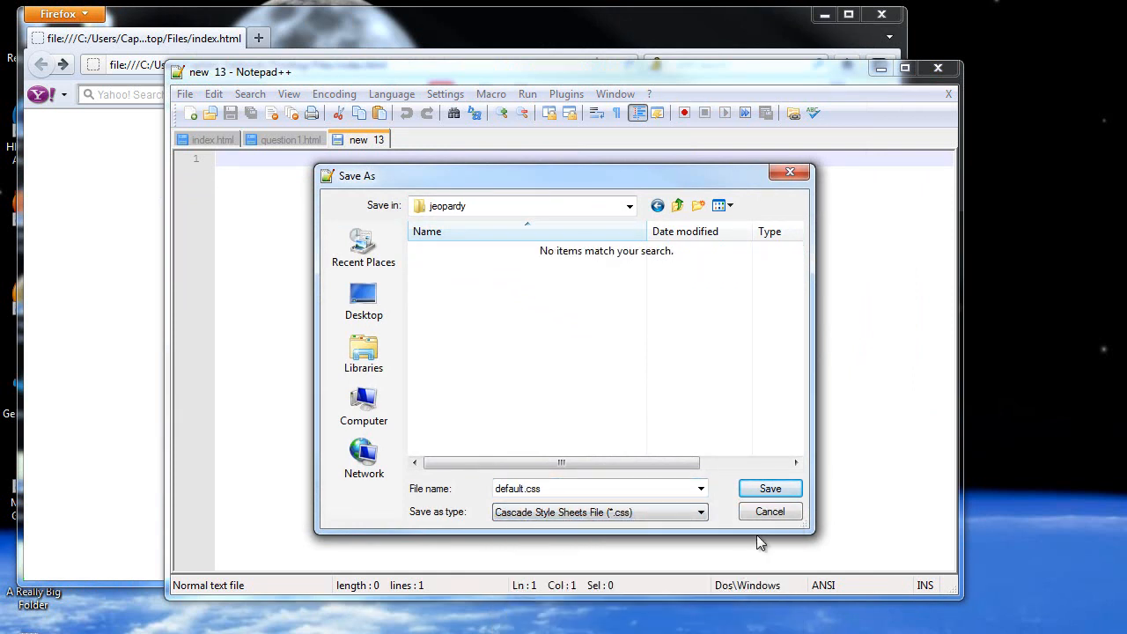
click(771, 512)
Return to index.html after glancing at the browser page.
click(211, 141)
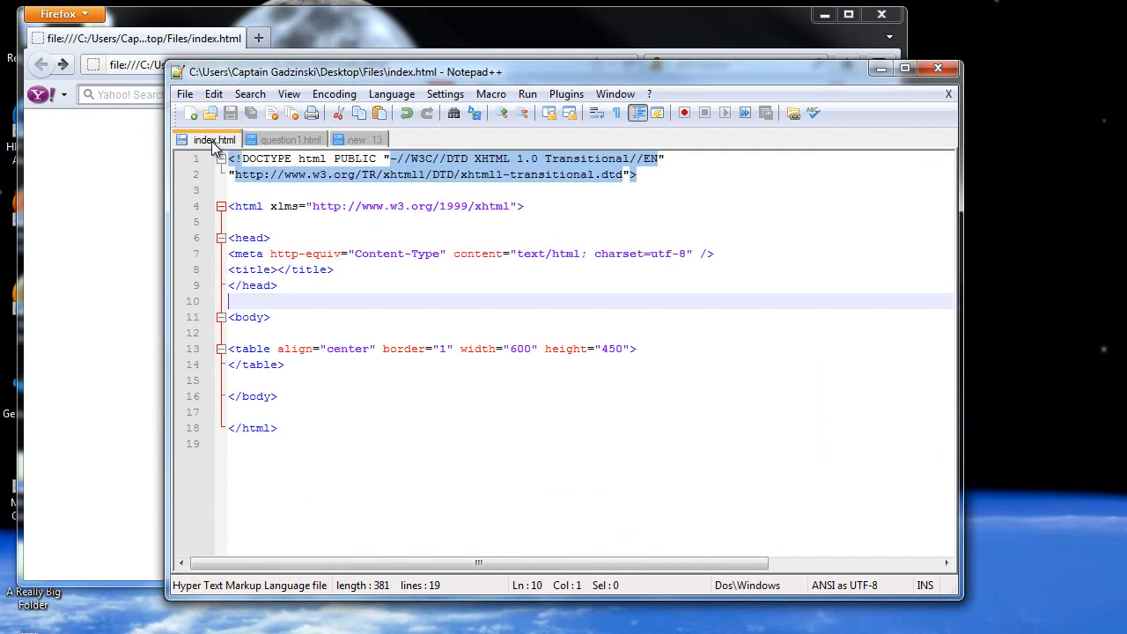
click(124, 276)
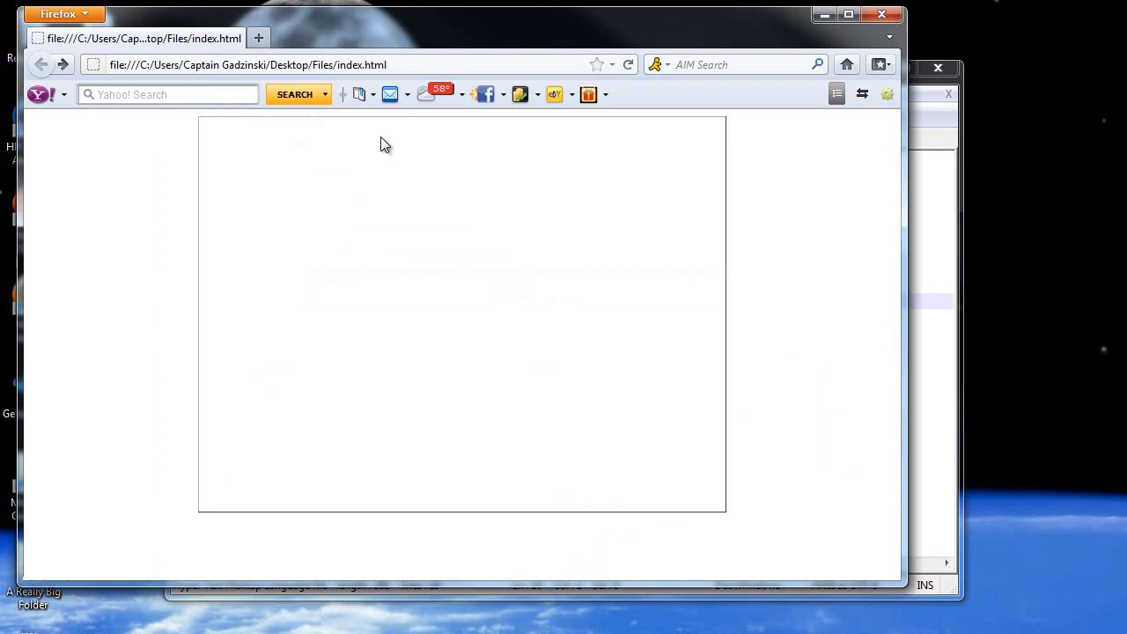
click(930, 282)
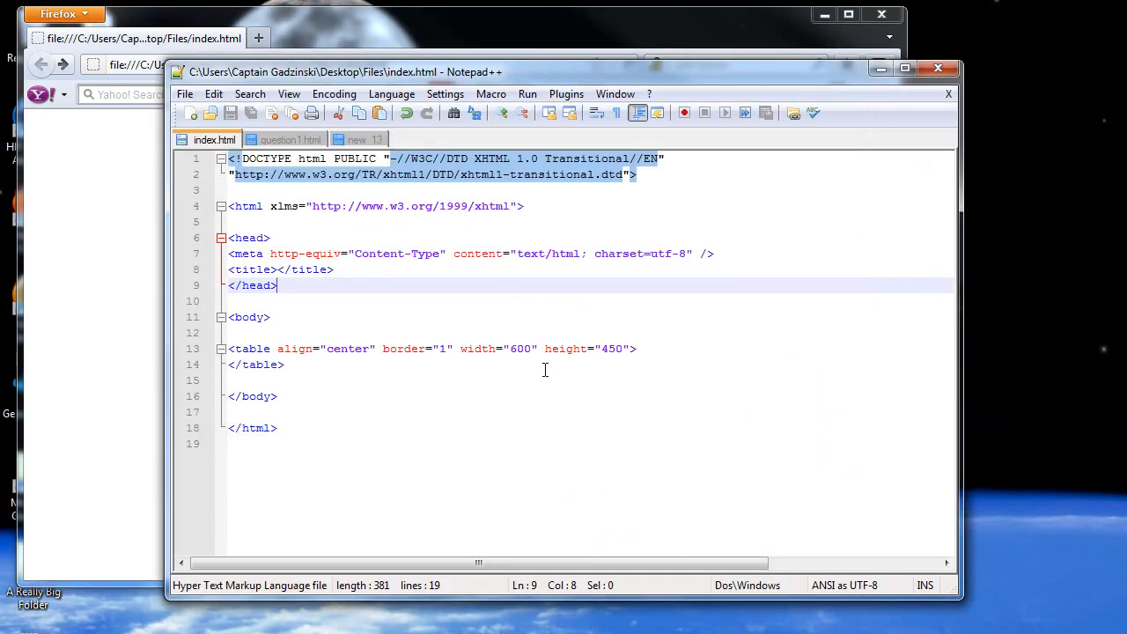
Add a <tr></tr> row inside the table with a first <td>Category</td> cell.
click(671, 347)
key(Return)
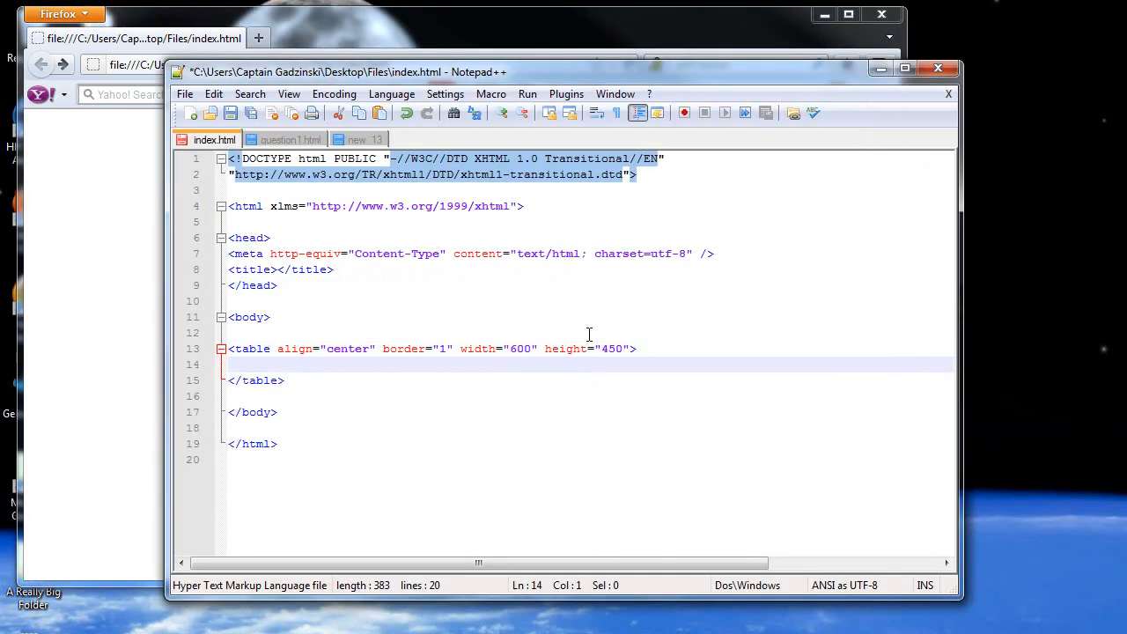
text(tr)
key(BackSpace)
key(BackSpace)
text(<tr>)
key(Return)
text(</tr>)
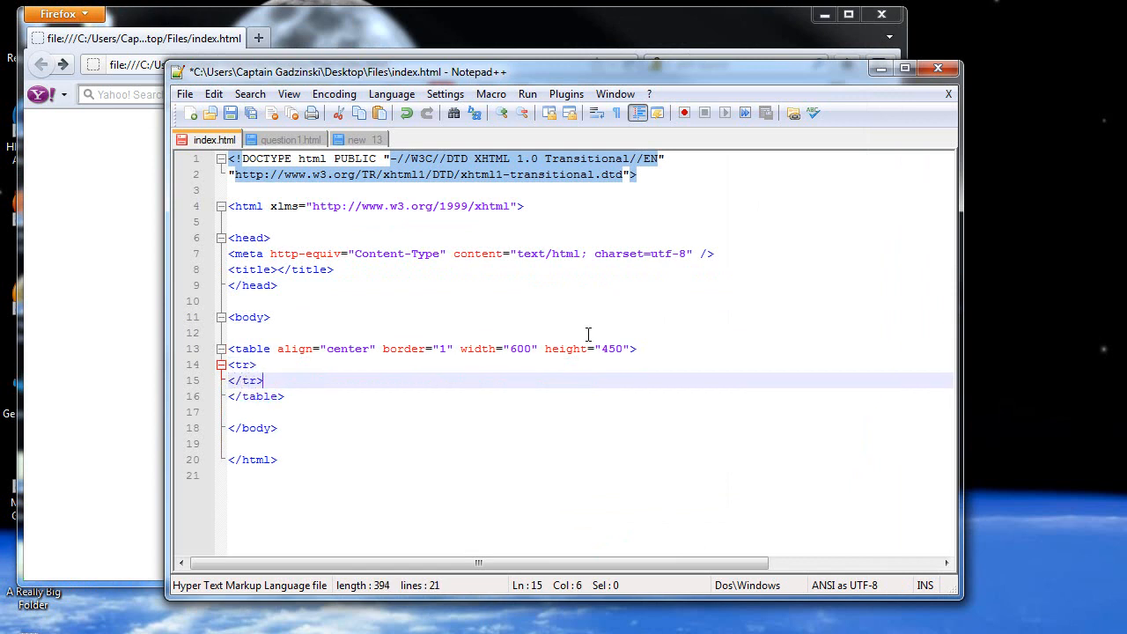
click(413, 359)
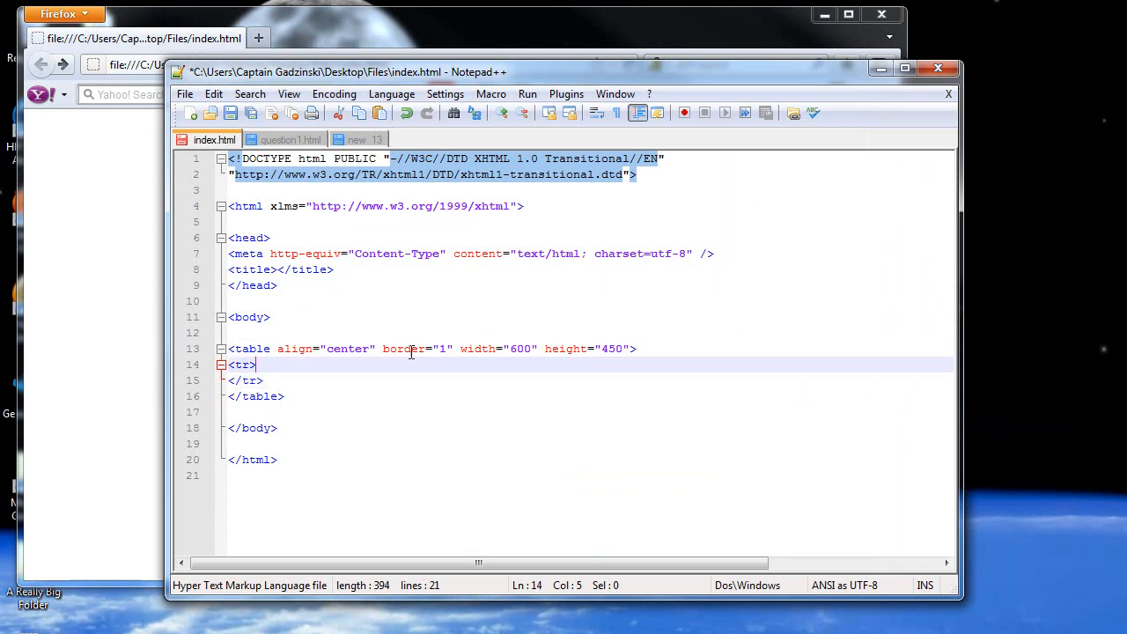
key(Return)
text(<td><)
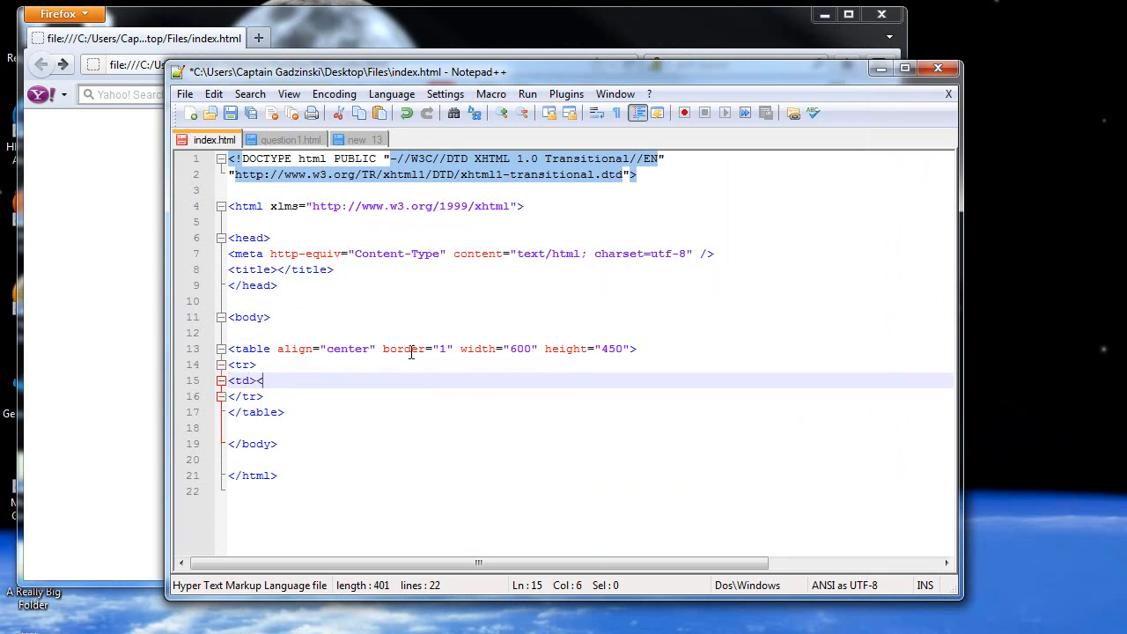
text(/td>)
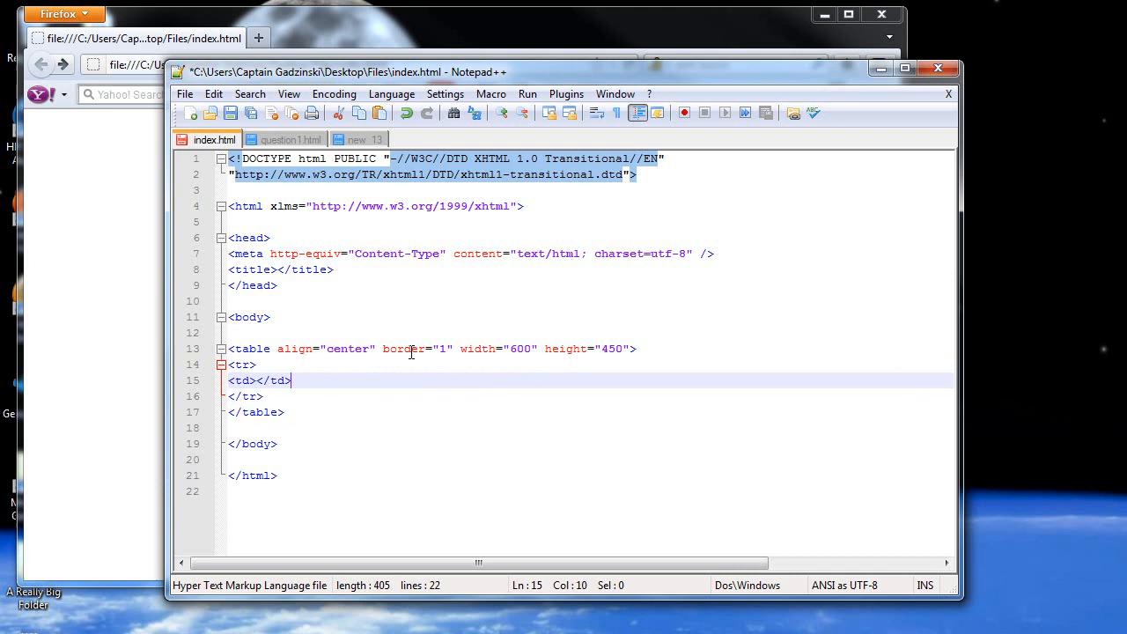
click(258, 380)
text(Categor)
text(y)
Copy the Category cell to fill the row with six cells and select the row block.
drag(350, 381, 230, 383)
key(ctrl+c)
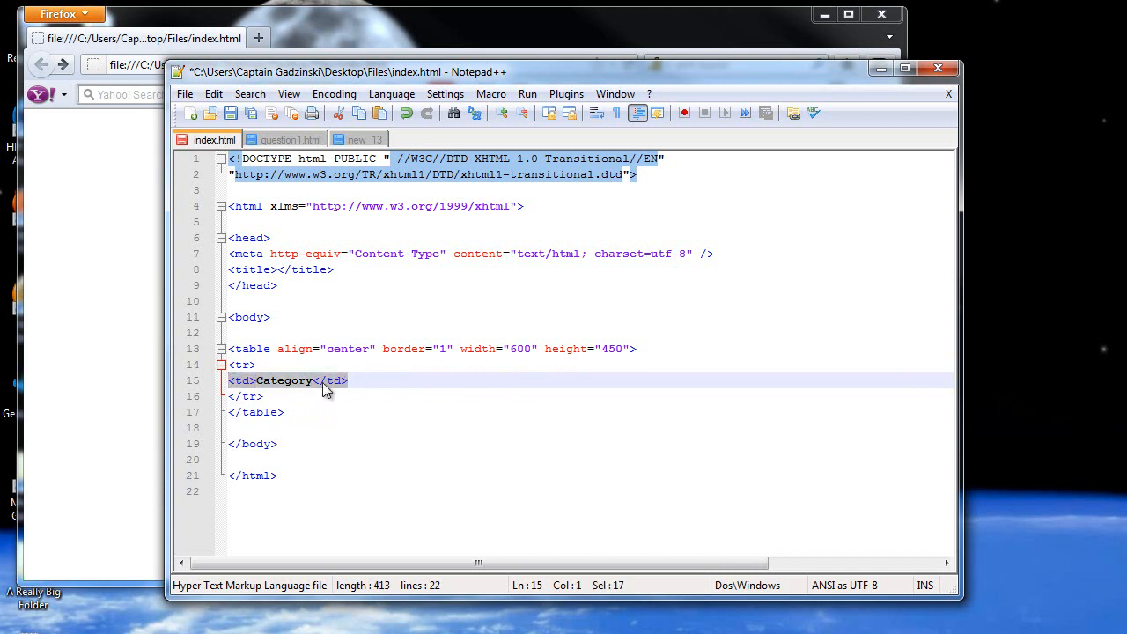
click(360, 380)
key(ctrl+v)
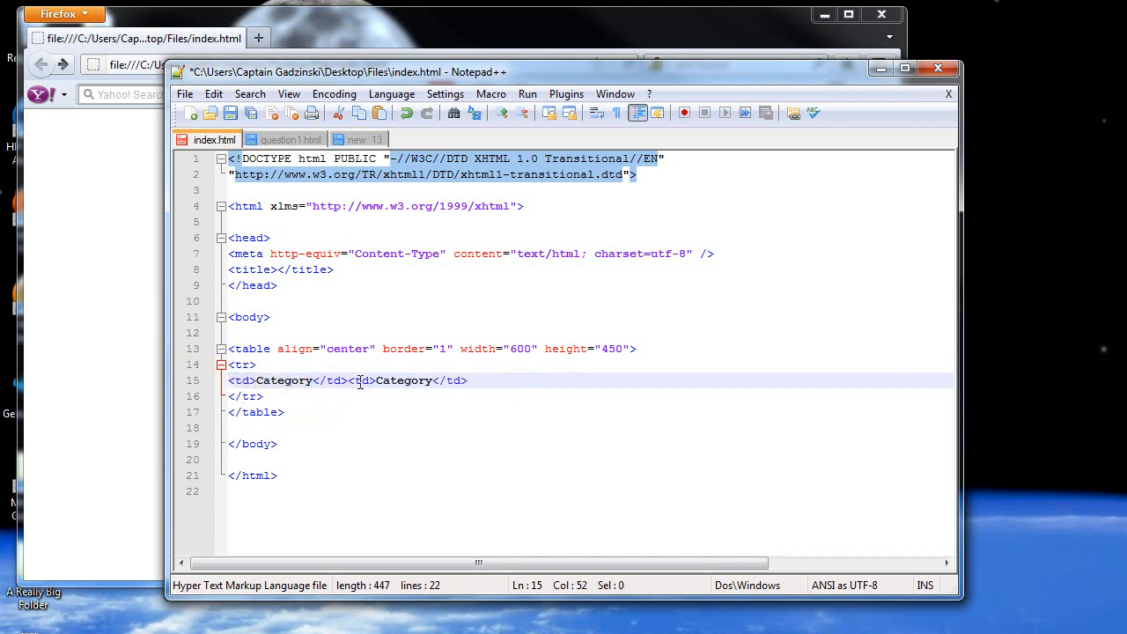
key(ctrl+v)
key(ctrl+v)
key(ctrl+v)
key(ctrl+v)
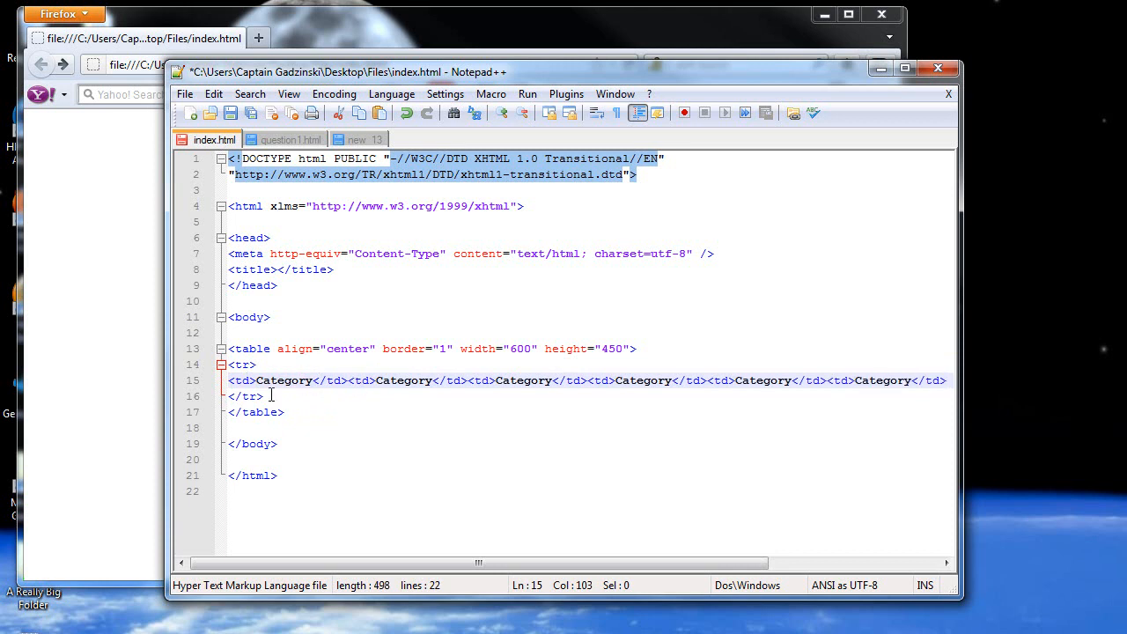
drag(278, 398, 223, 365)
key(ctrl+c)
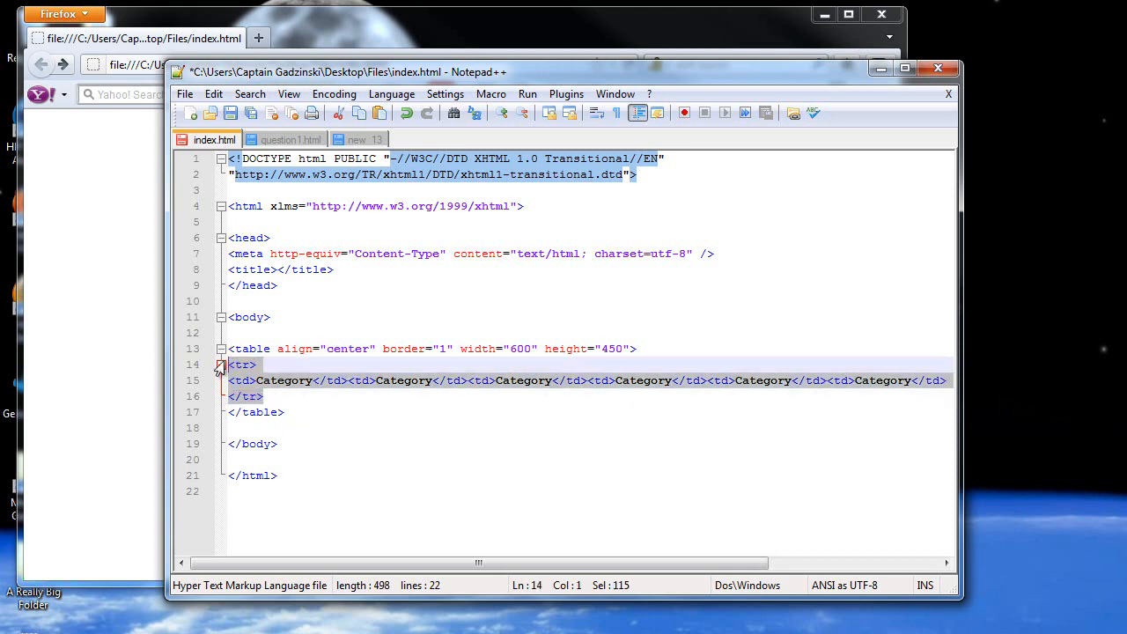
Paste a second row and turn its six cells into $200 cells.
click(285, 390)
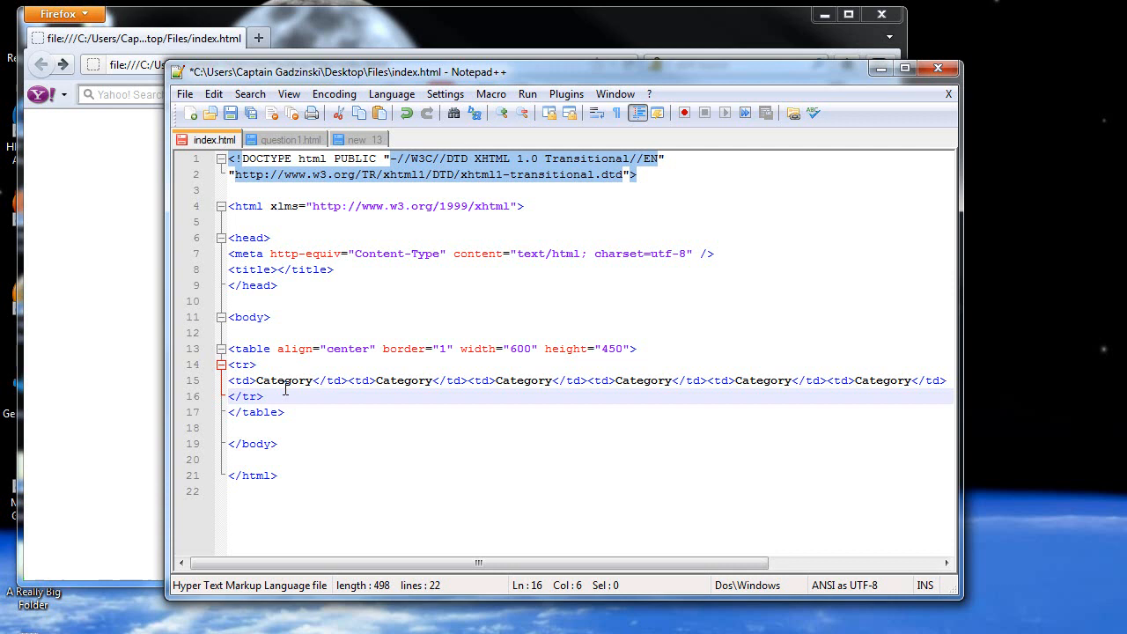
key(Return)
key(ctrl+v)
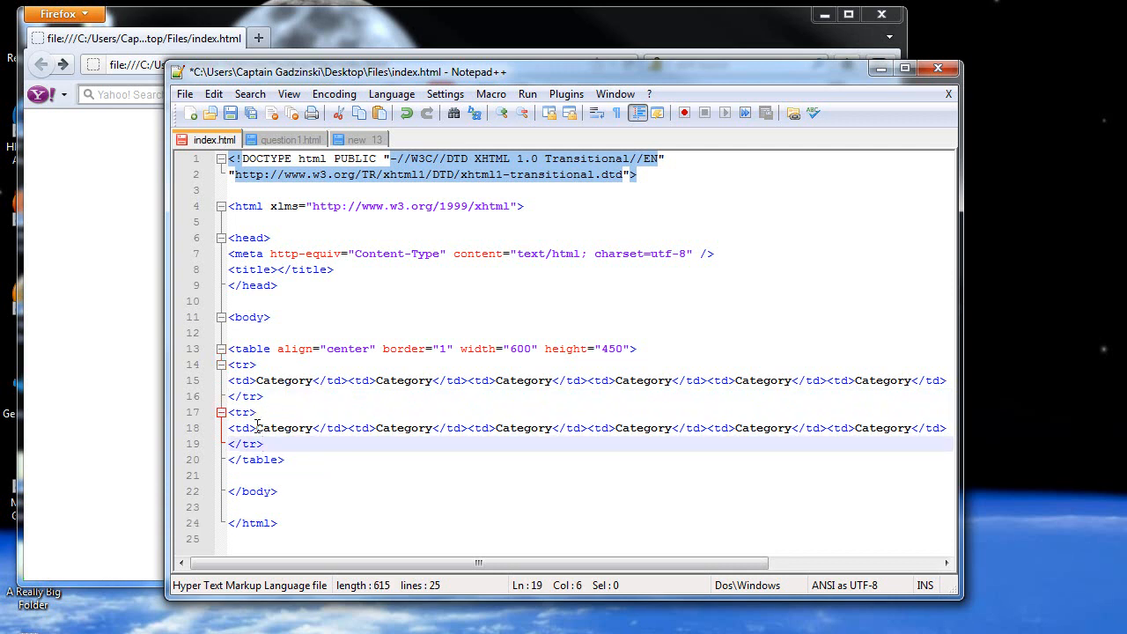
double_click(257, 427)
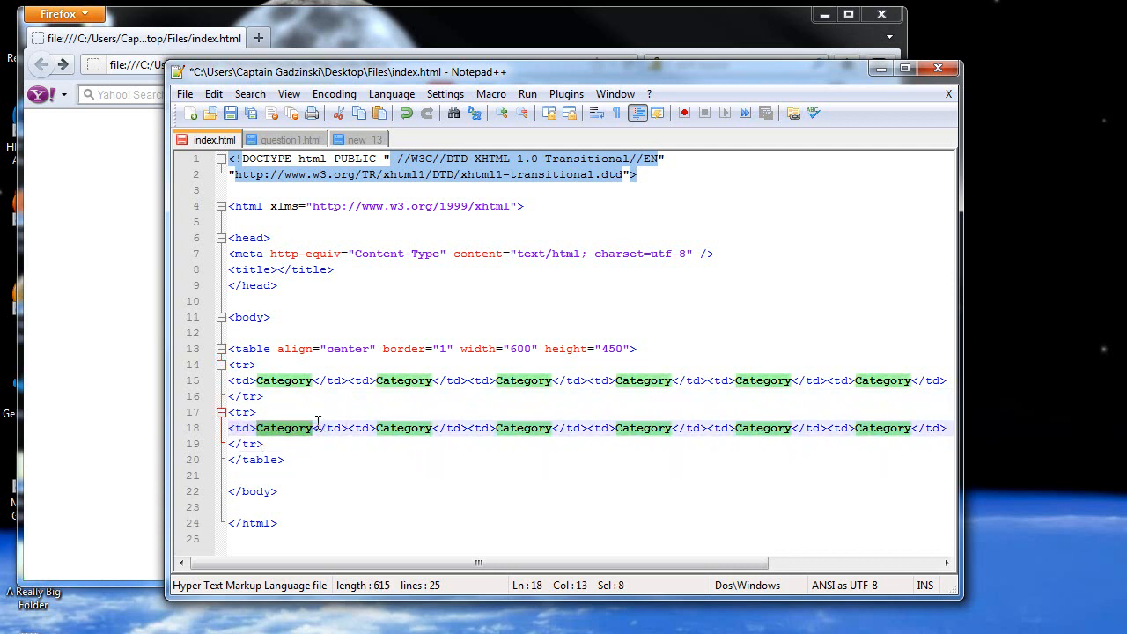
text($200)
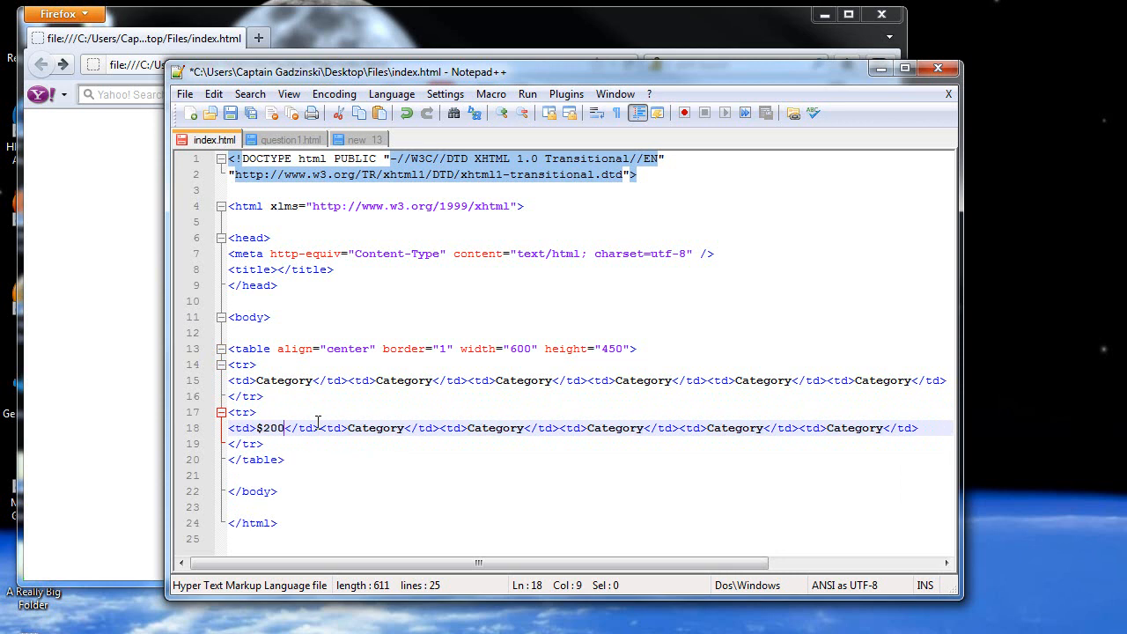
key(Up)
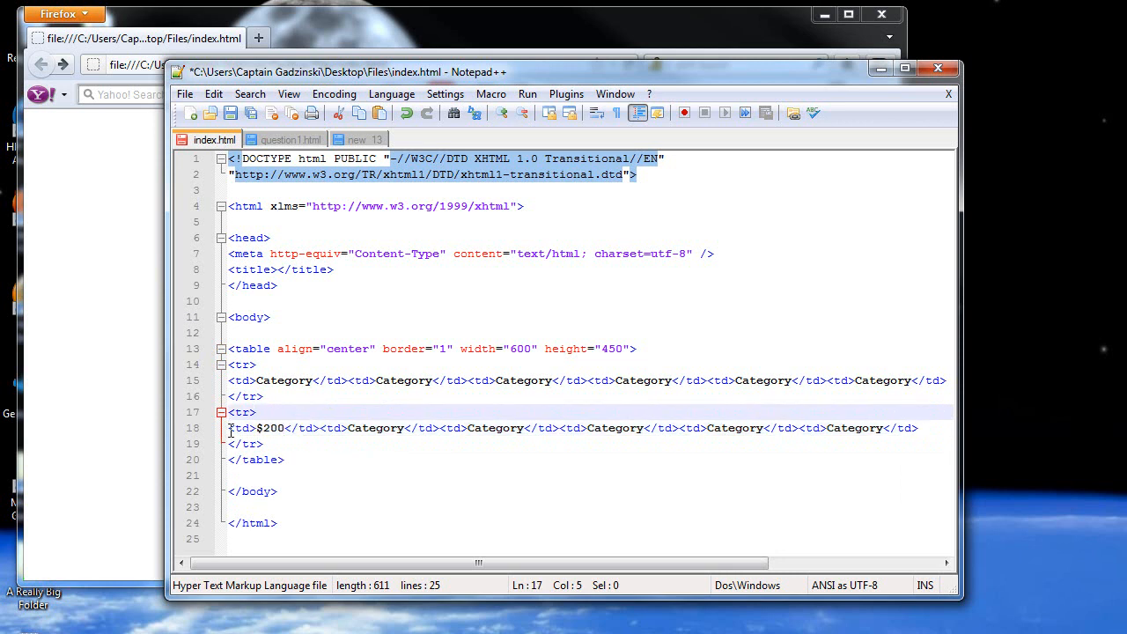
drag(229, 430, 320, 428)
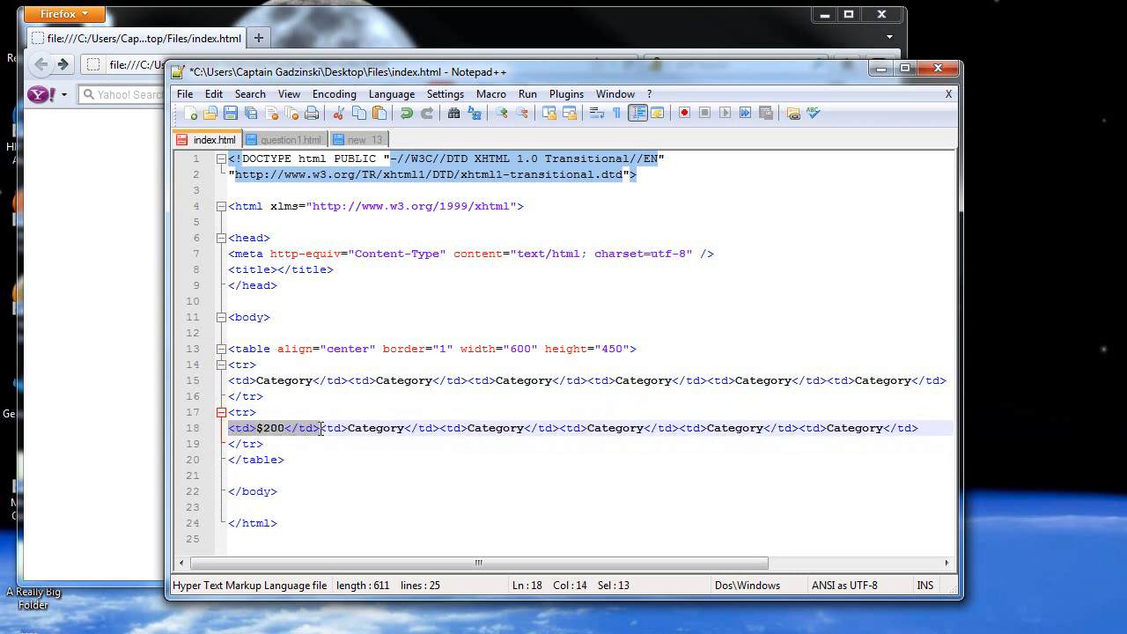
mouse_move(321, 428)
mouse_down()
mouse_move(738, 443)
mouse_move(924, 429)
mouse_up()
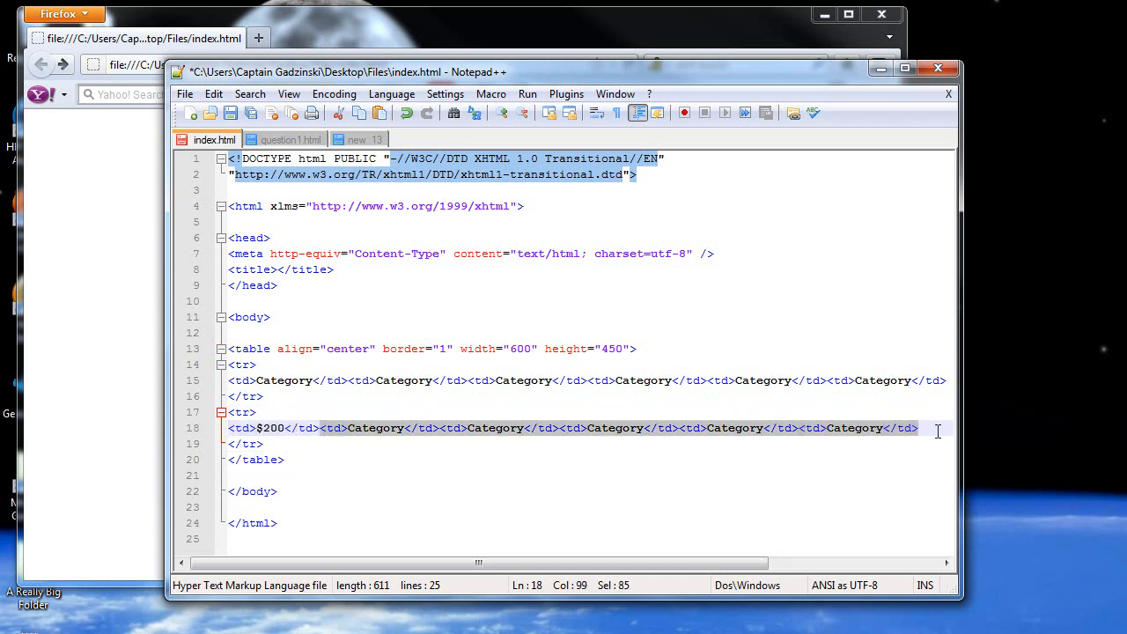
text(<td>$200</td>)
text(<td>$200</td>)
text(<td>$200</td>)
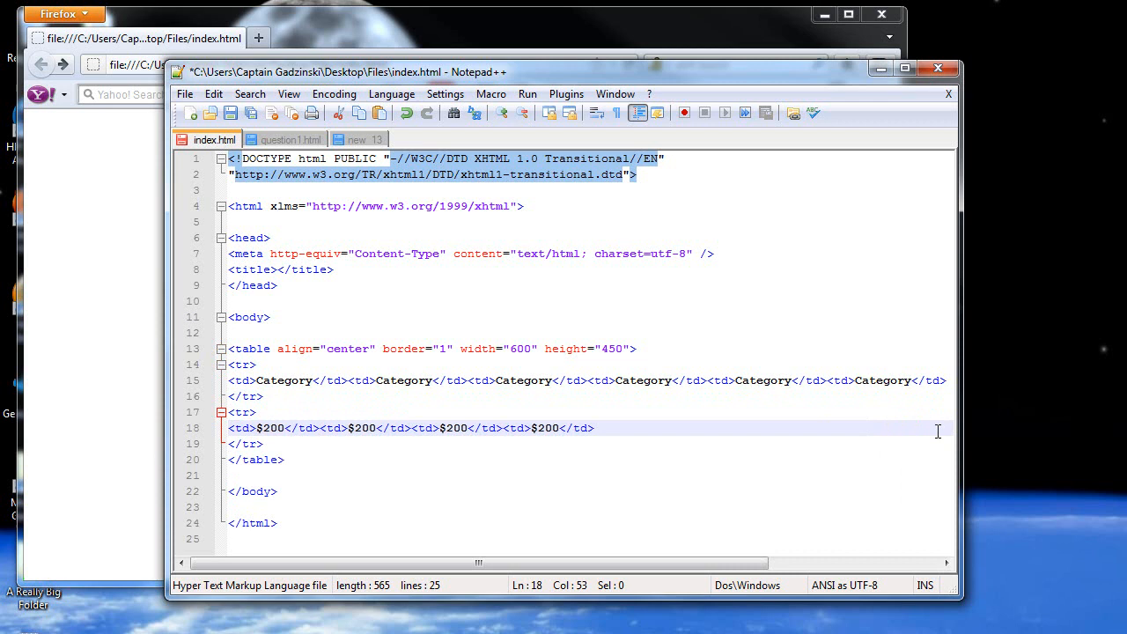
text(<td>$200</td>)
text(<td>$200</td>)
click(309, 465)
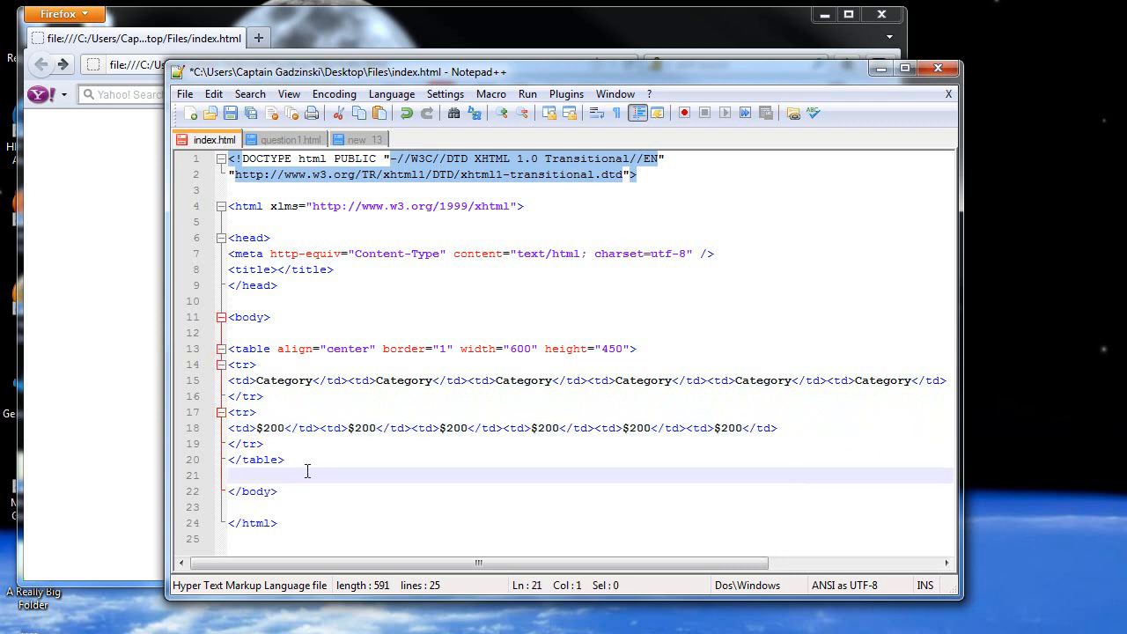
Copy the $200 row and paste it repeatedly below to build the board rows.
click(285, 445)
drag(286, 445, 225, 414)
key(ctrl+c)
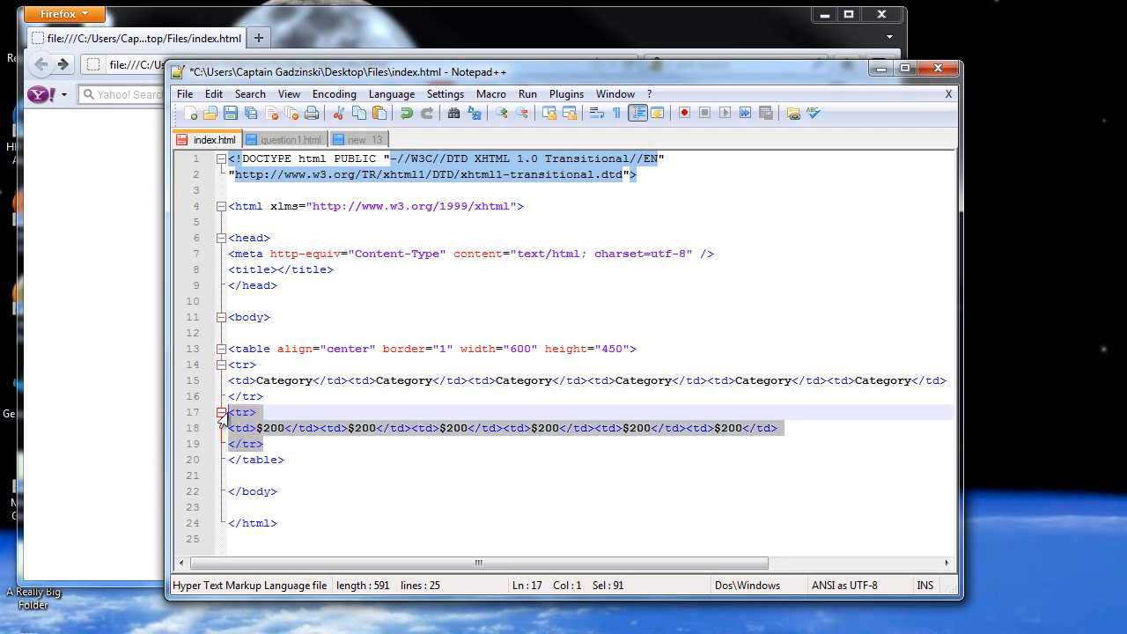
click(320, 446)
key(Return)
key(ctrl+v)
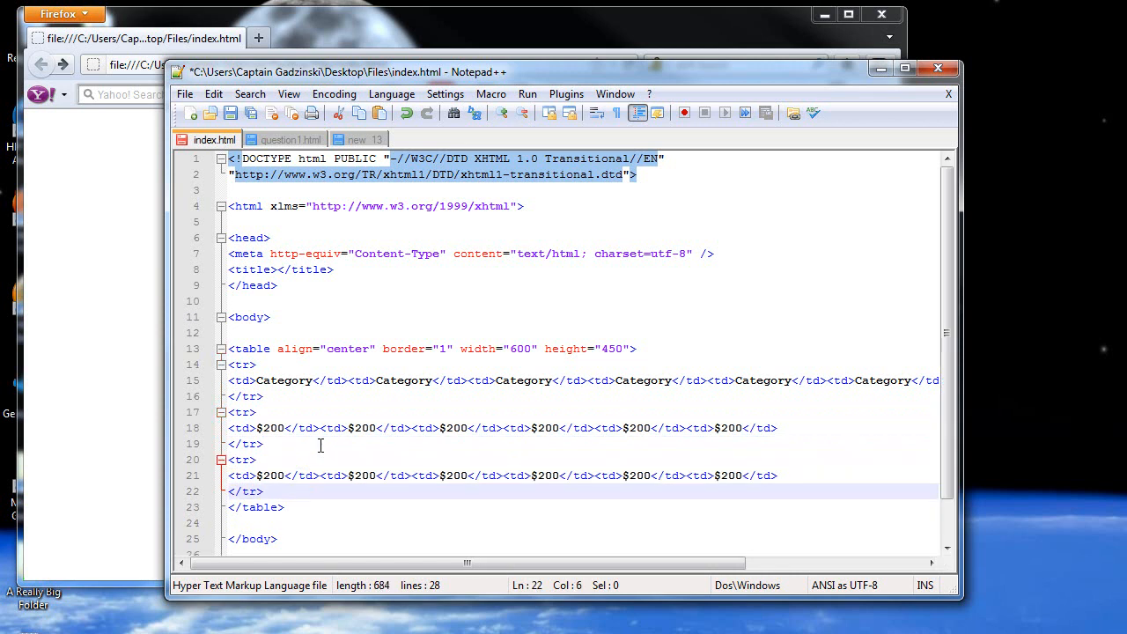
key(Return)
key(ctrl+v)
key(Return)
key(ctrl+v)
key(Return)
key(ctrl+v)
key(Return)
key(ctrl+v)
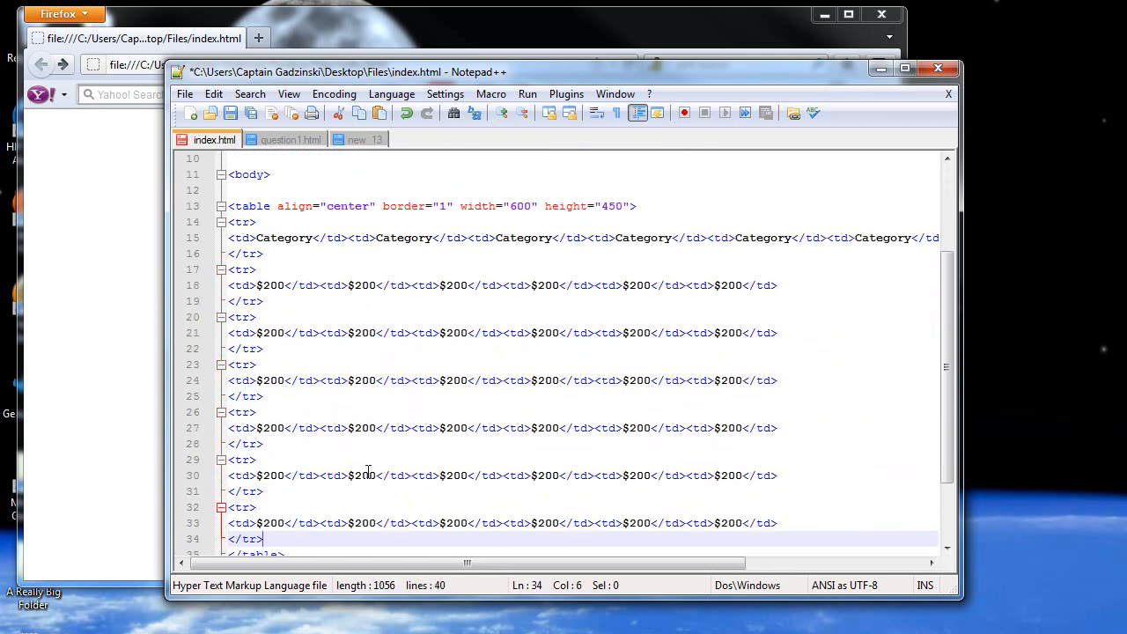
Delete the extra $200 row leaving five, save index.html and switch to Firefox.
drag(297, 538, 220, 512)
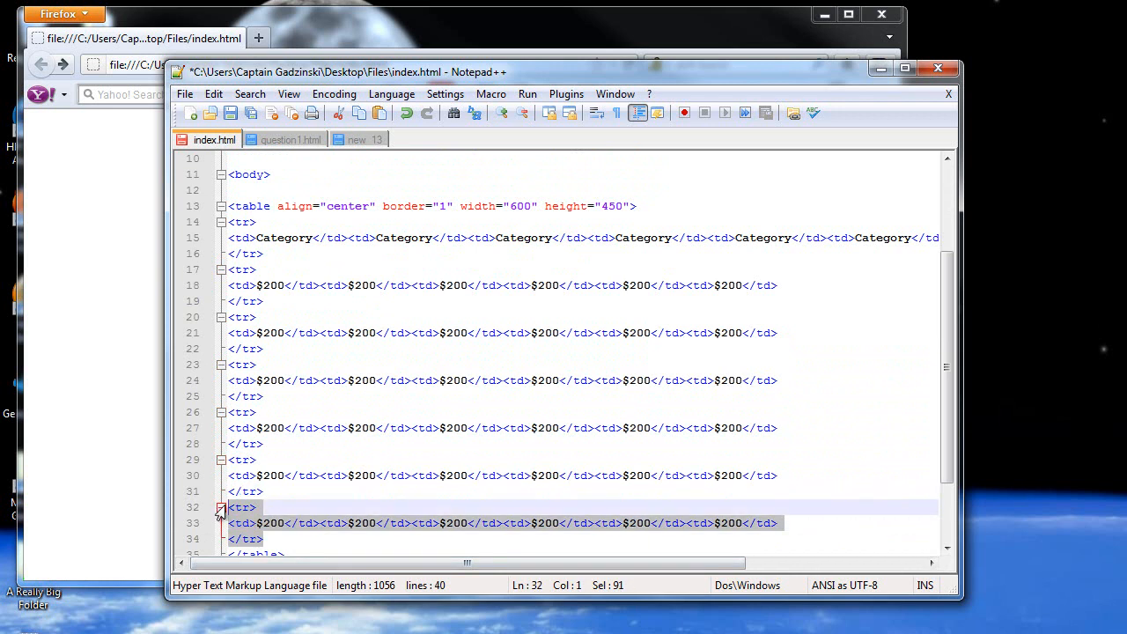
key(Delete)
key(BackSpace)
click(230, 113)
click(136, 269)
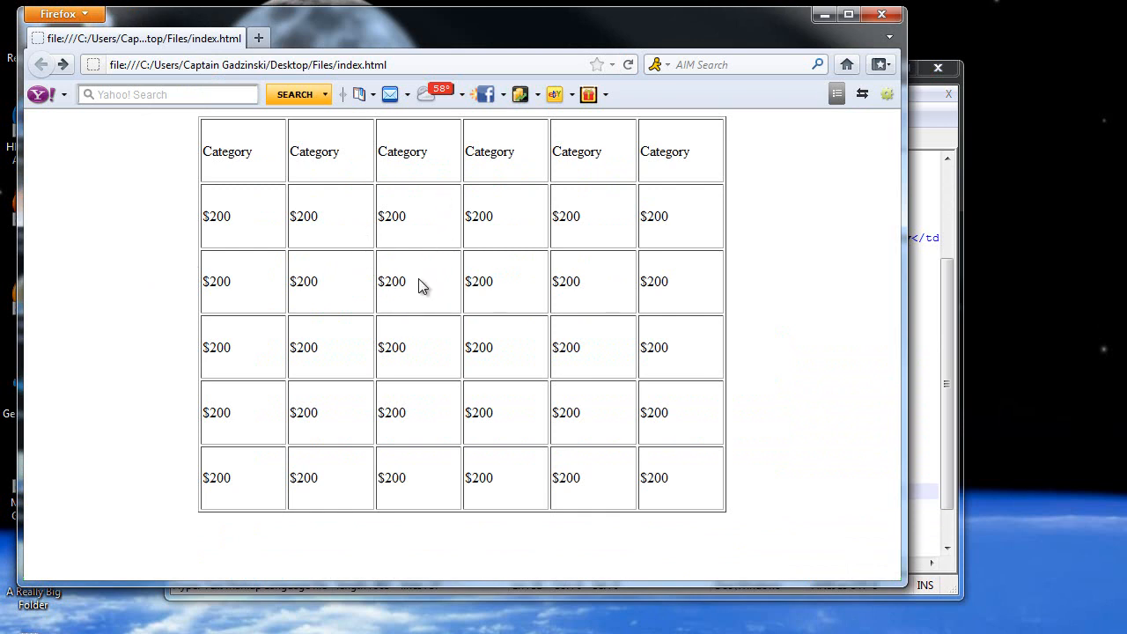
Return from the Firefox board to the Notepad++ editor.
click(926, 332)
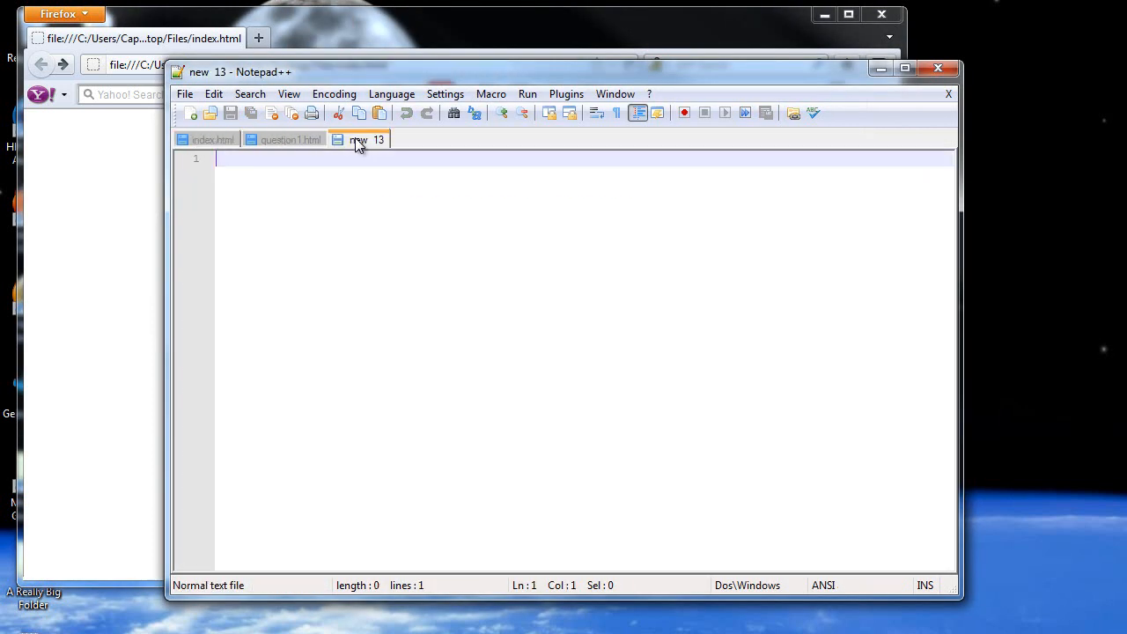
In the new 13 document, write a table rule with text-align:center.
click(213, 141)
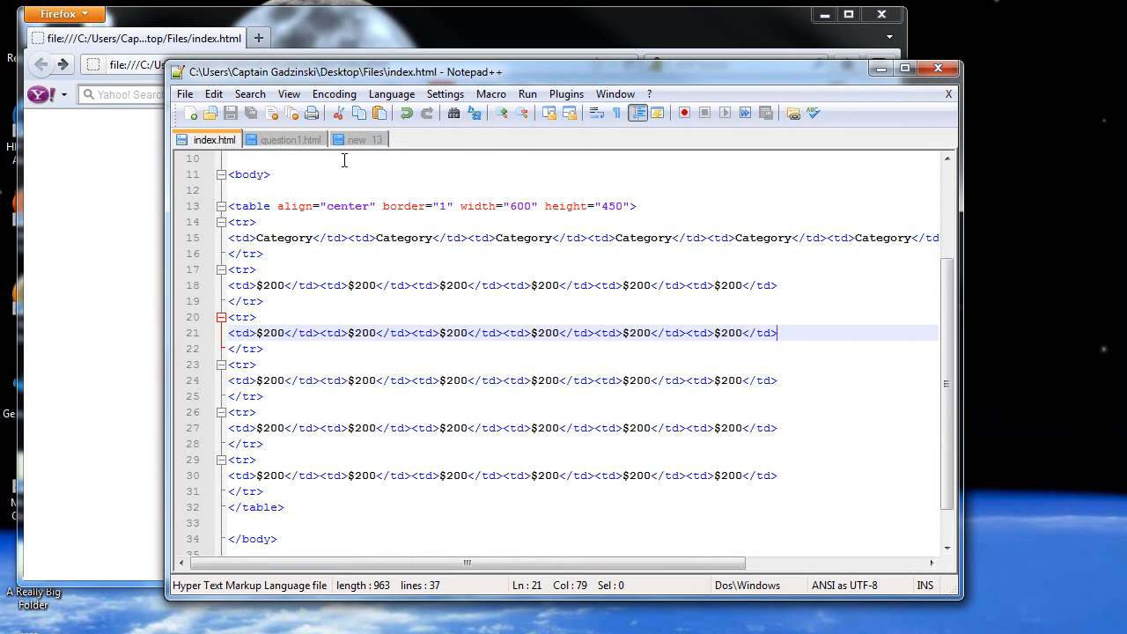
click(364, 140)
text(t)
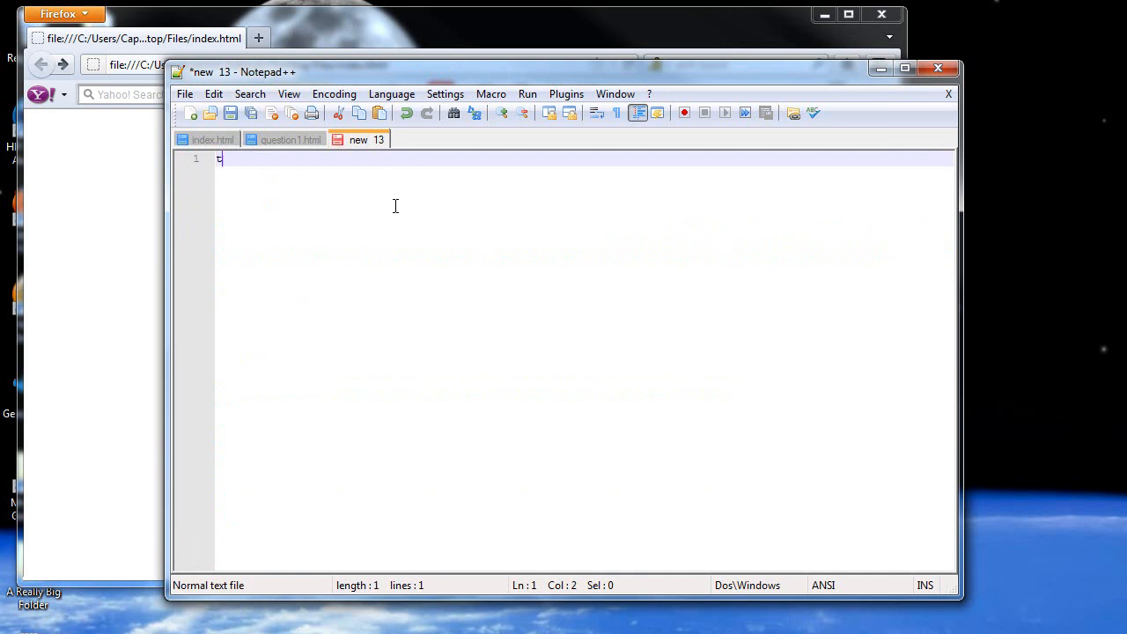
text(able {)
key(Return)
key(Return)
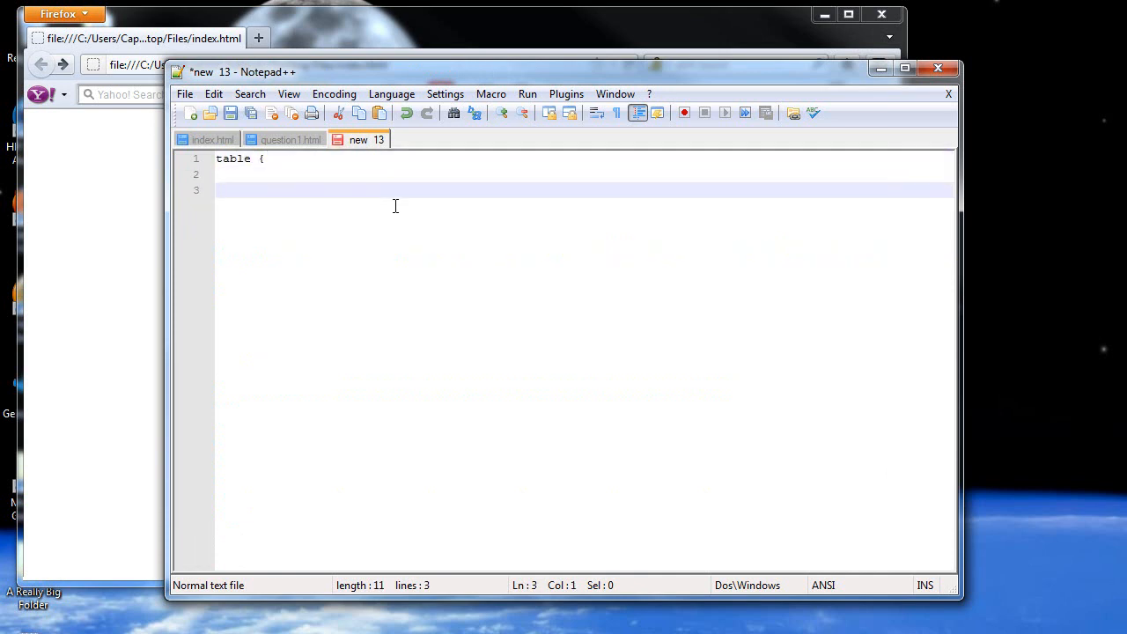
text(})
click(293, 170)
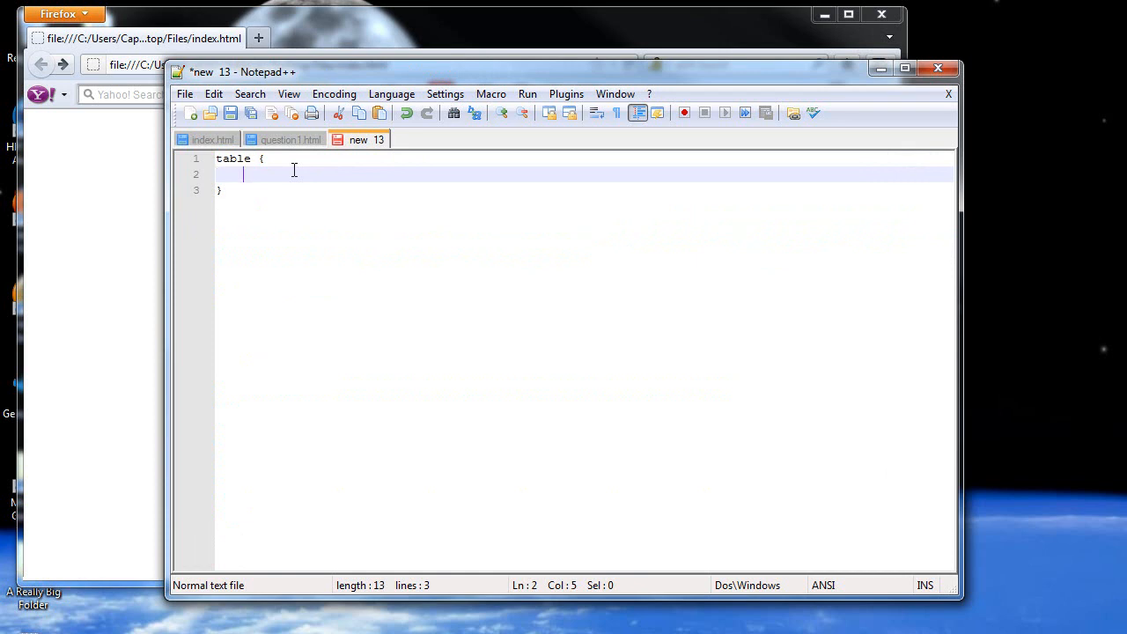
text(text-ali)
text(gn:center;)
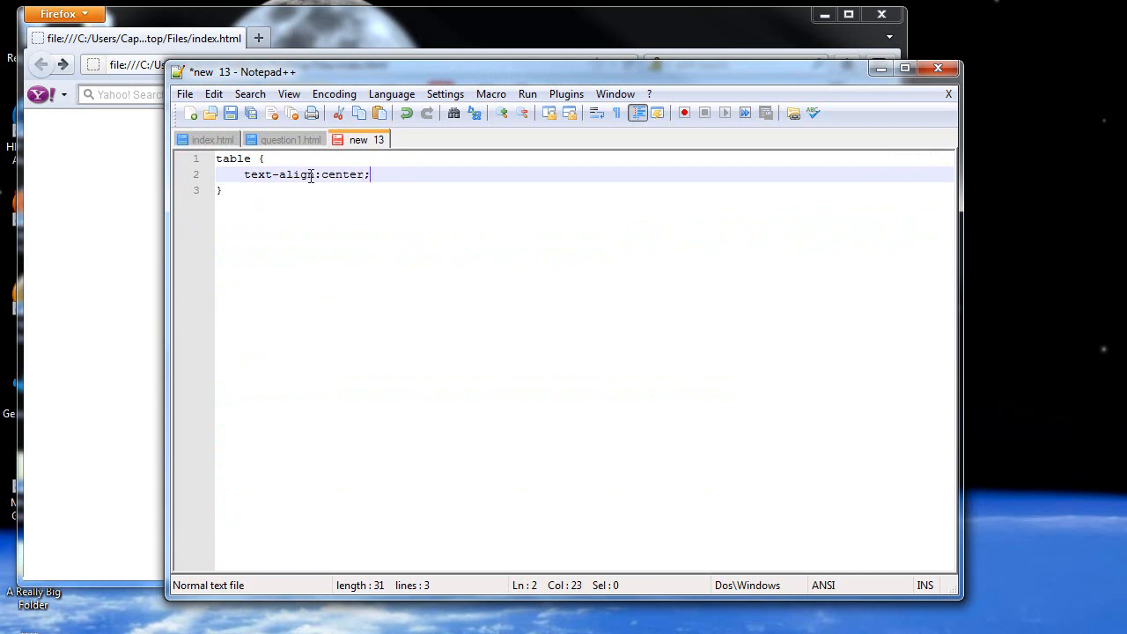
click(290, 193)
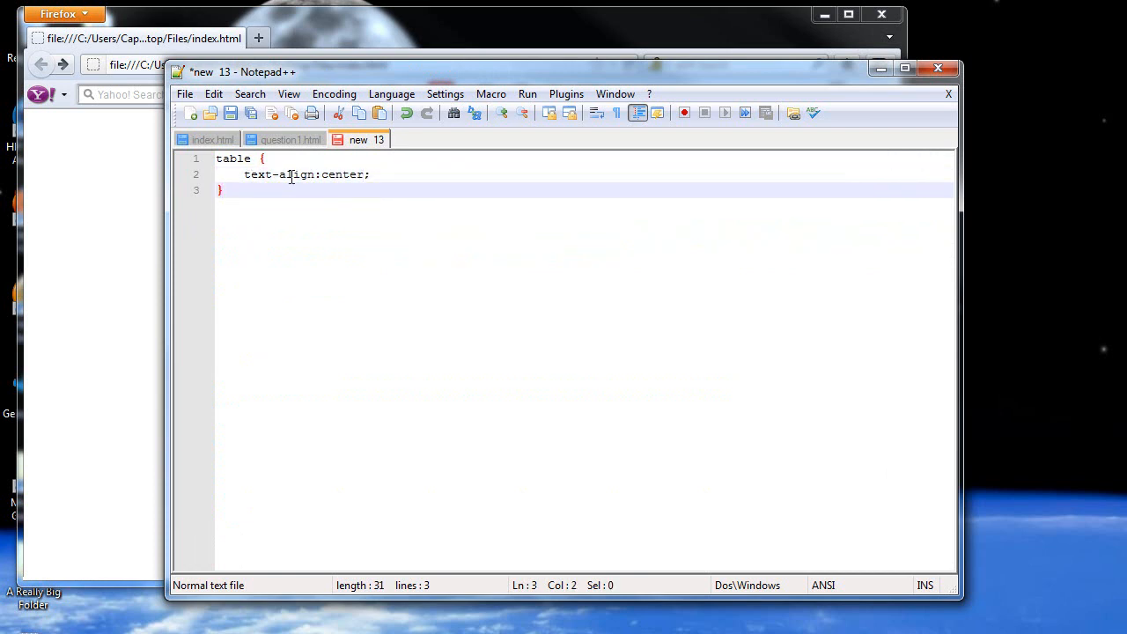
click(290, 177)
click(398, 177)
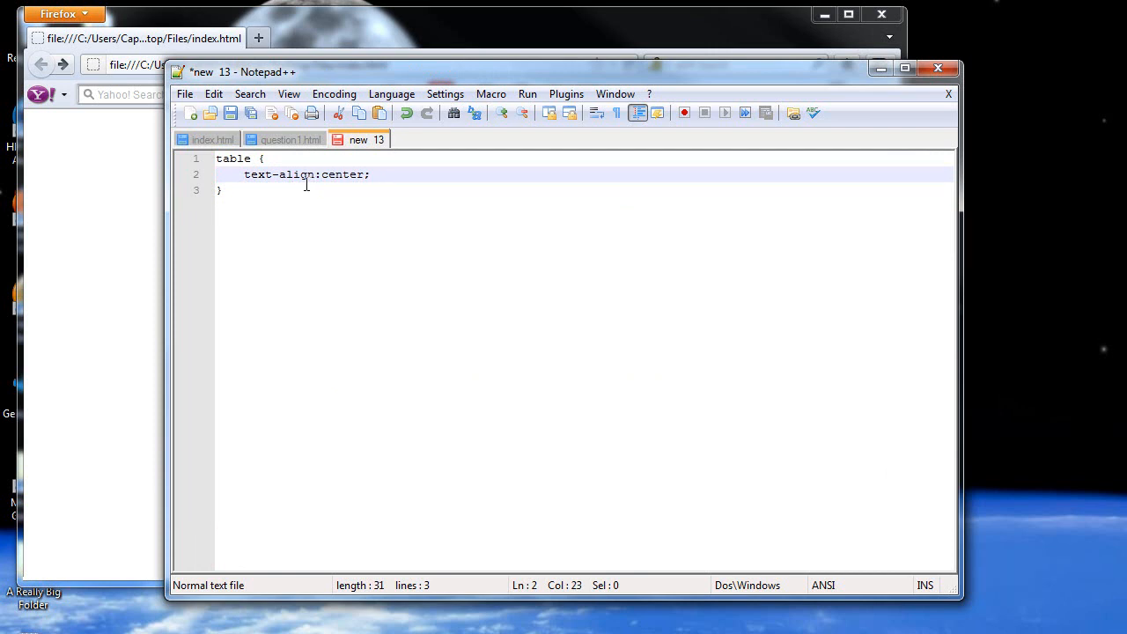
click(306, 185)
click(409, 175)
Add color:white and background-color:blue to the table rule.
key(Return)
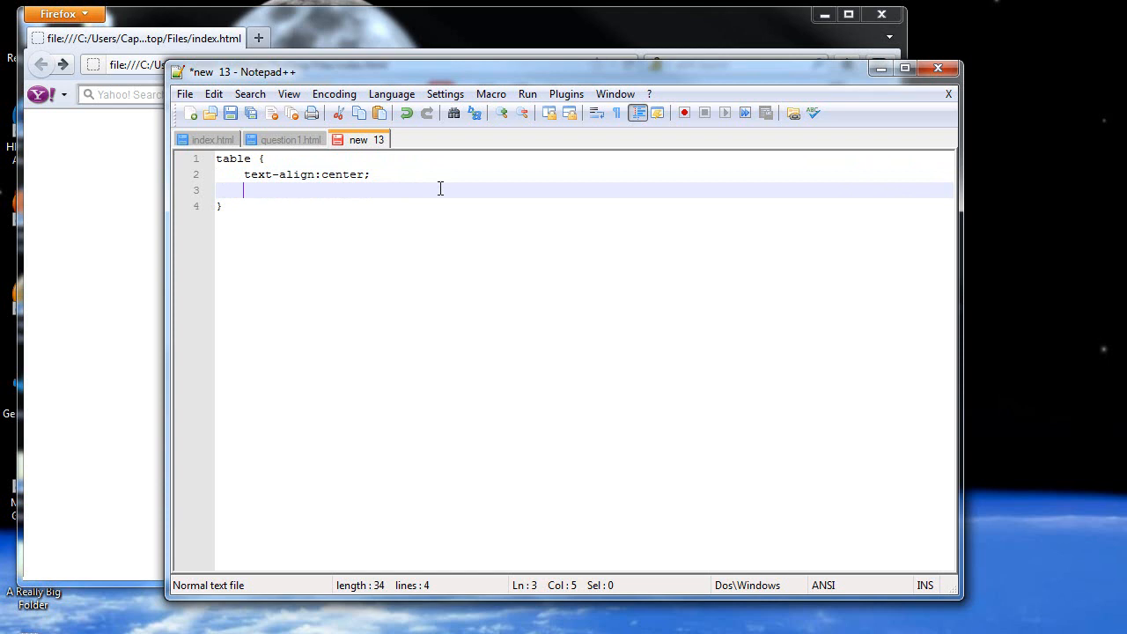
text(color:whi)
text(te;)
key(Return)
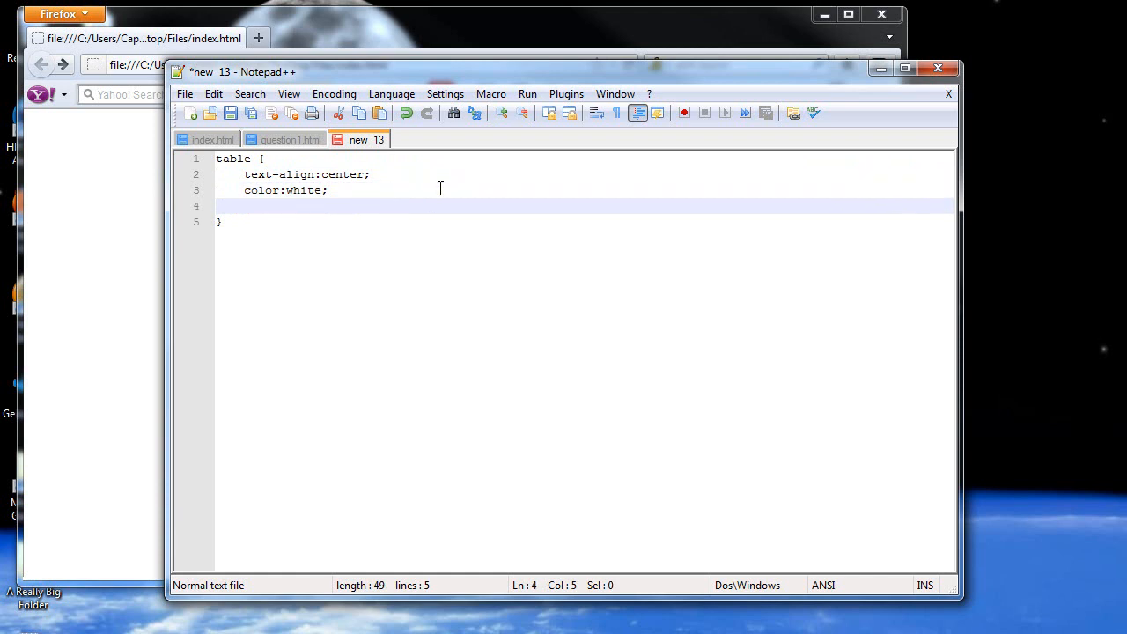
text(b)
text(ackg)
text(round-color)
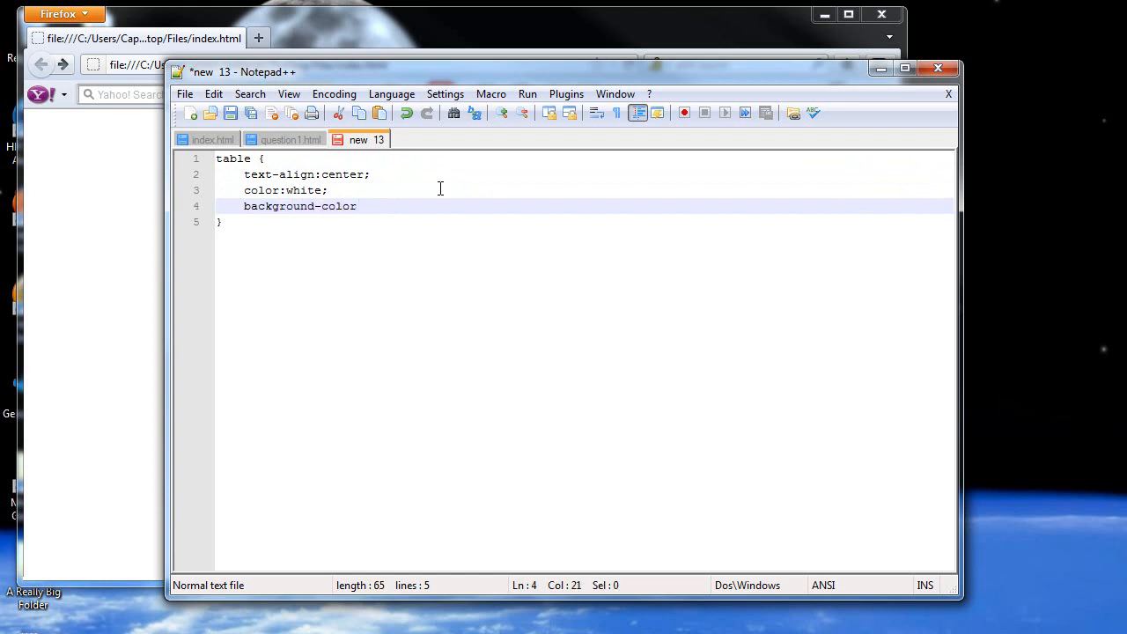
text(:blue;)
click(230, 113)
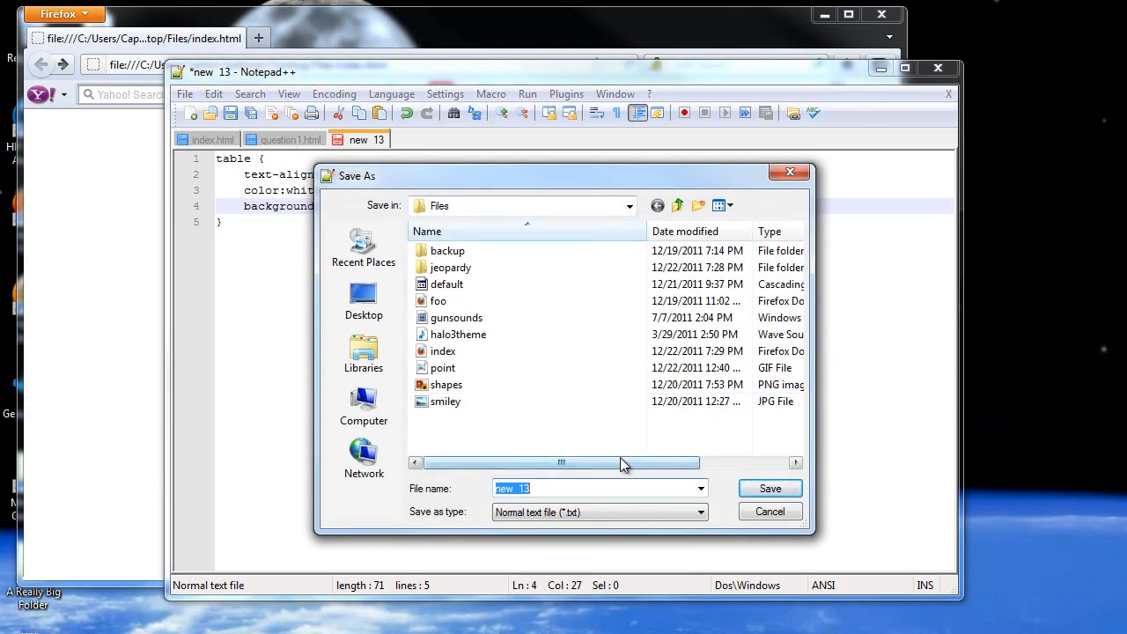
Save the rules as default.css (Cascade Style Sheets) in the jeopardy folder.
double_click(461, 270)
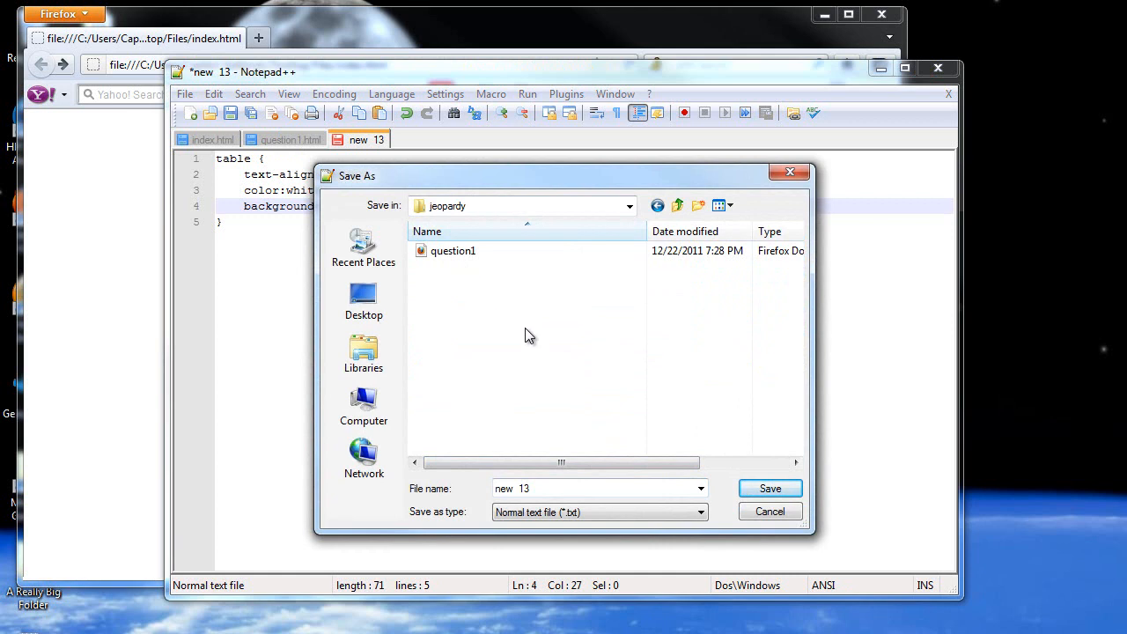
click(561, 488)
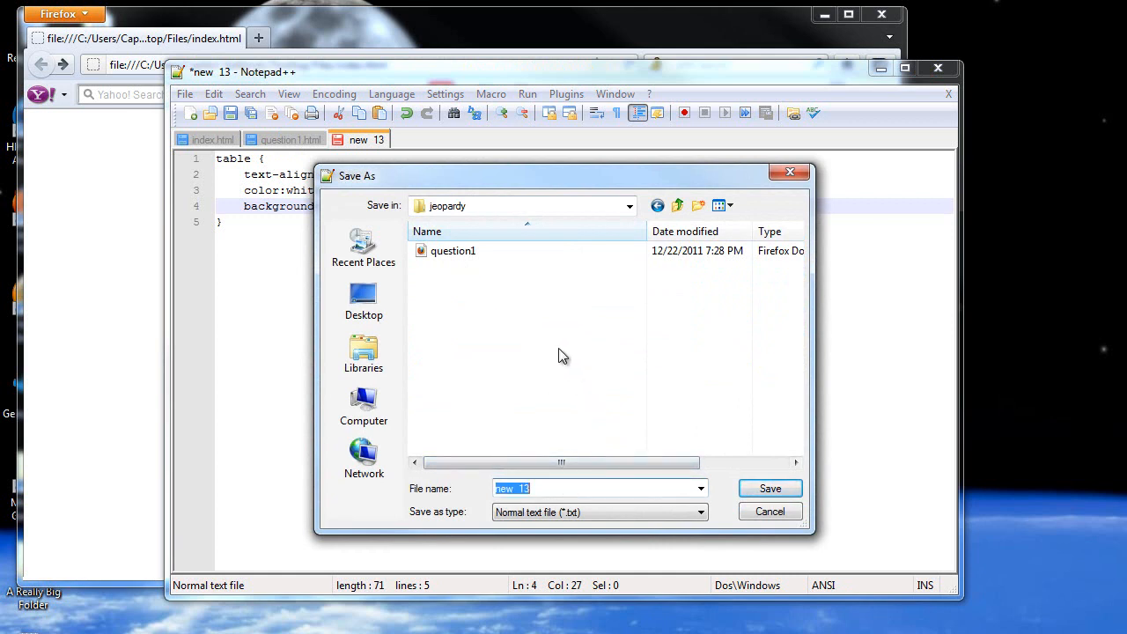
text(def)
text(ault)
click(701, 511)
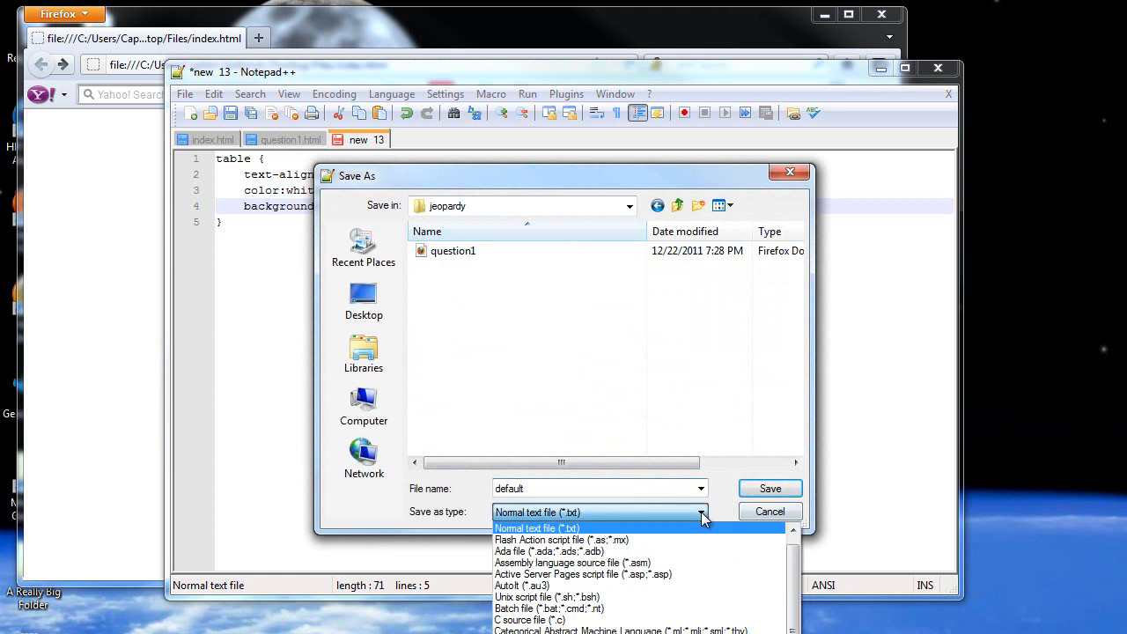
click(599, 630)
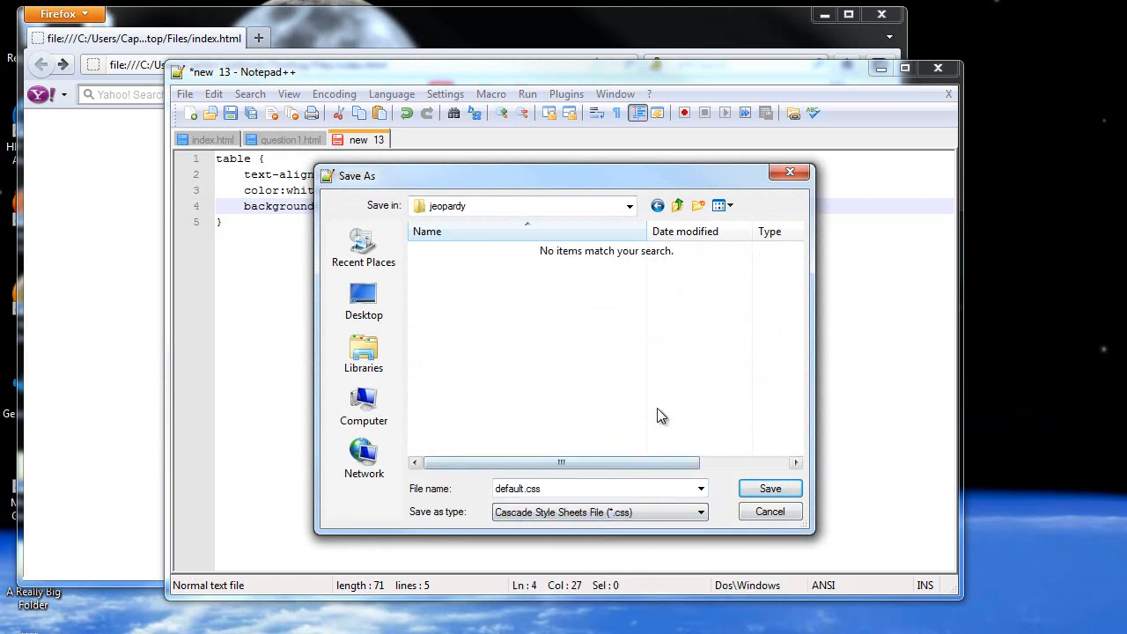
click(769, 488)
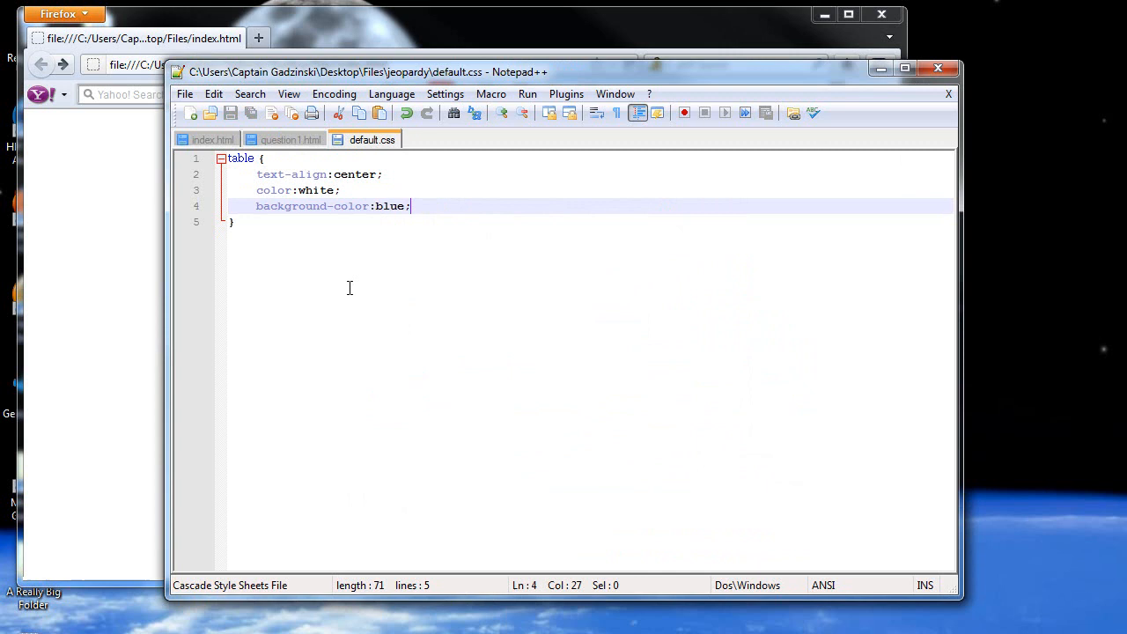
click(282, 189)
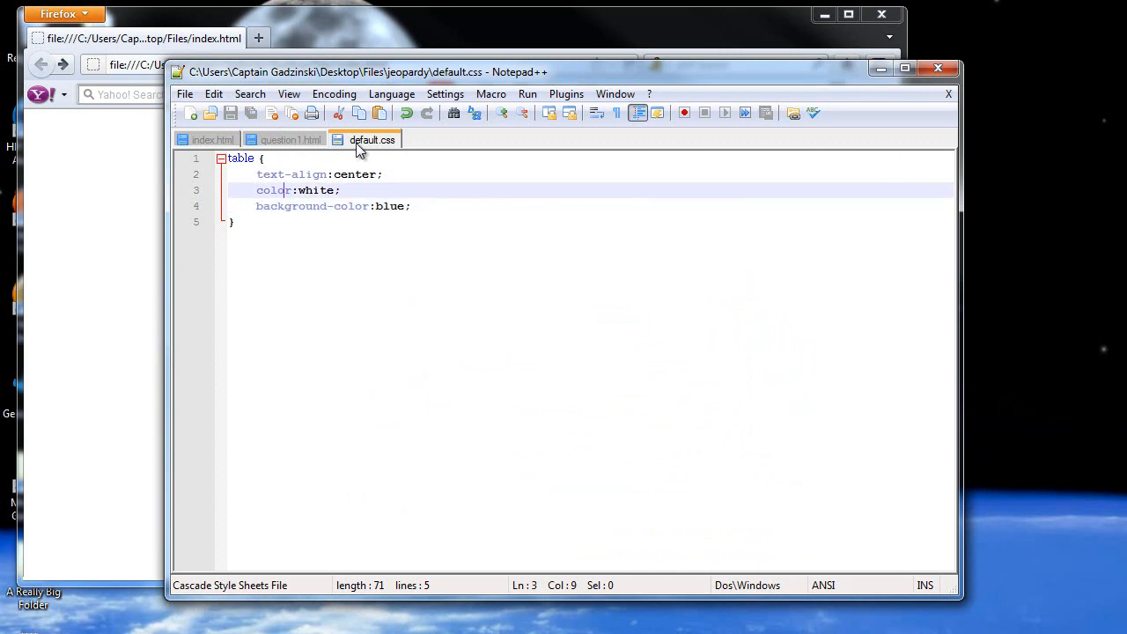
Start a <link> tag on a new line after <title> in index.html's head.
click(219, 139)
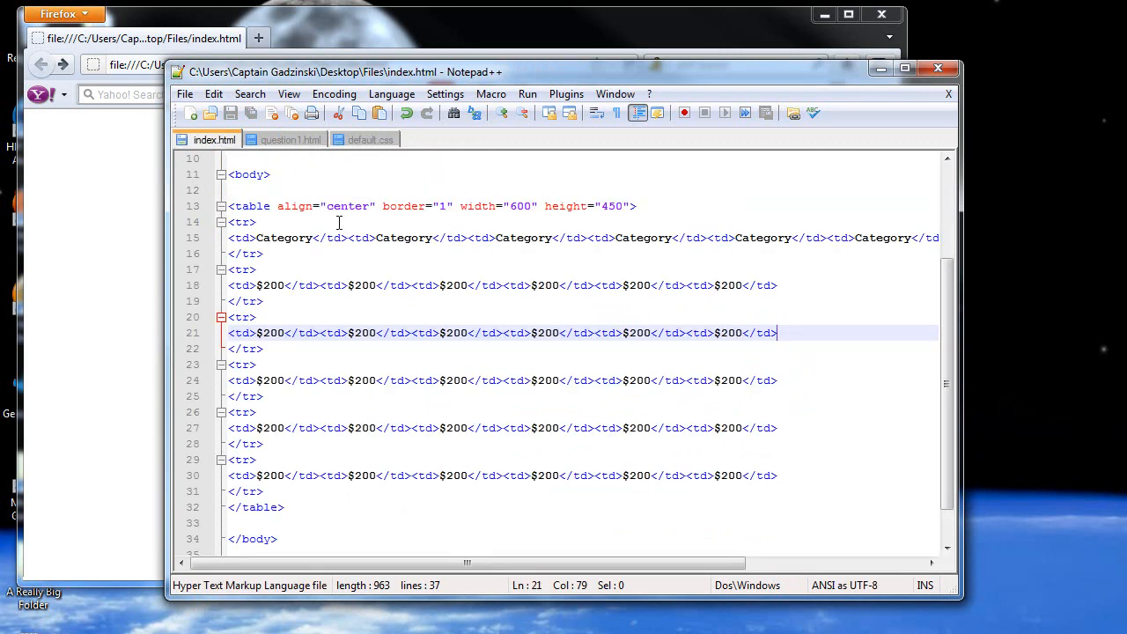
scroll(317, 176, up, 3)
click(352, 270)
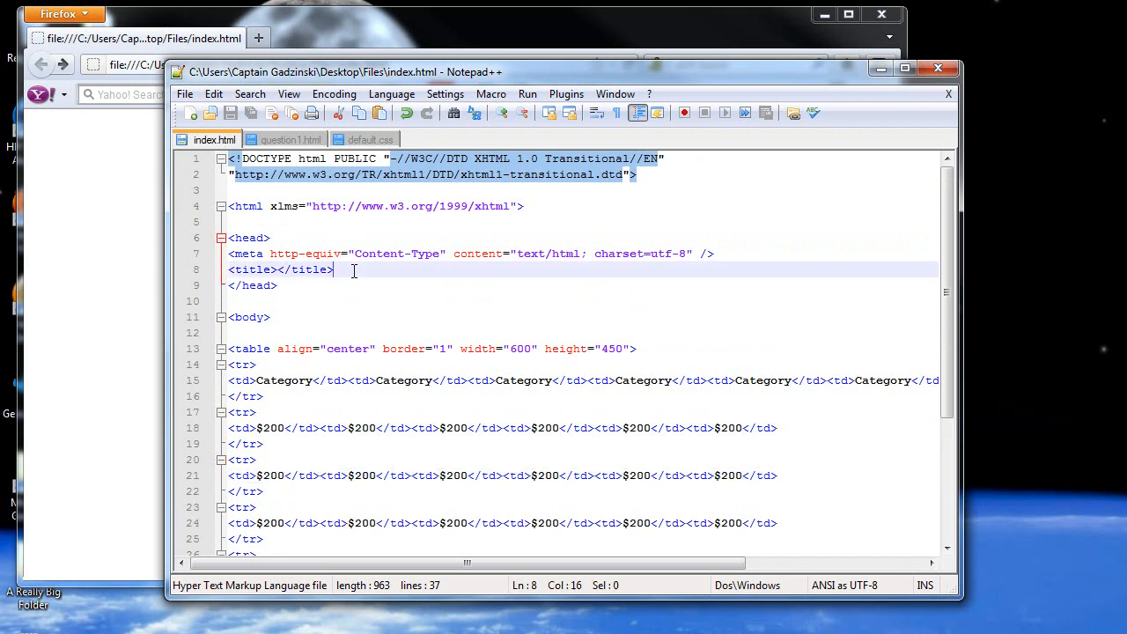
key(Return)
text(<)
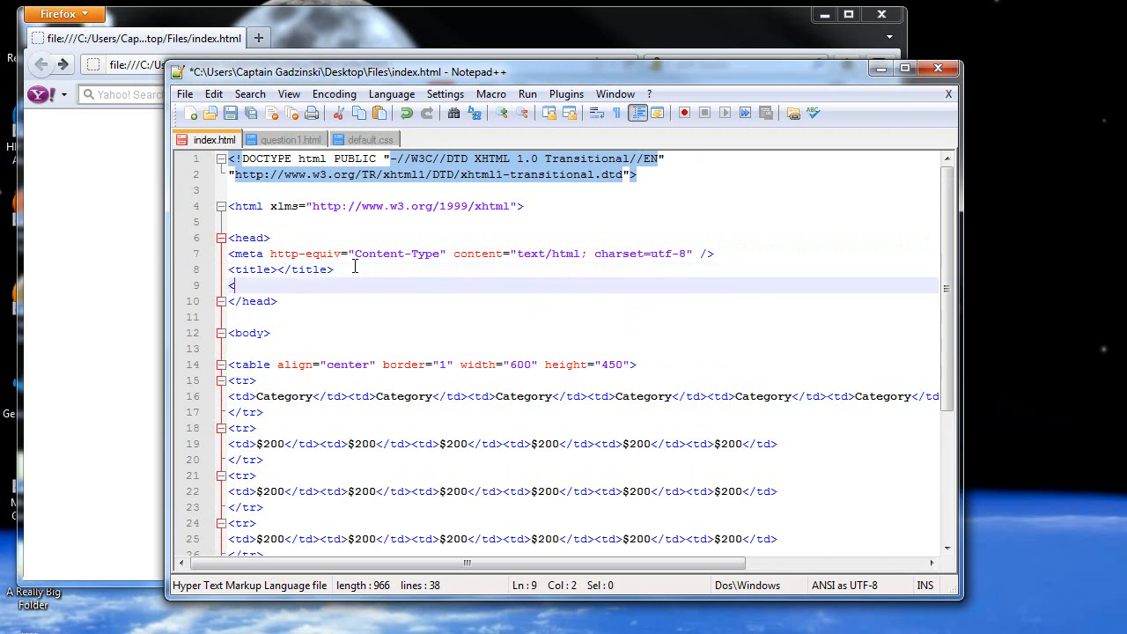
text(link)
text( />)
click(262, 282)
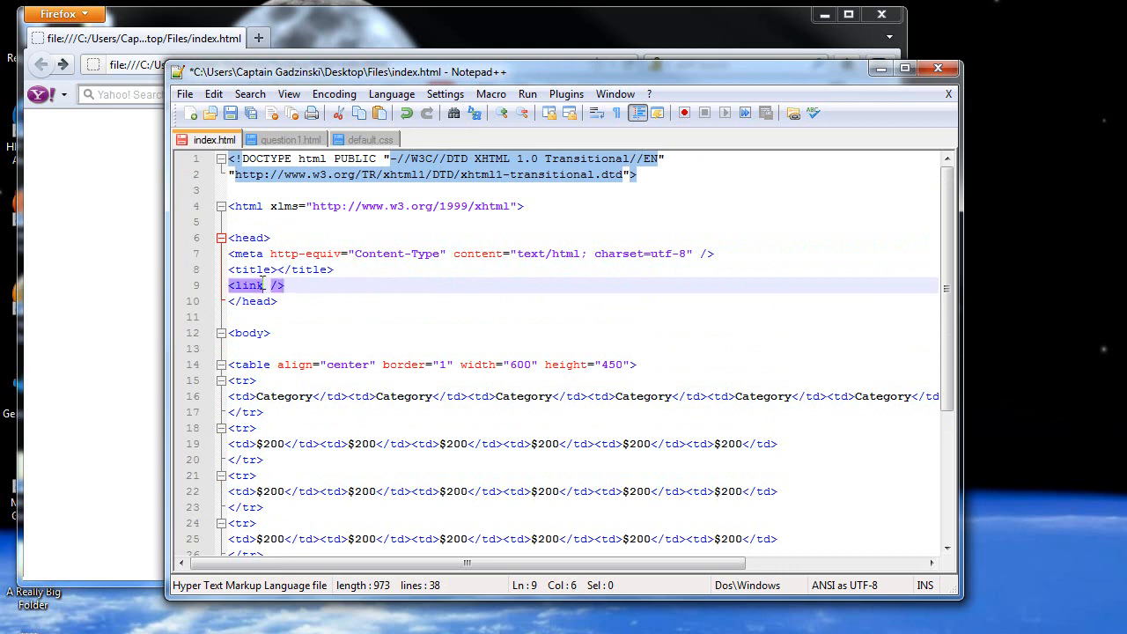
text(rel="" )
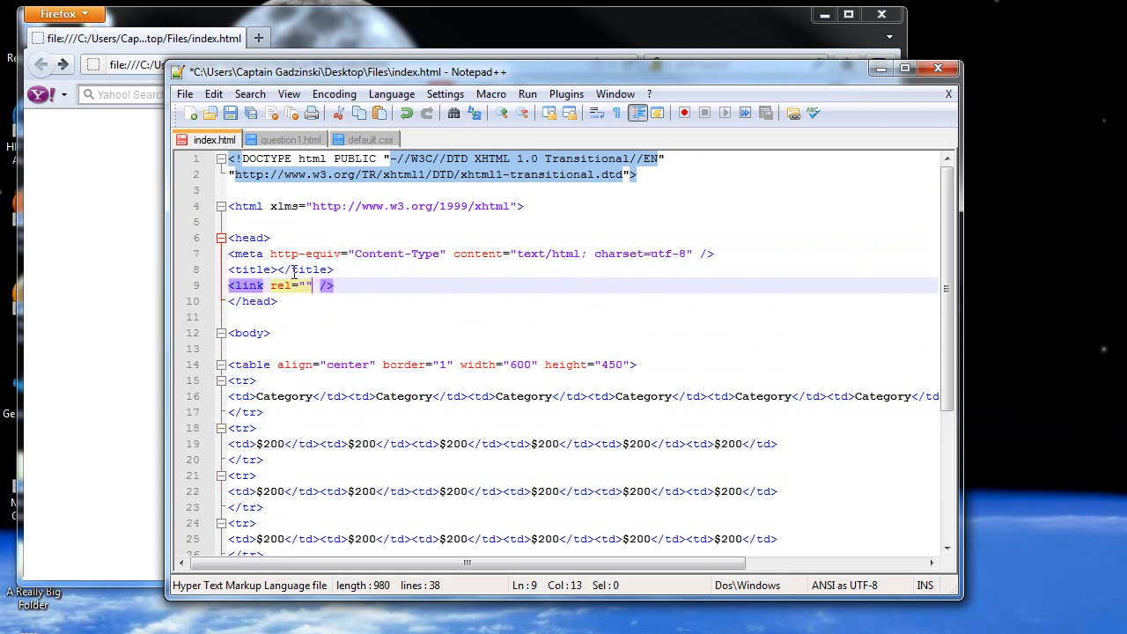
text(style)
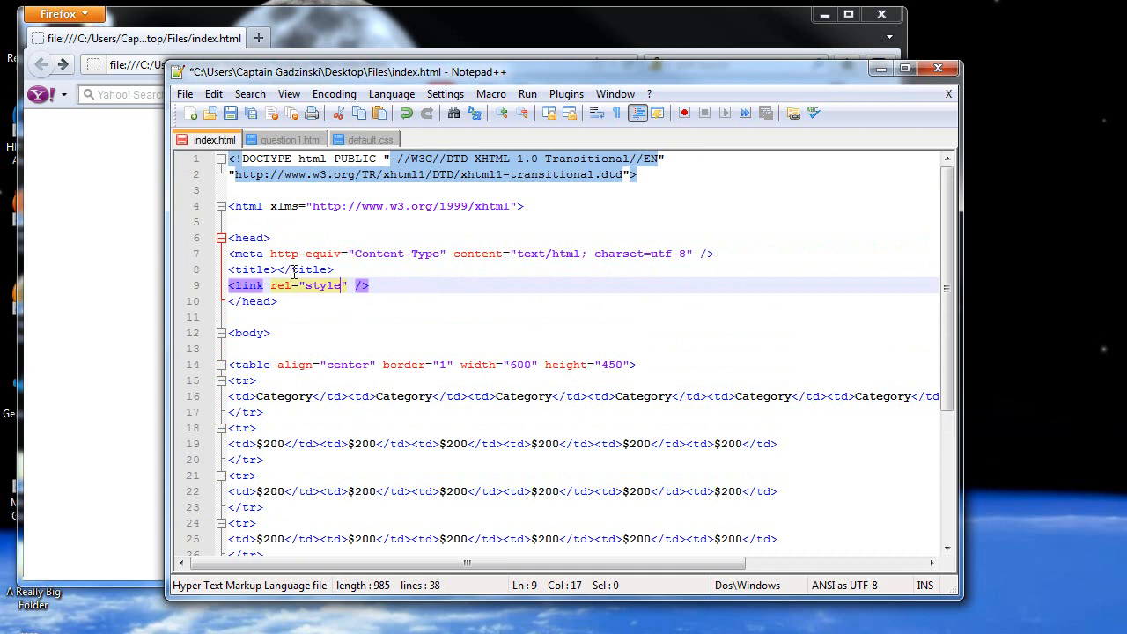
text(sheet)
Complete rel="stylesheet" type="text/css" href="jeopardy/default.css" and copy the line.
key(Right)
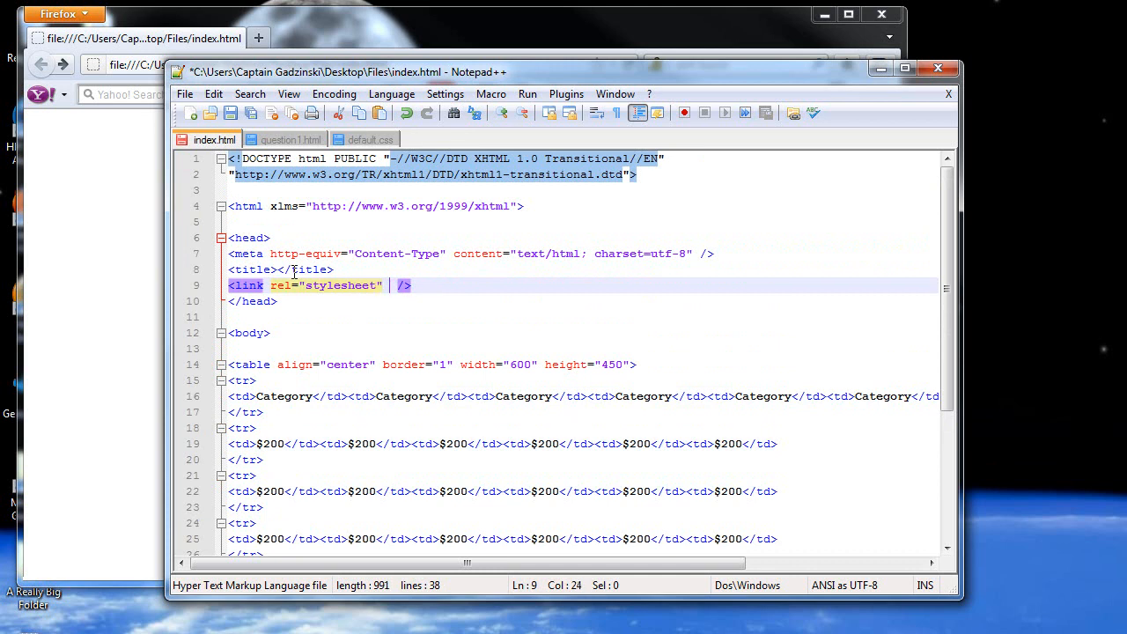
text(type=")
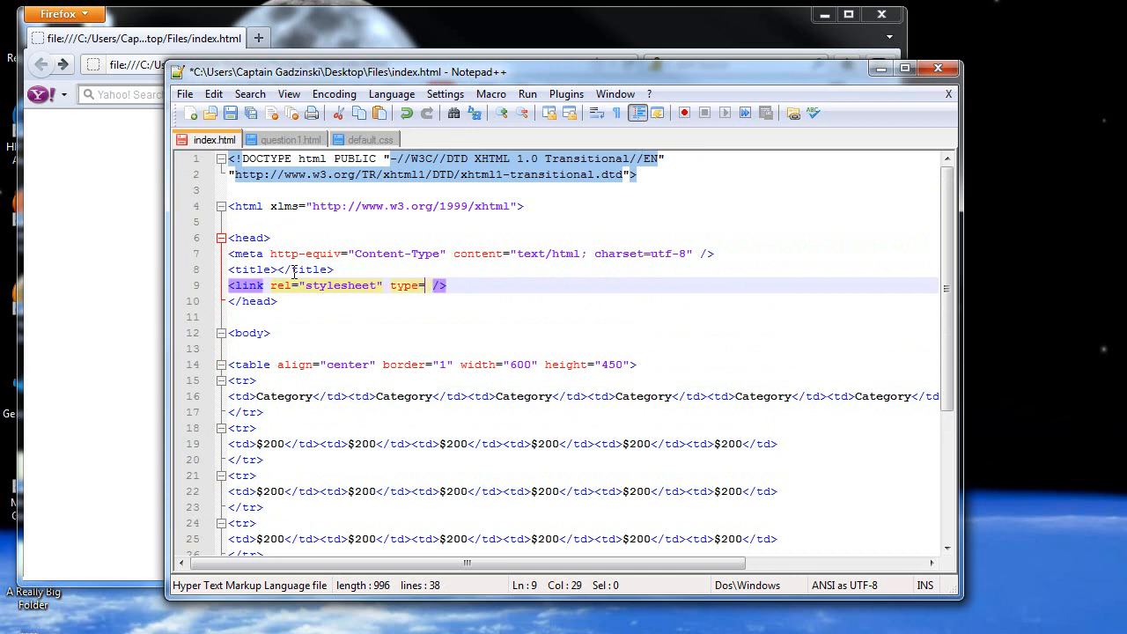
text("text/)
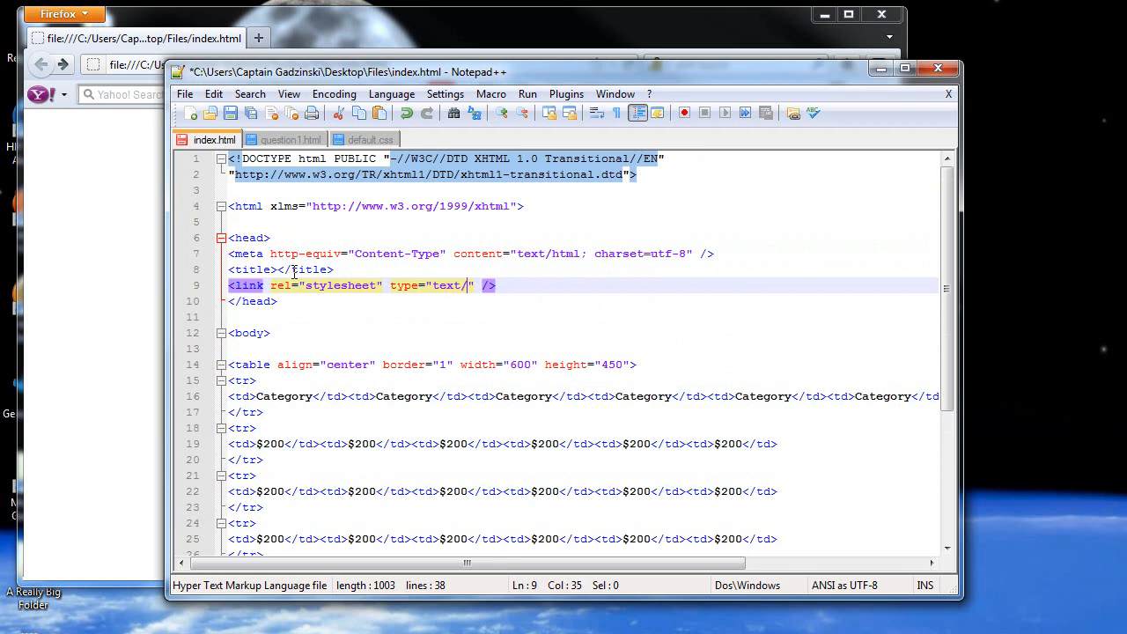
text(css)
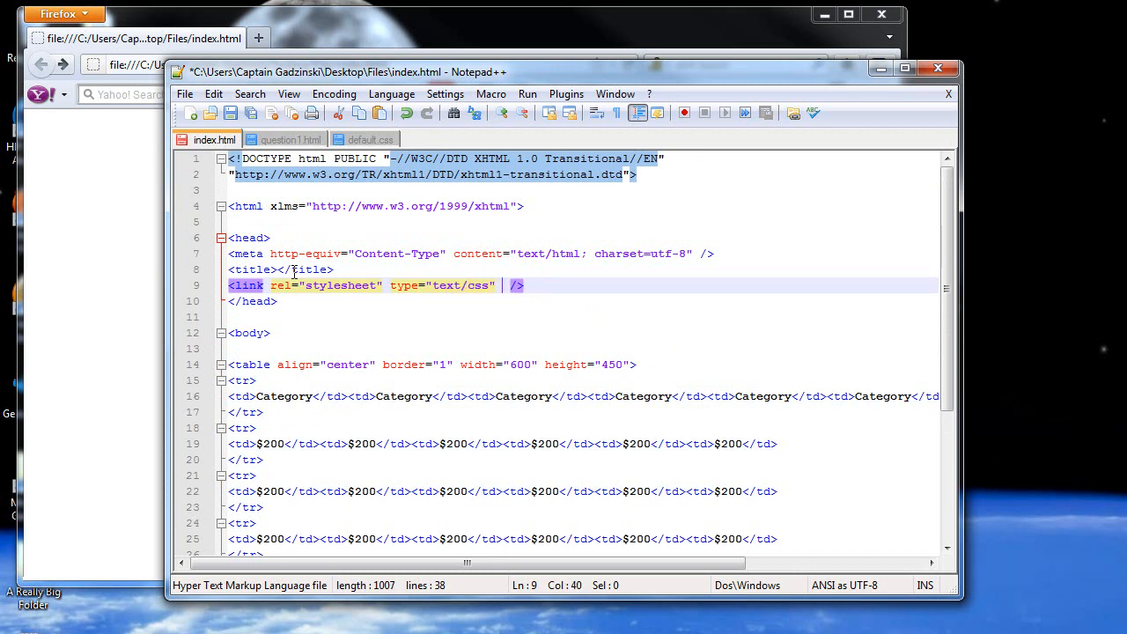
text( href=)
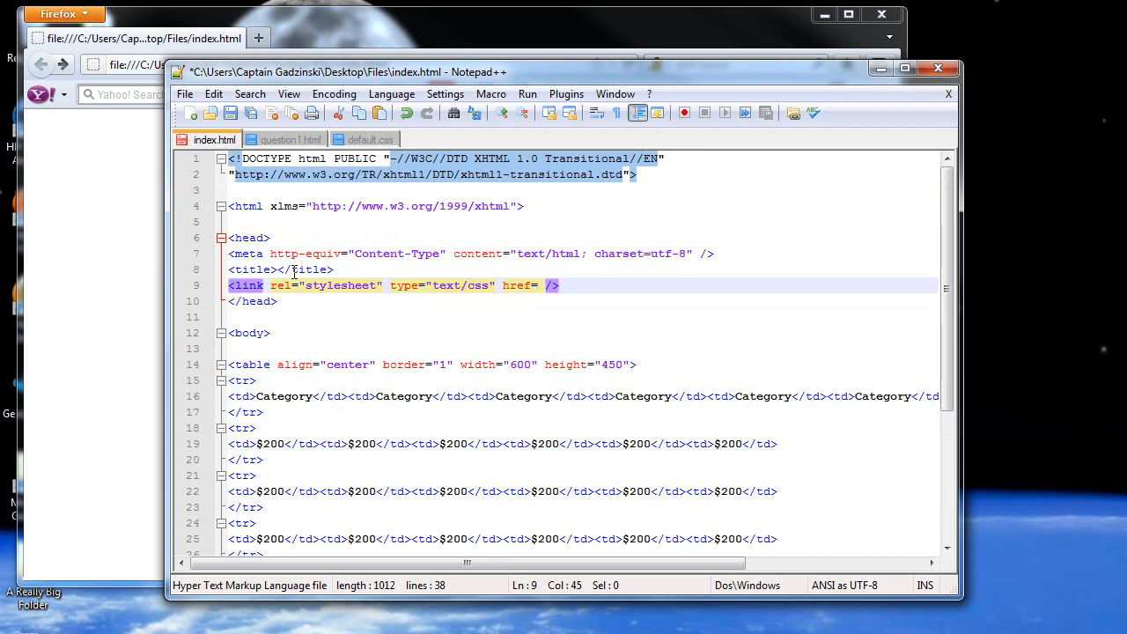
text("")
key(Left)
text(j)
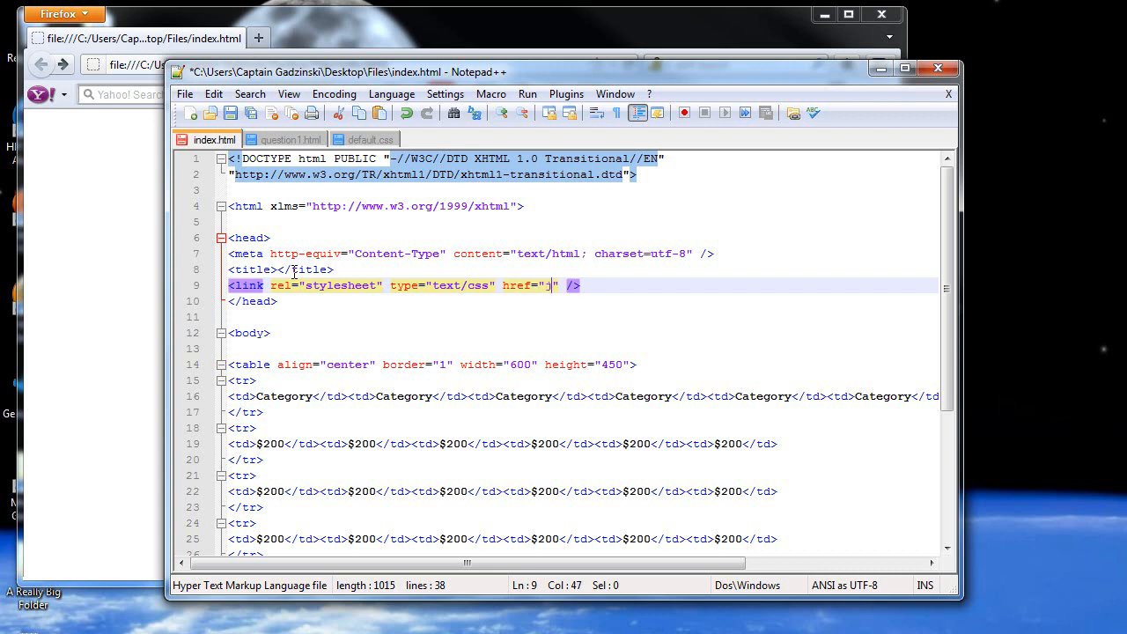
text(eopardy/)
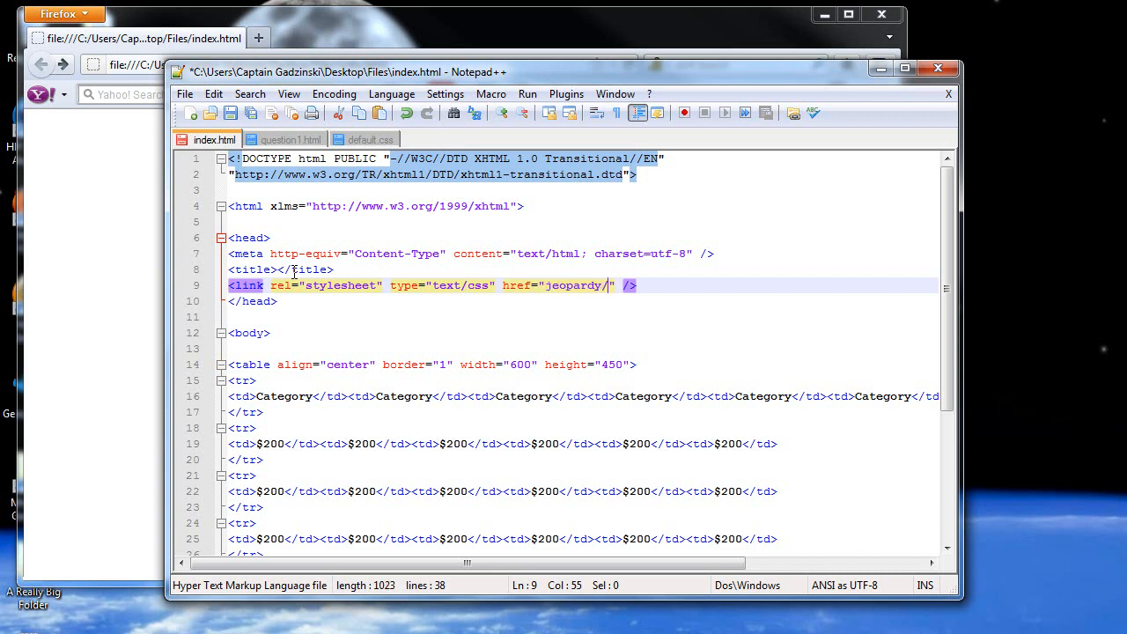
text(default.c)
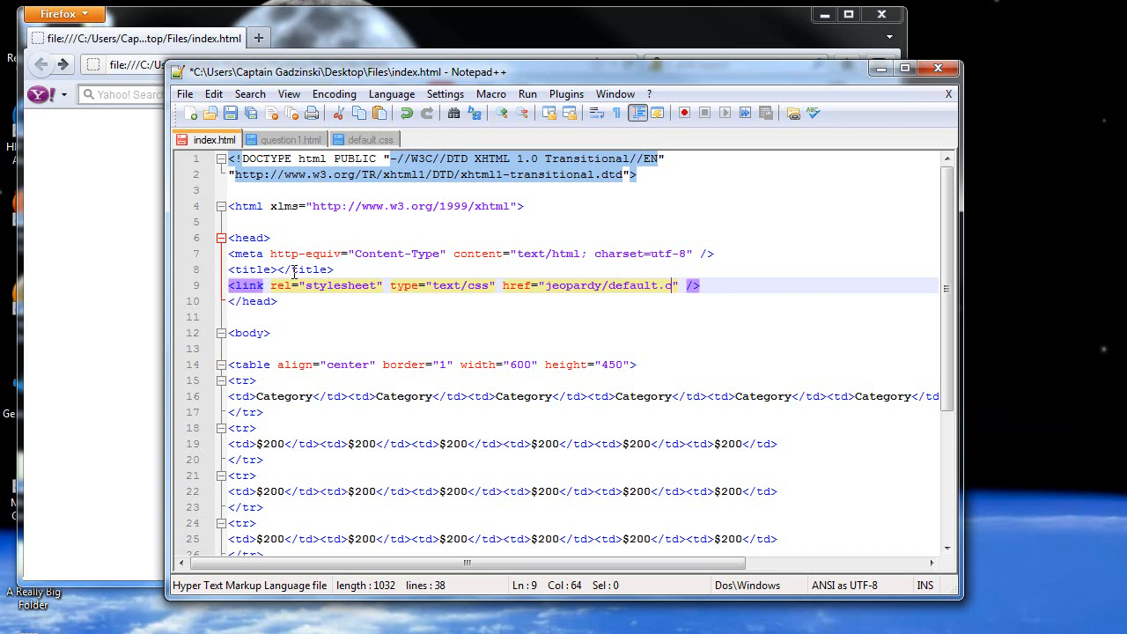
text(ss)
drag(729, 282, 215, 292)
key(ctrl+c)
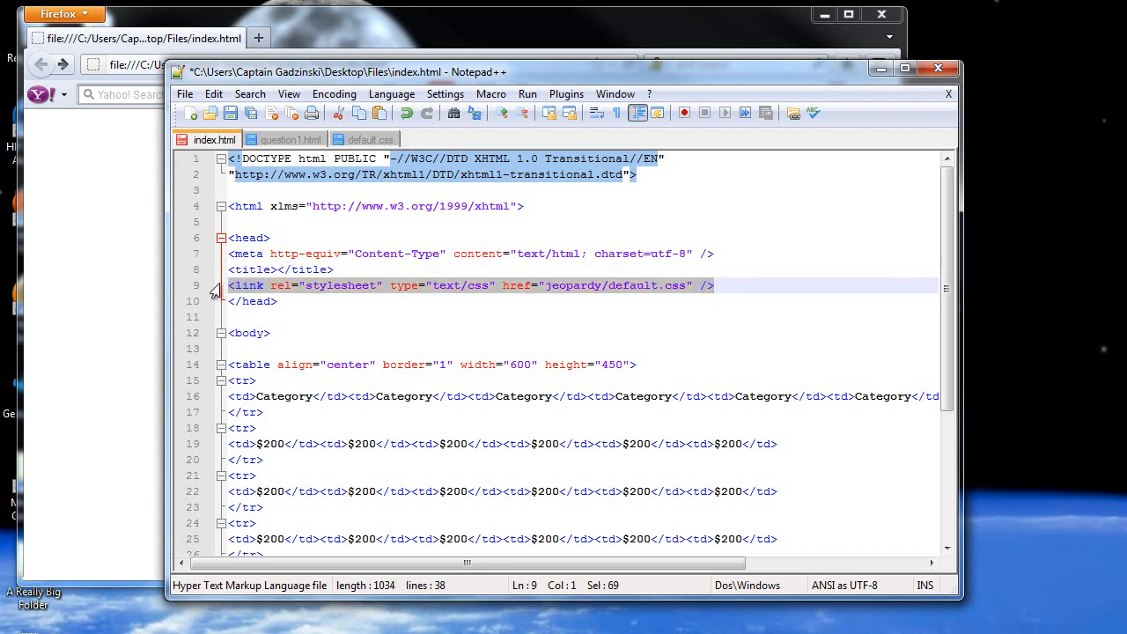
Paste the stylesheet link line below the title in question1.html's head.
click(297, 287)
click(310, 142)
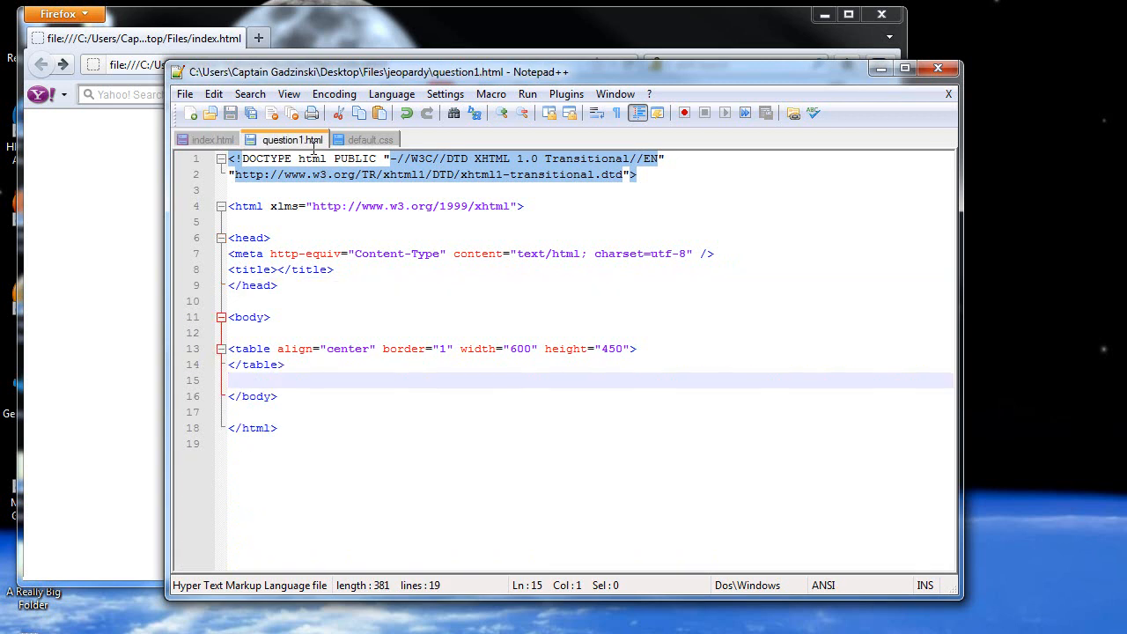
click(481, 272)
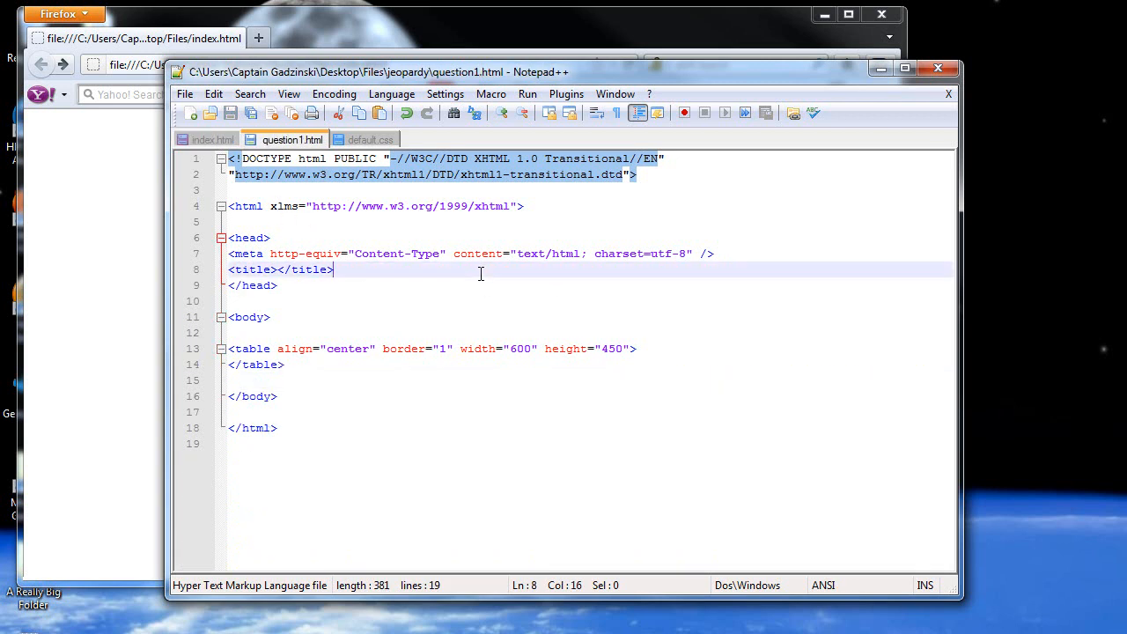
key(Return)
key(ctrl+v)
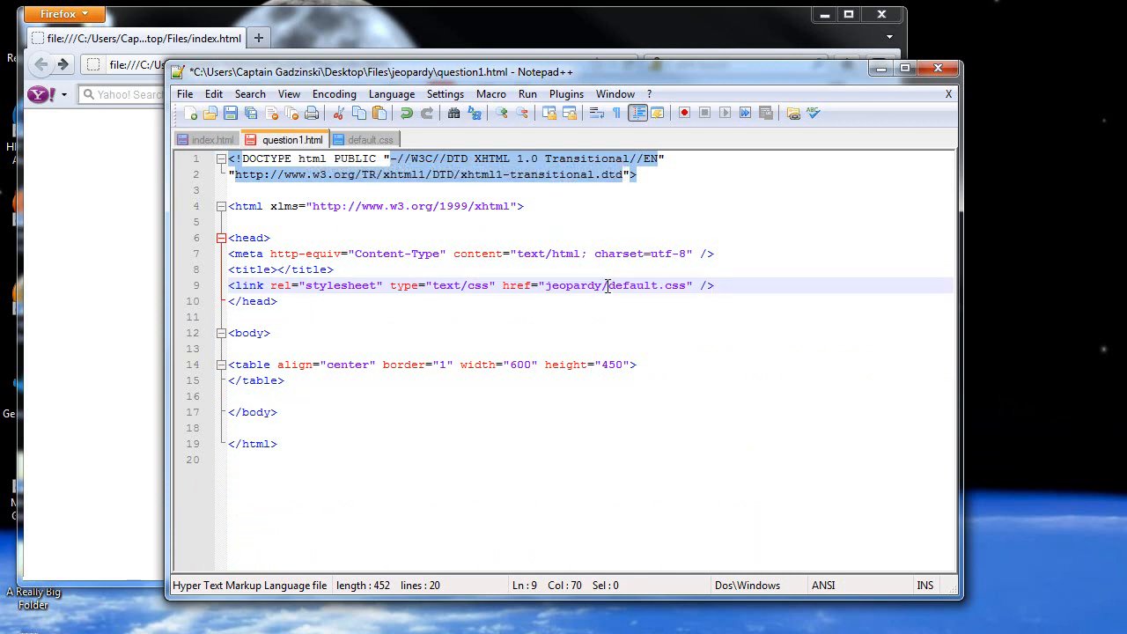
Trim the href to default.css by removing 'jeopardy/', save question1.html, and return to index.html.
drag(610, 286, 545, 285)
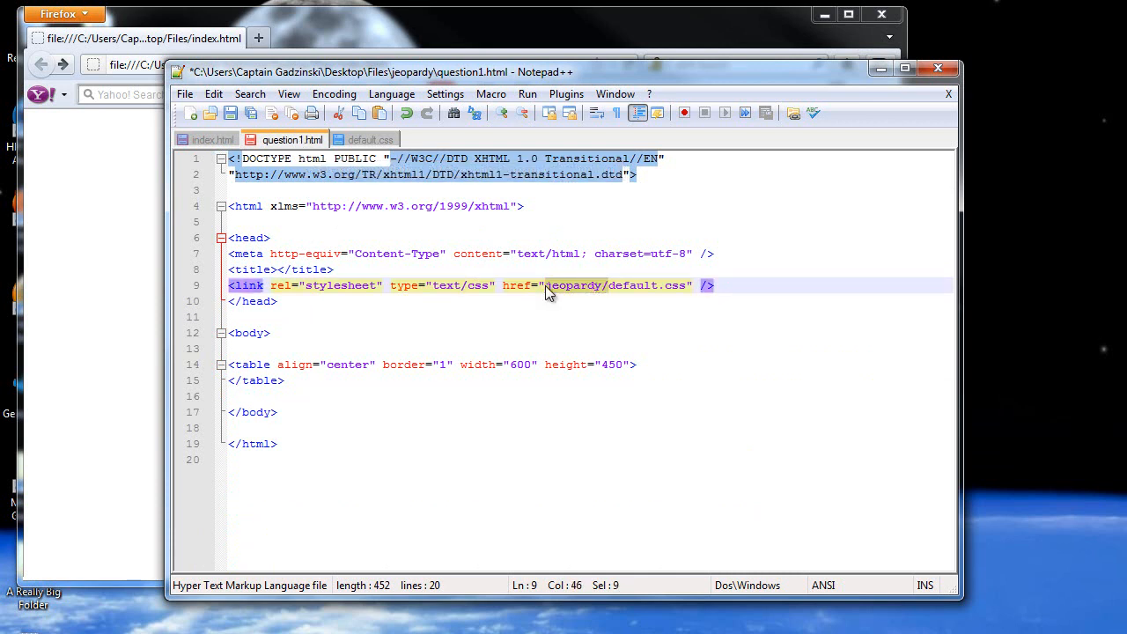
key(BackSpace)
click(251, 115)
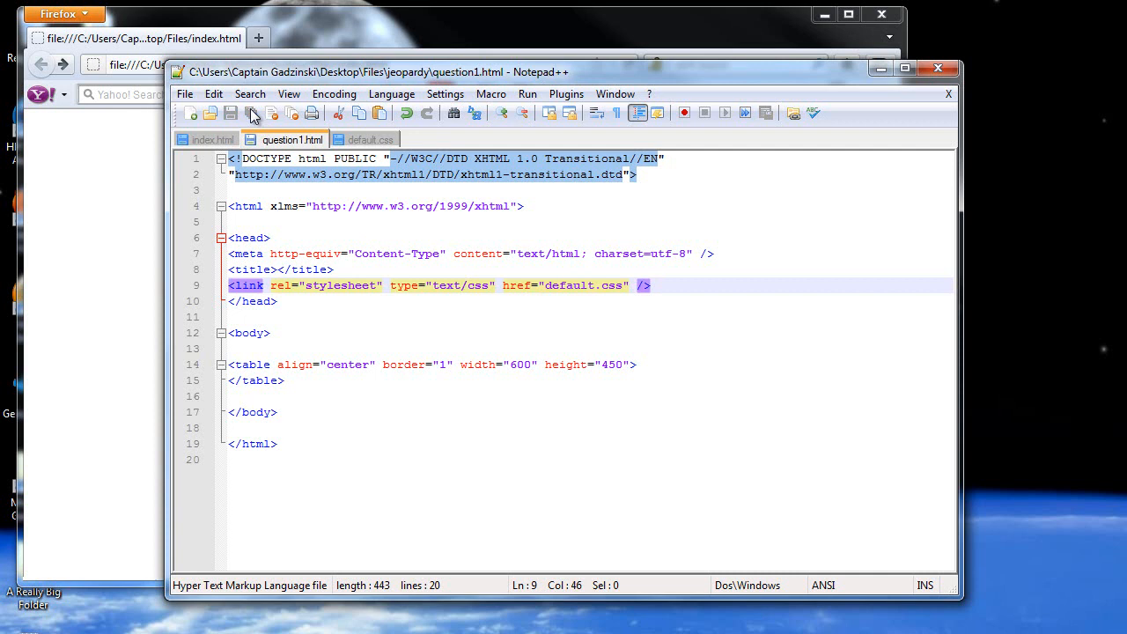
click(227, 143)
Reload index.html in Firefox to show the blue, white-centred cells, then return to question1.html in the editor.
click(134, 298)
key(F5)
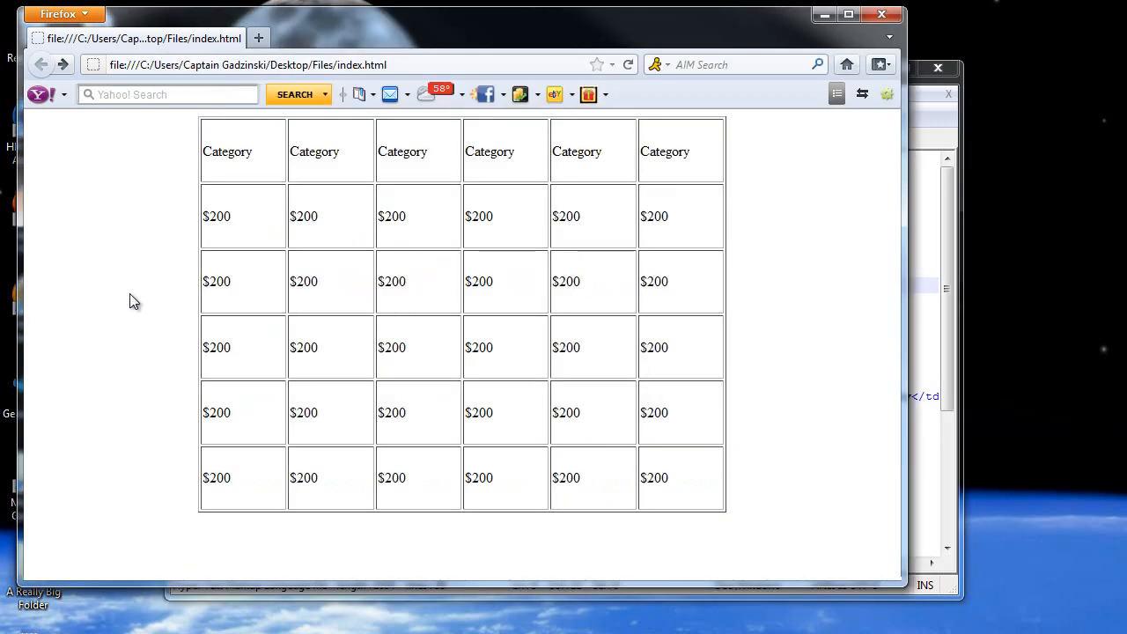
key(F5)
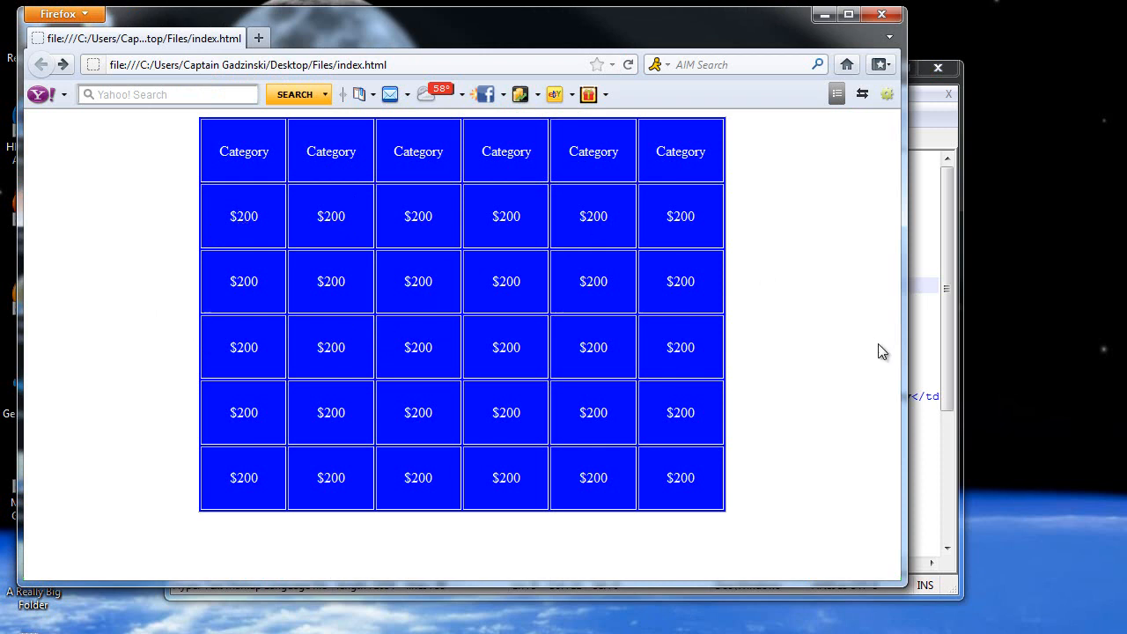
click(925, 315)
click(288, 143)
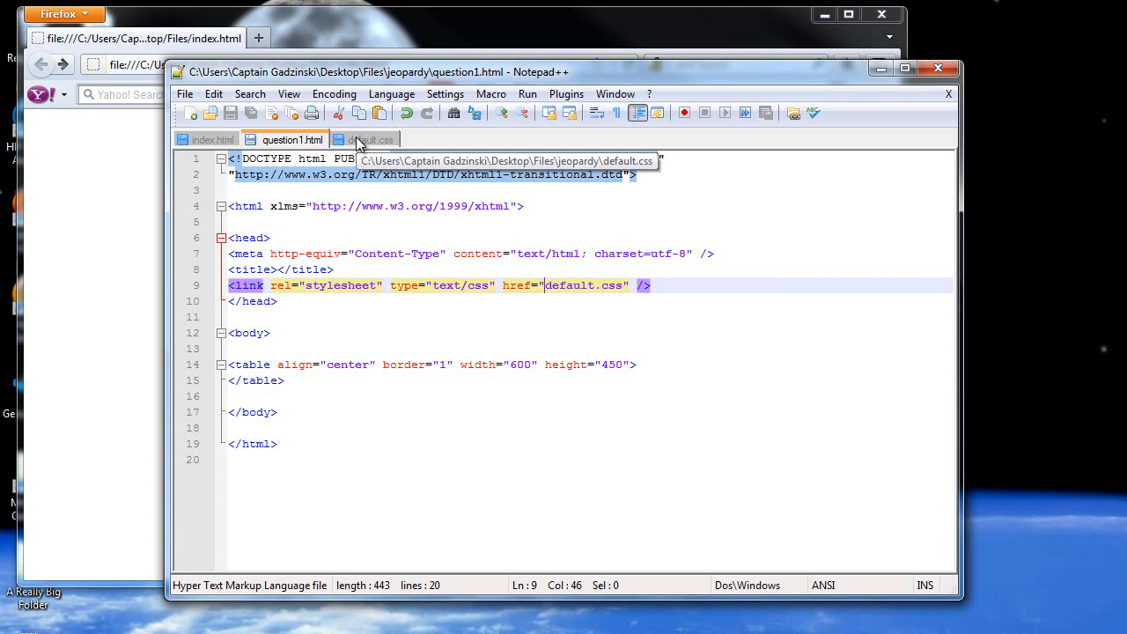
Wrap the first $200 of row two in an <a id="value"> ... </a> anchor in index.html.
click(368, 140)
click(293, 140)
click(212, 140)
click(349, 396)
scroll(343, 395, down, 1)
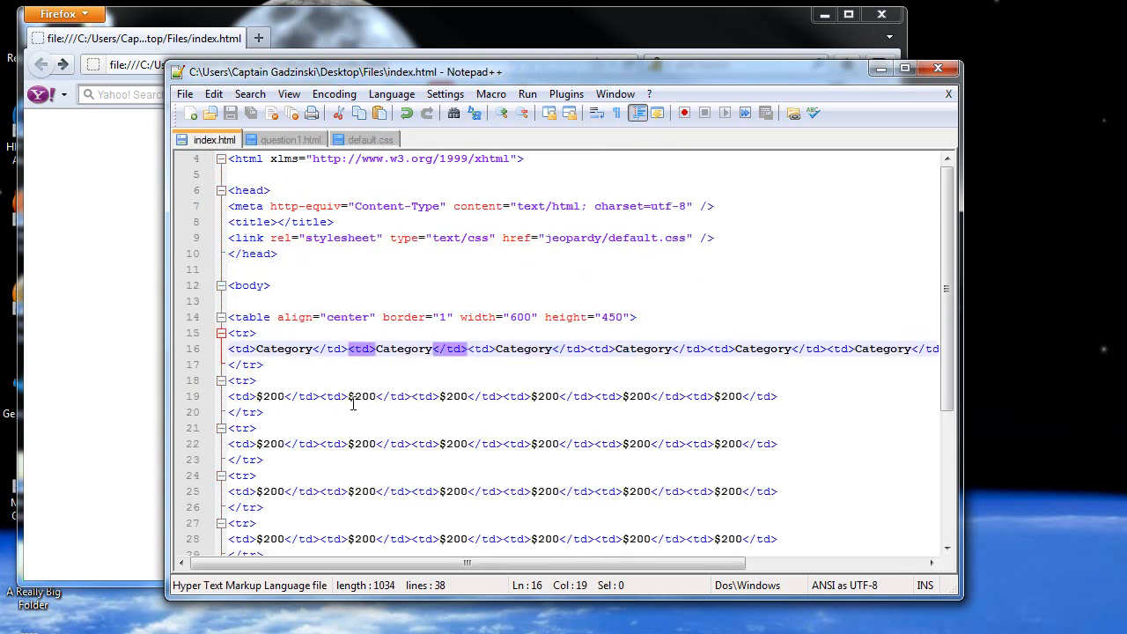
scroll(337, 391, down, 1)
click(257, 349)
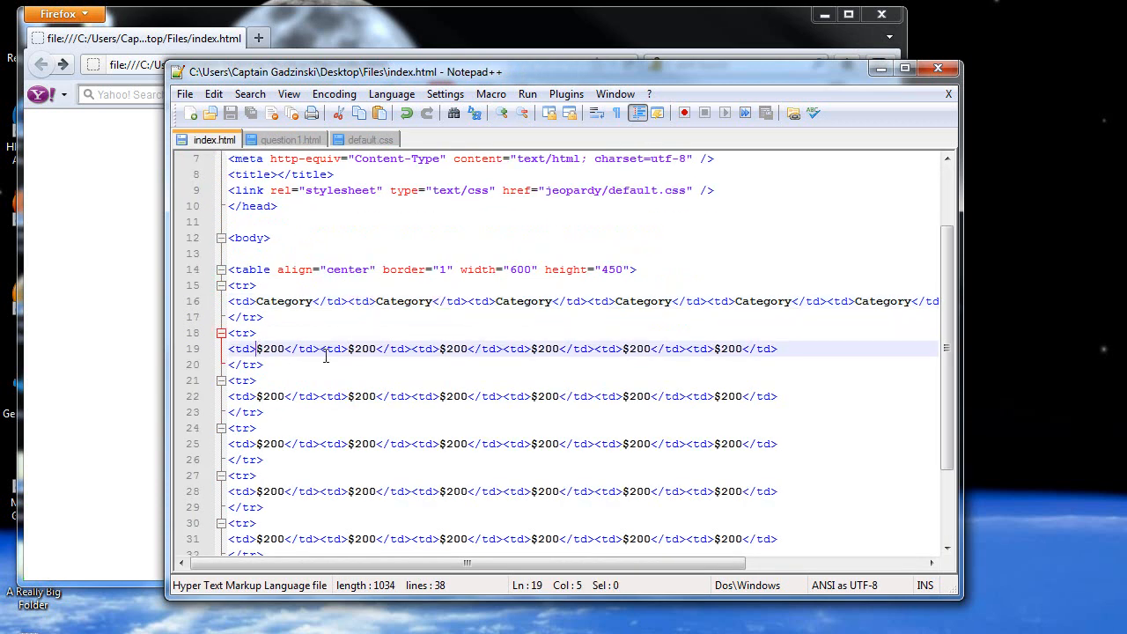
text(<a>)
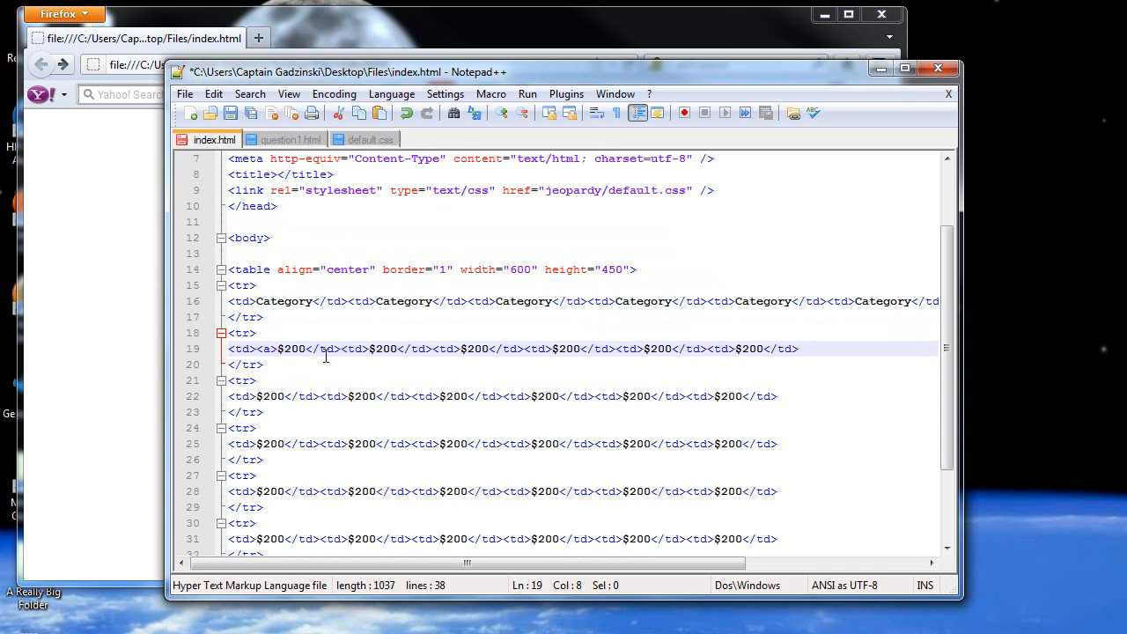
click(306, 349)
text(<)
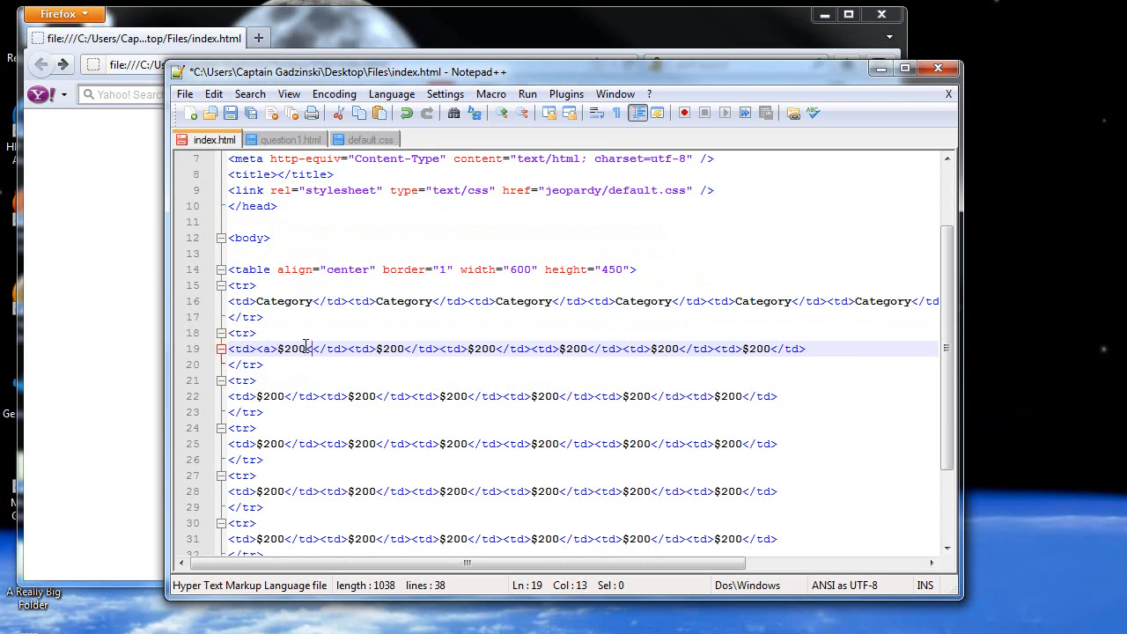
text(/a)
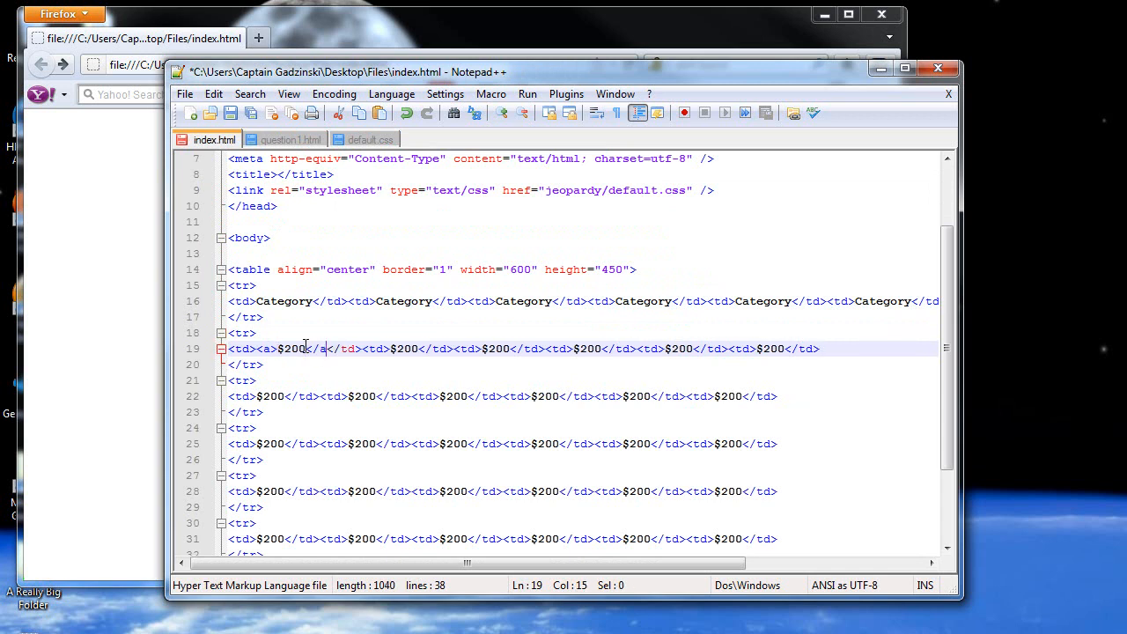
text(>)
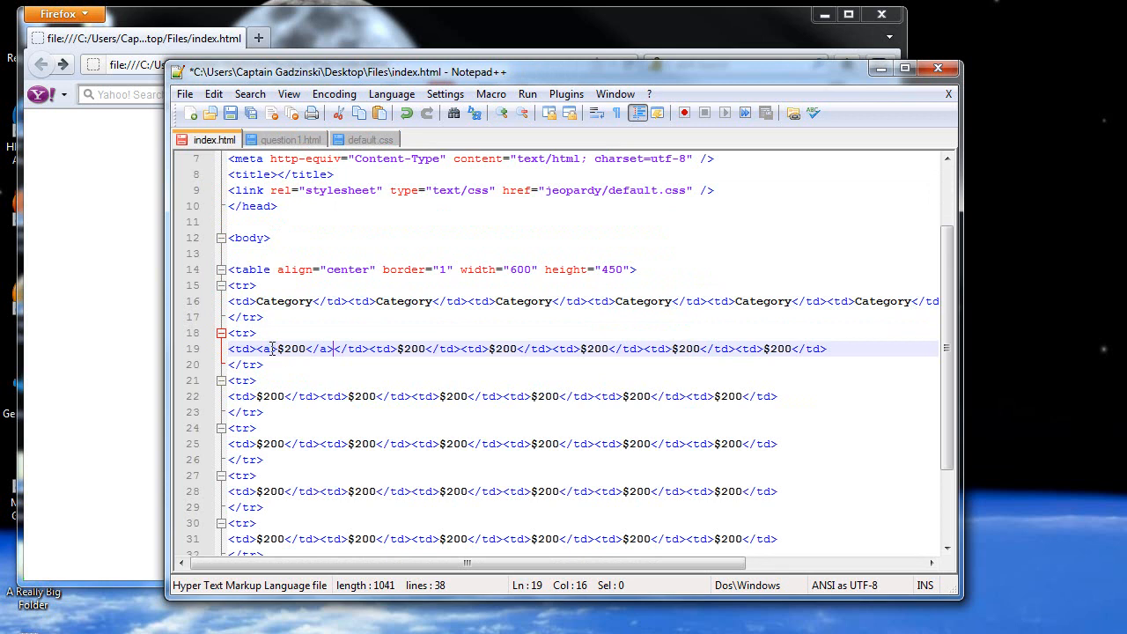
click(271, 349)
text(id)
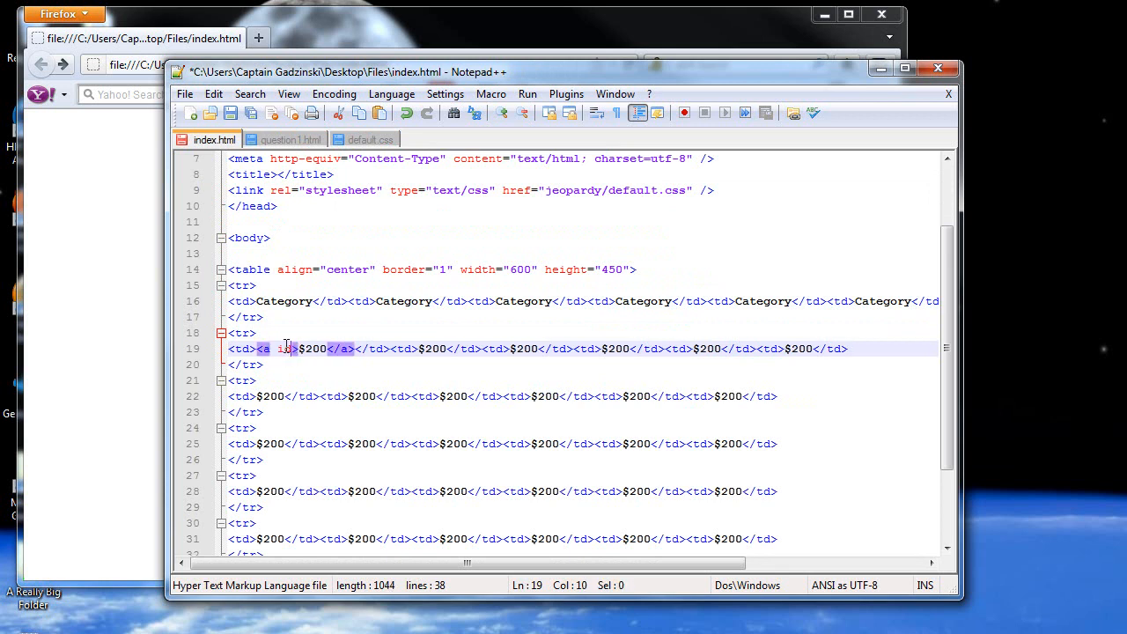
text(="")
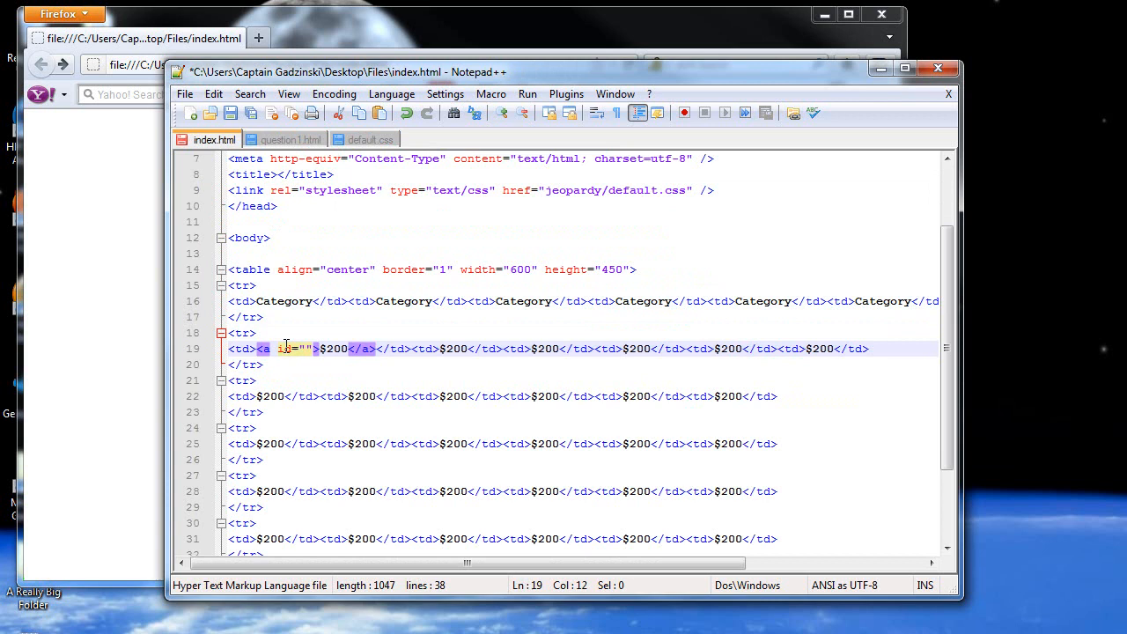
text(value)
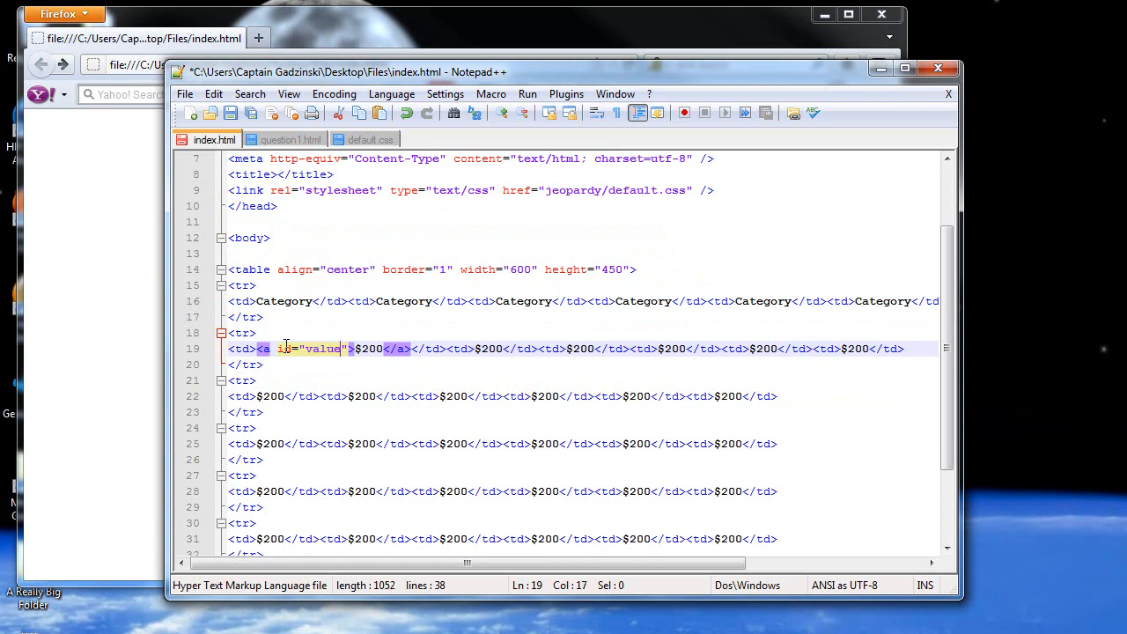
key(Left)
key(Left)
key(Left)
Save index.html and reload the board in Firefox to check it.
click(231, 114)
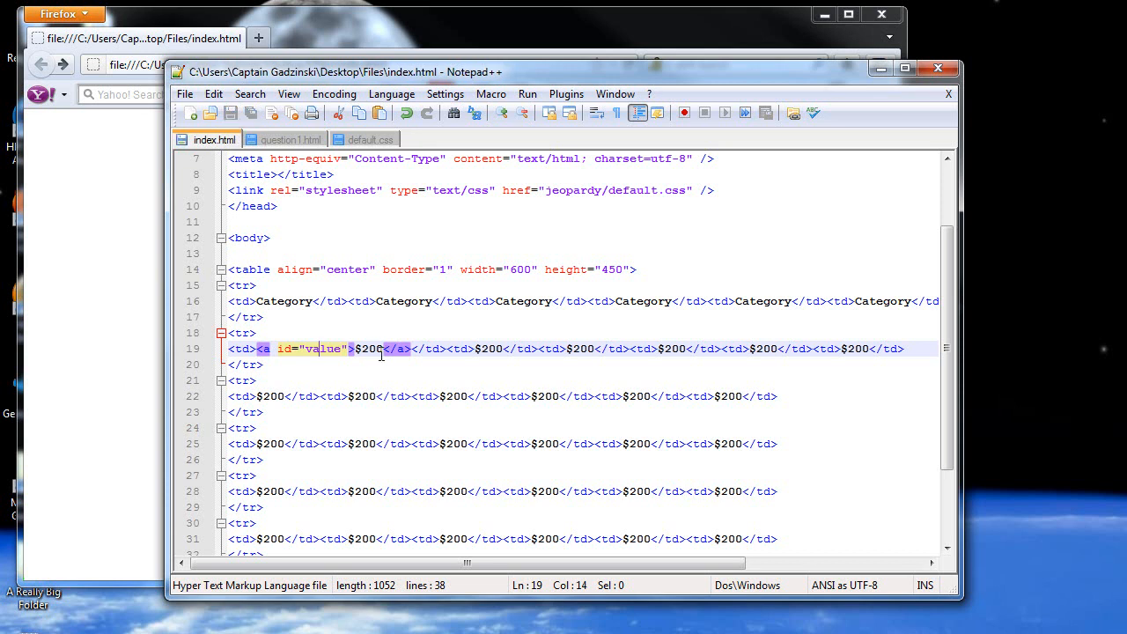
click(119, 313)
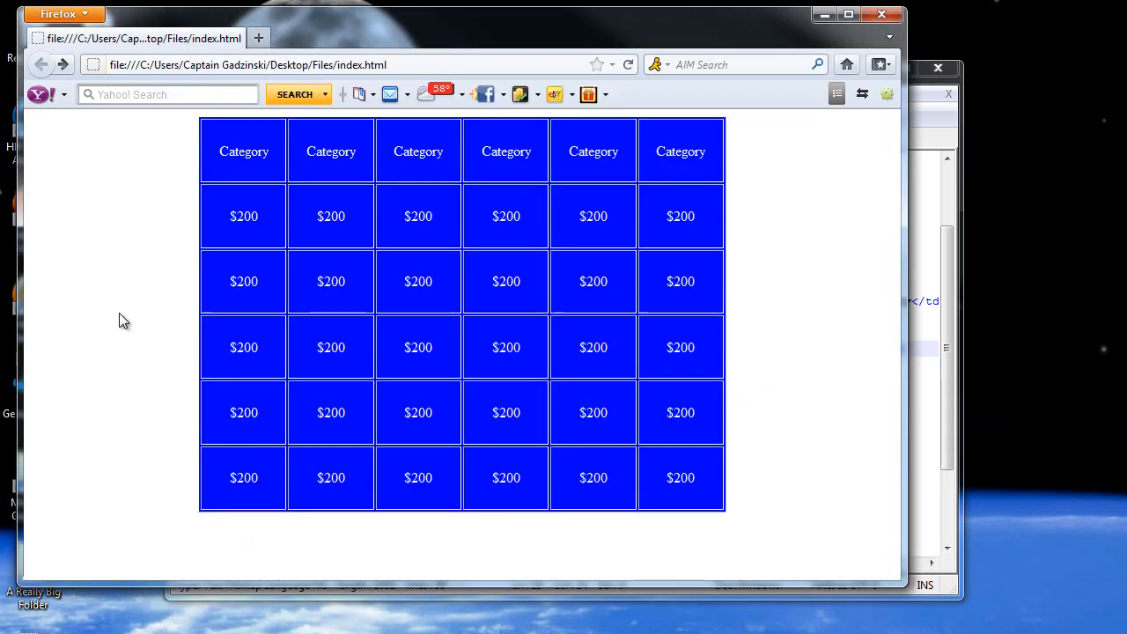
key(F5)
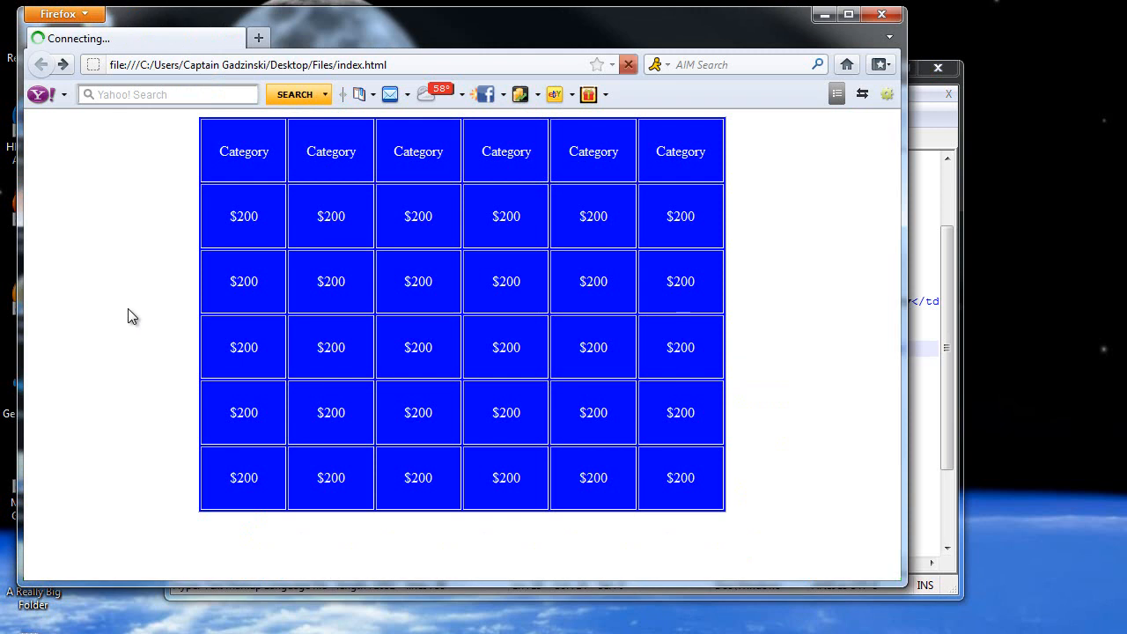
Add href="jeopardy/question1.html" to the anchor, save index.html, and reload the board to see the link.
click(918, 315)
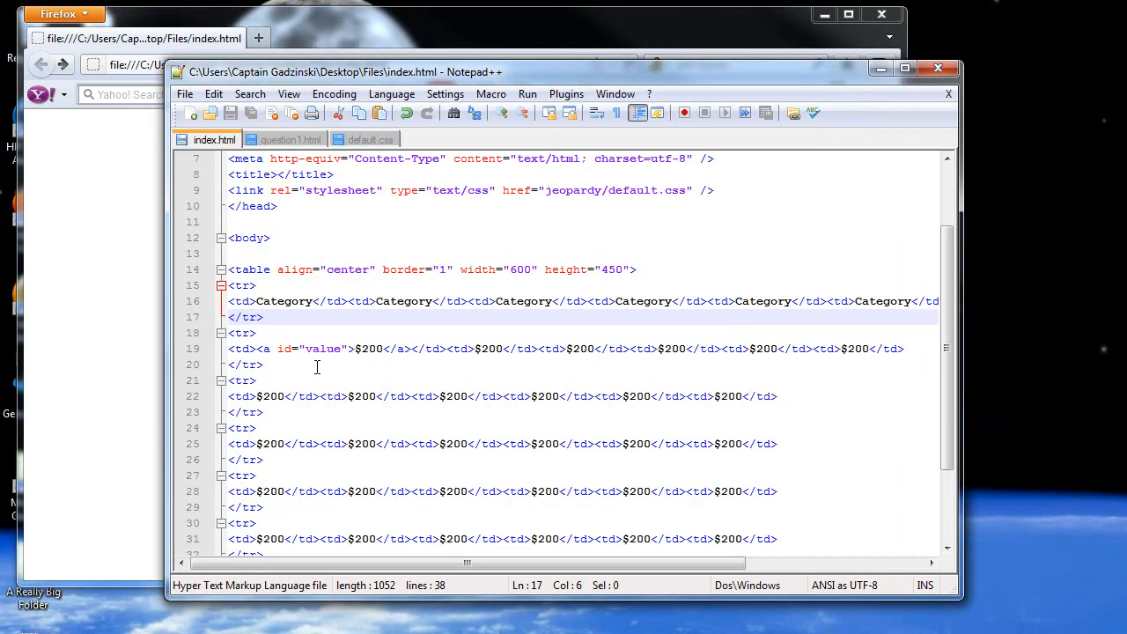
click(350, 348)
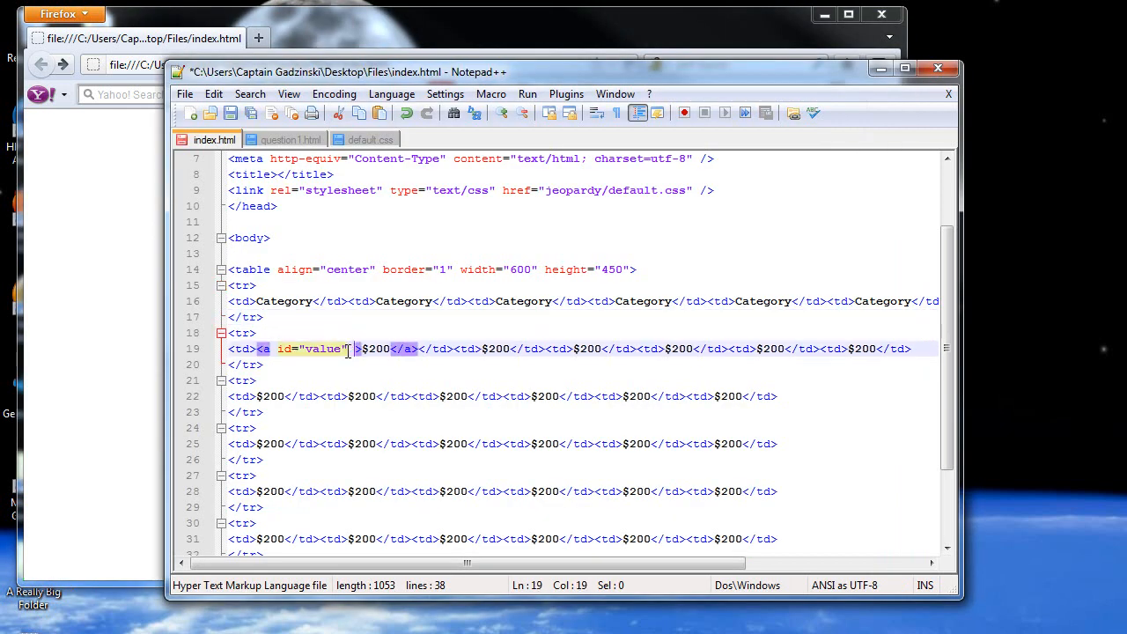
text(href="")
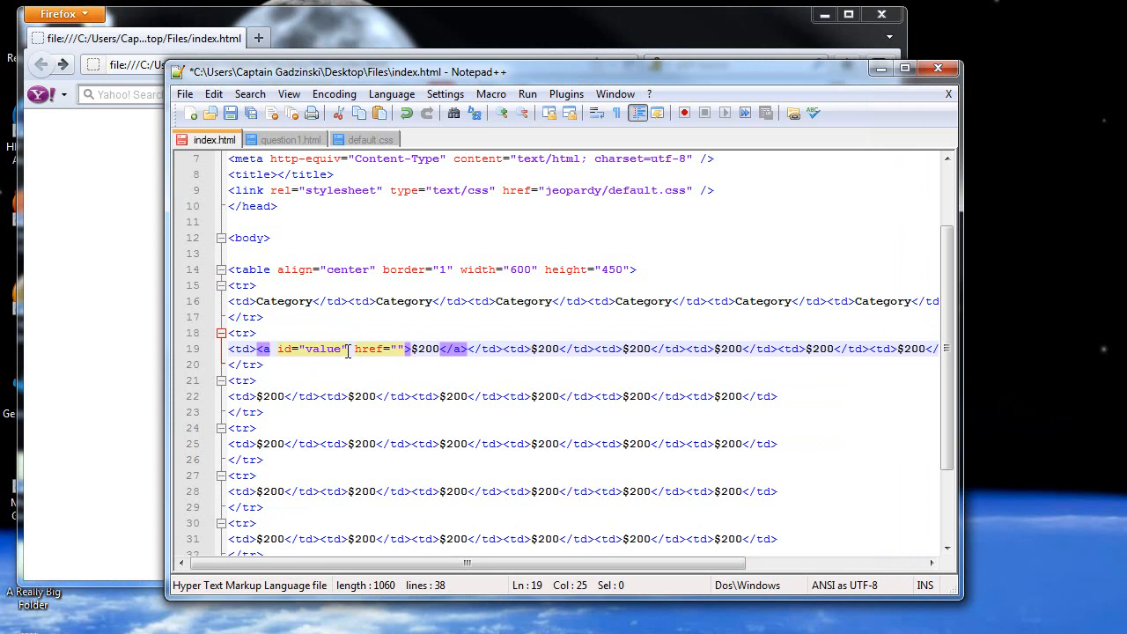
text(jeopardy)
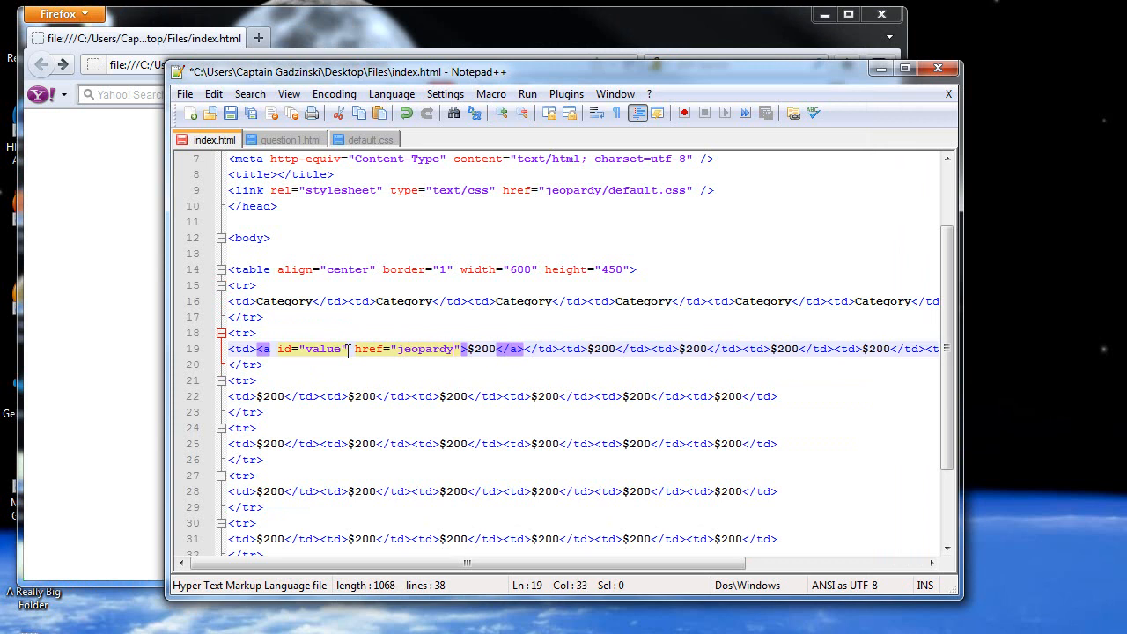
text(/)
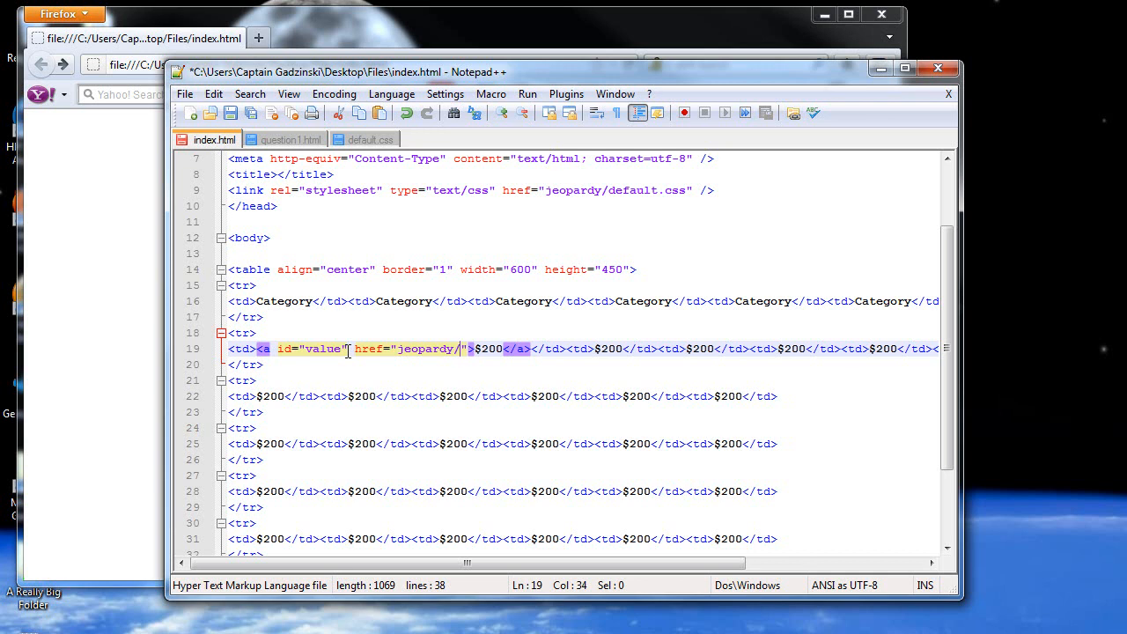
text(question1)
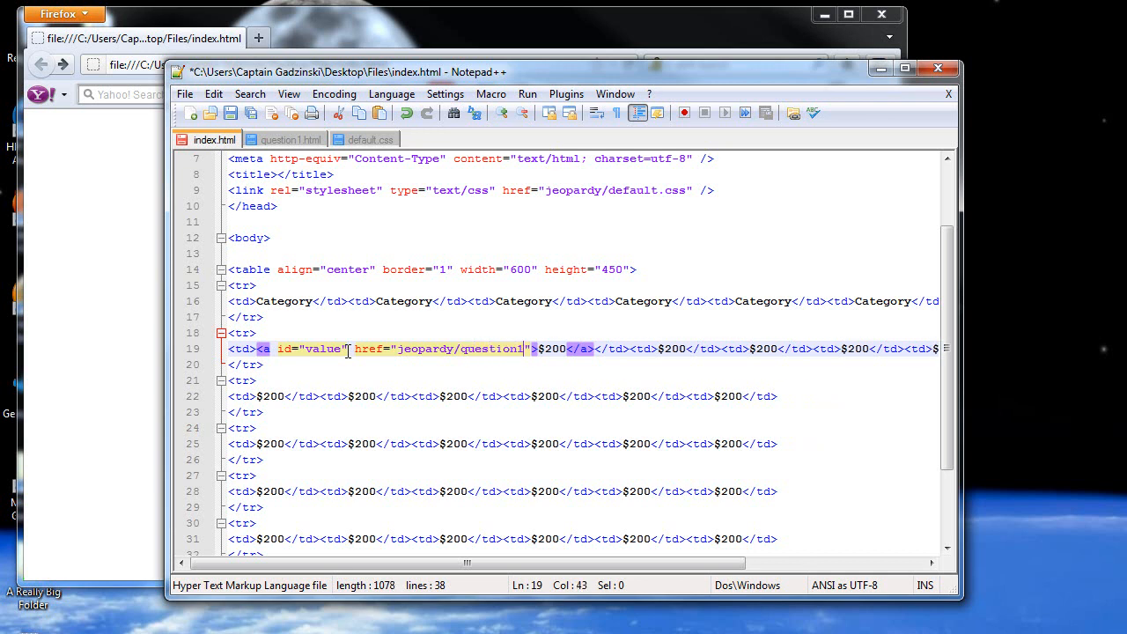
text(.html)
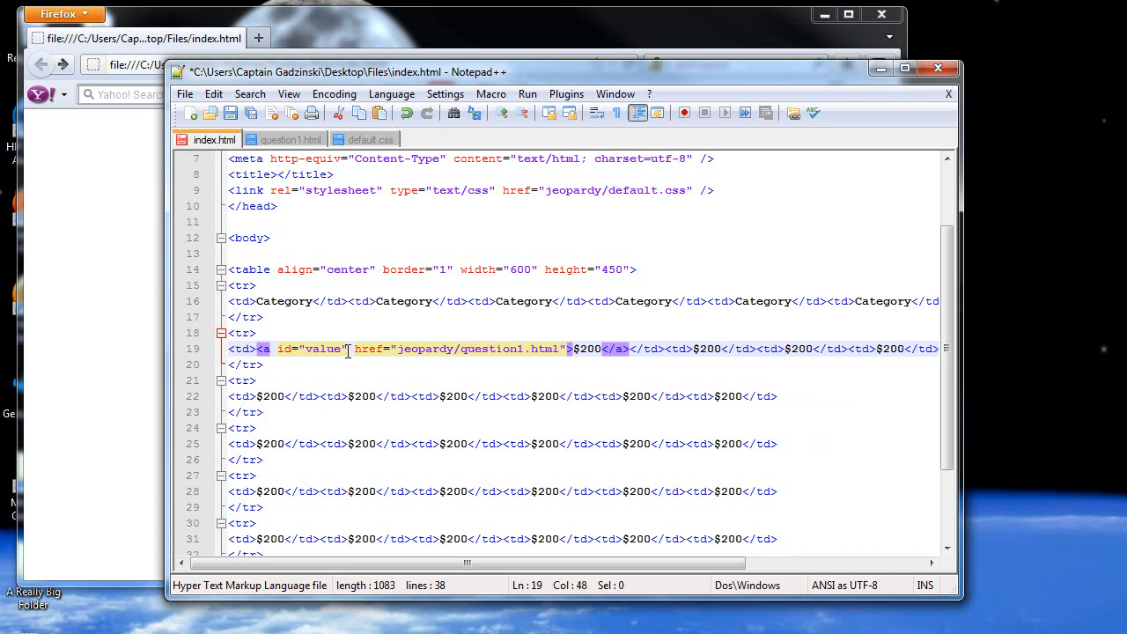
click(230, 113)
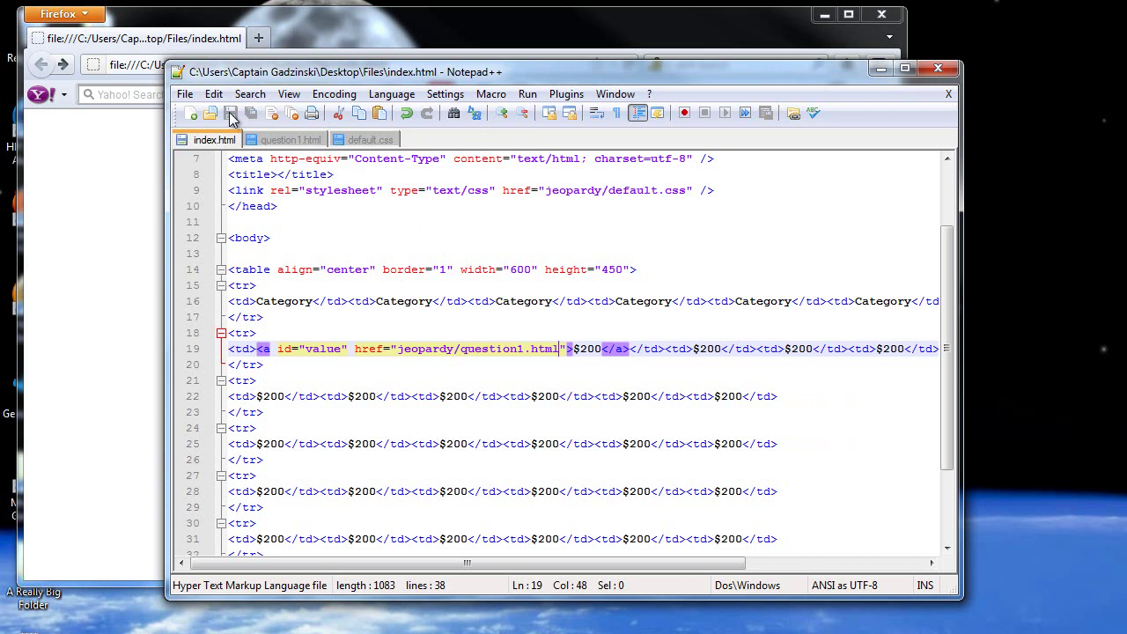
click(123, 351)
key(F5)
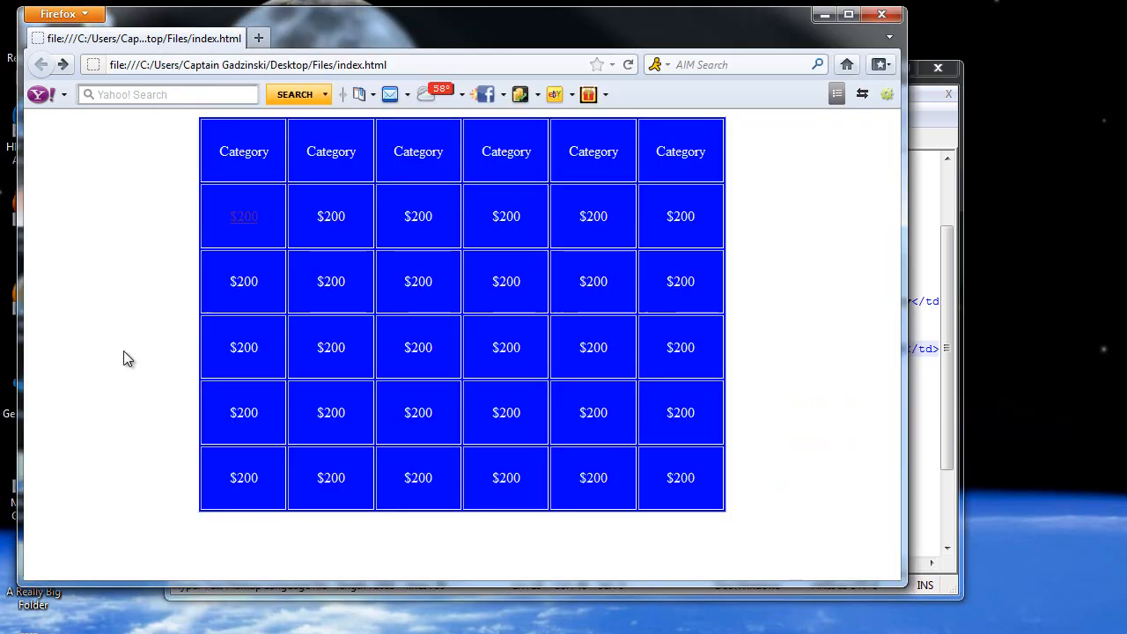
click(915, 308)
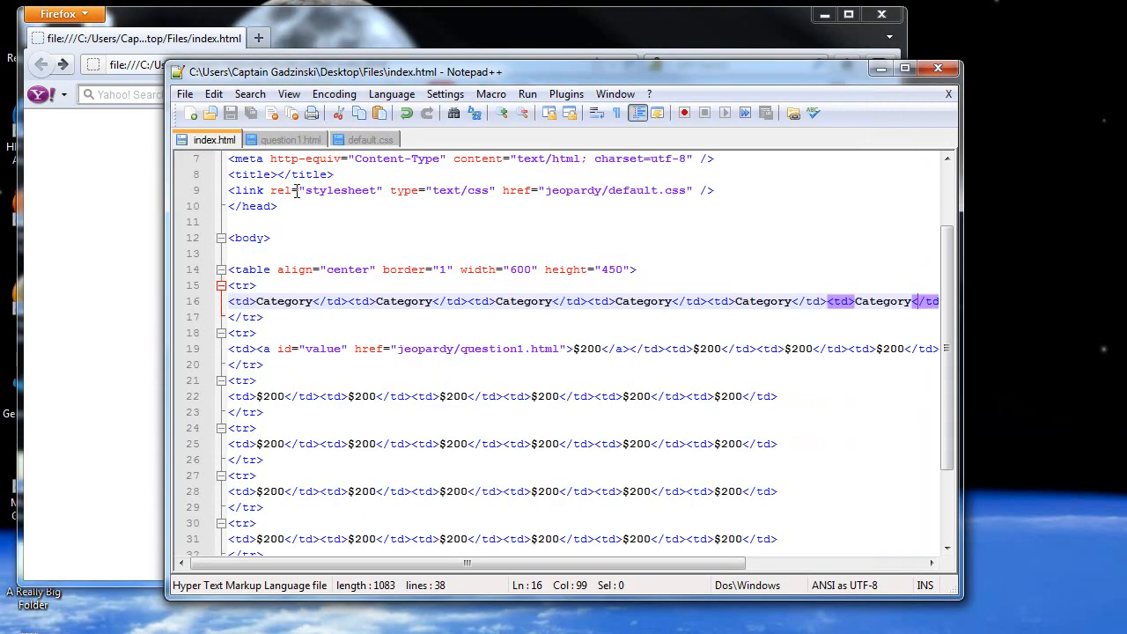
Save the question page again as question11.html via Save As in the jeopardy folder.
click(292, 141)
click(186, 95)
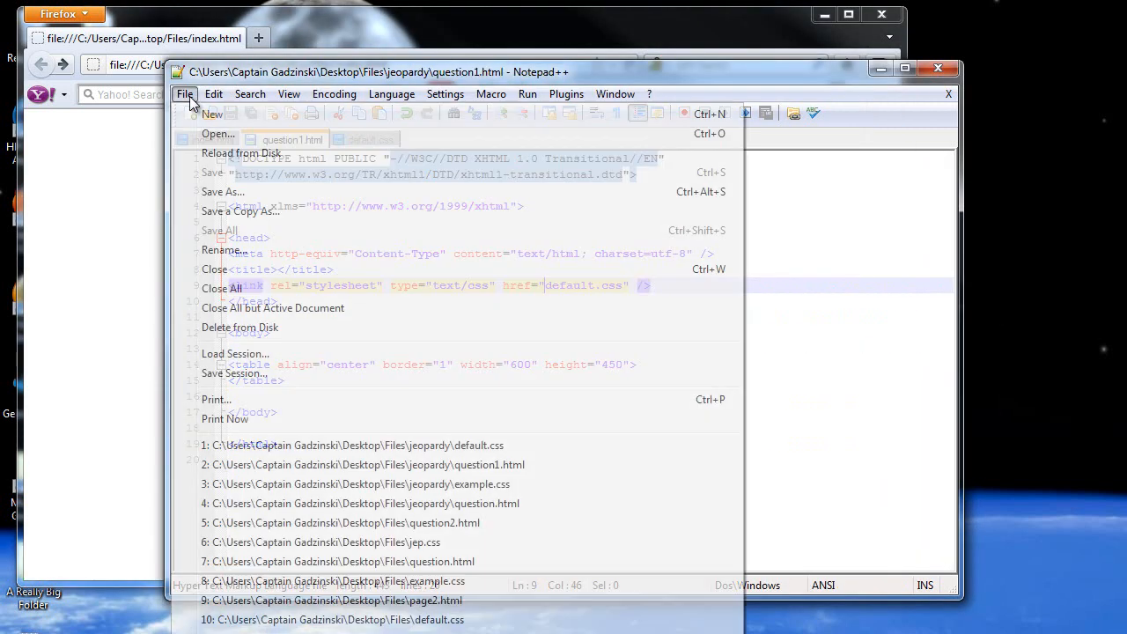
click(223, 191)
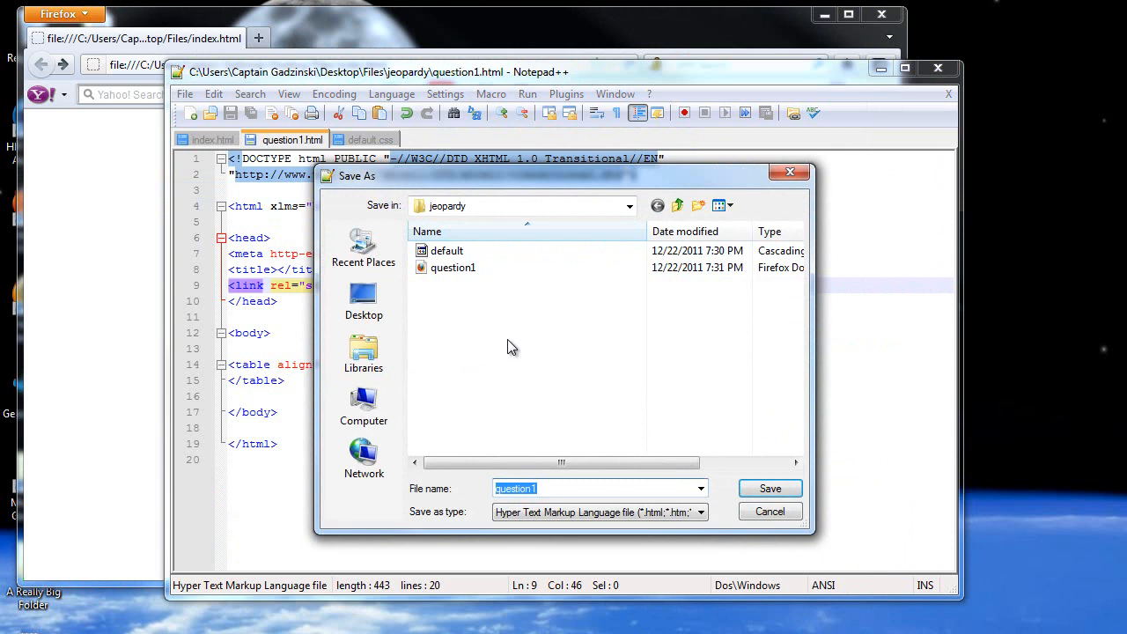
click(580, 491)
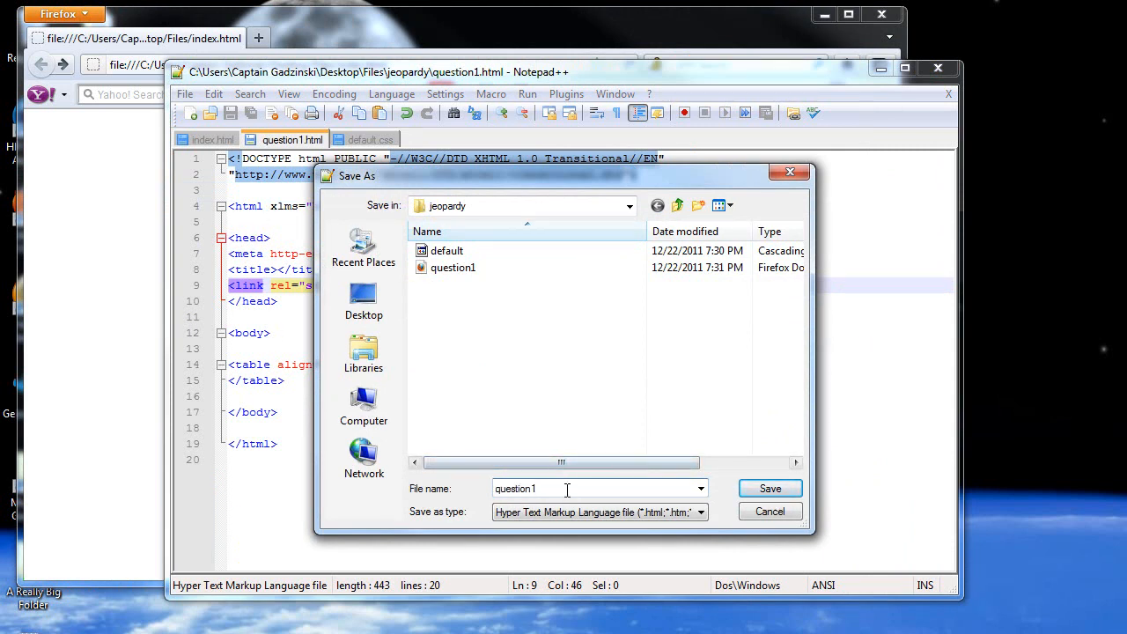
text(1)
click(771, 493)
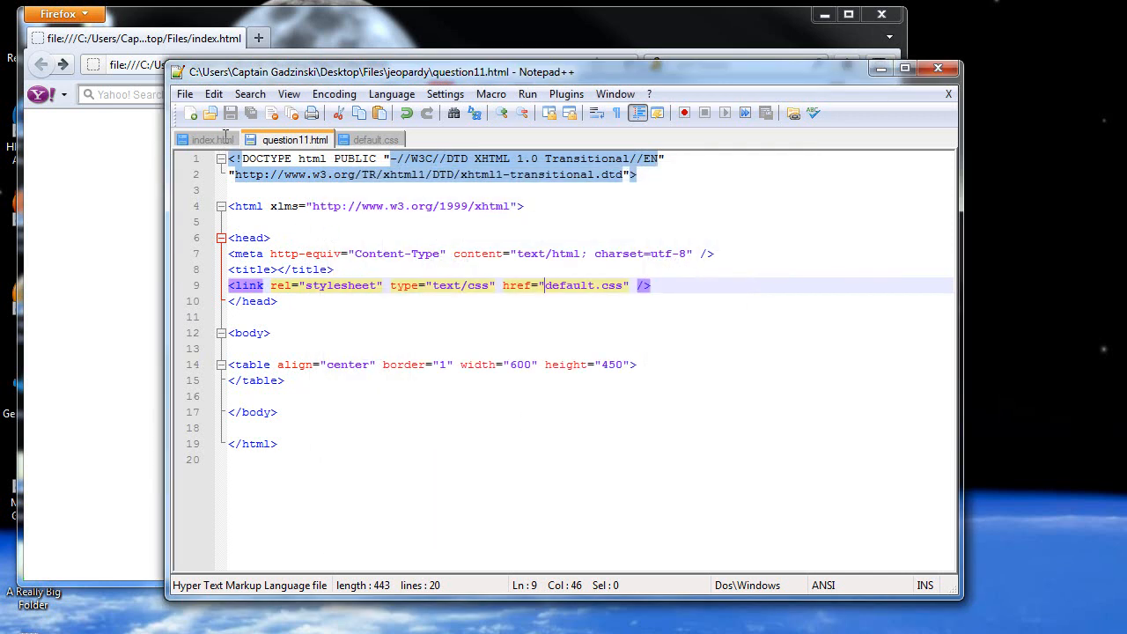
Change the first $200 link's href in index.html to jeopardy/question11.html.
click(215, 140)
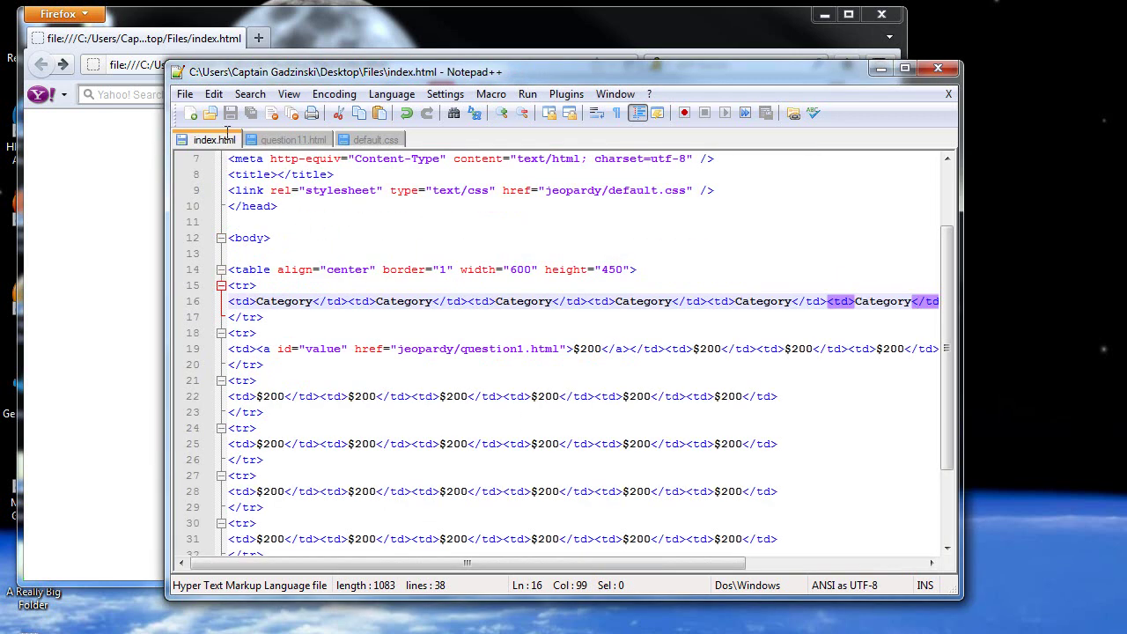
click(523, 347)
text(1)
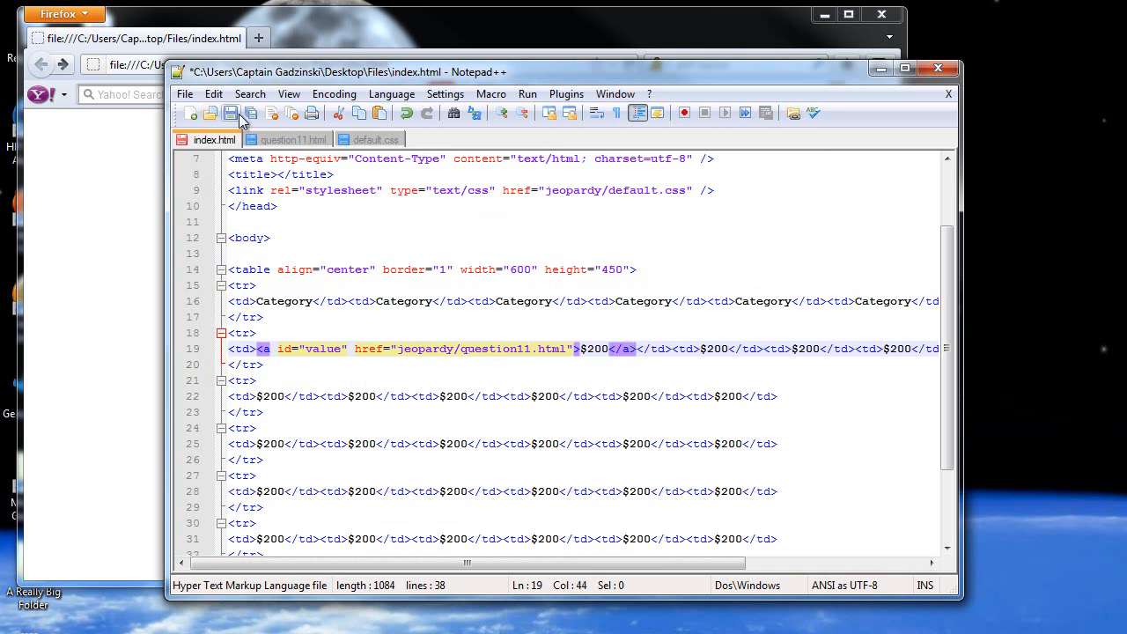
Save index.html with the question11.html link and reload the board in Firefox.
click(231, 113)
click(496, 359)
click(128, 333)
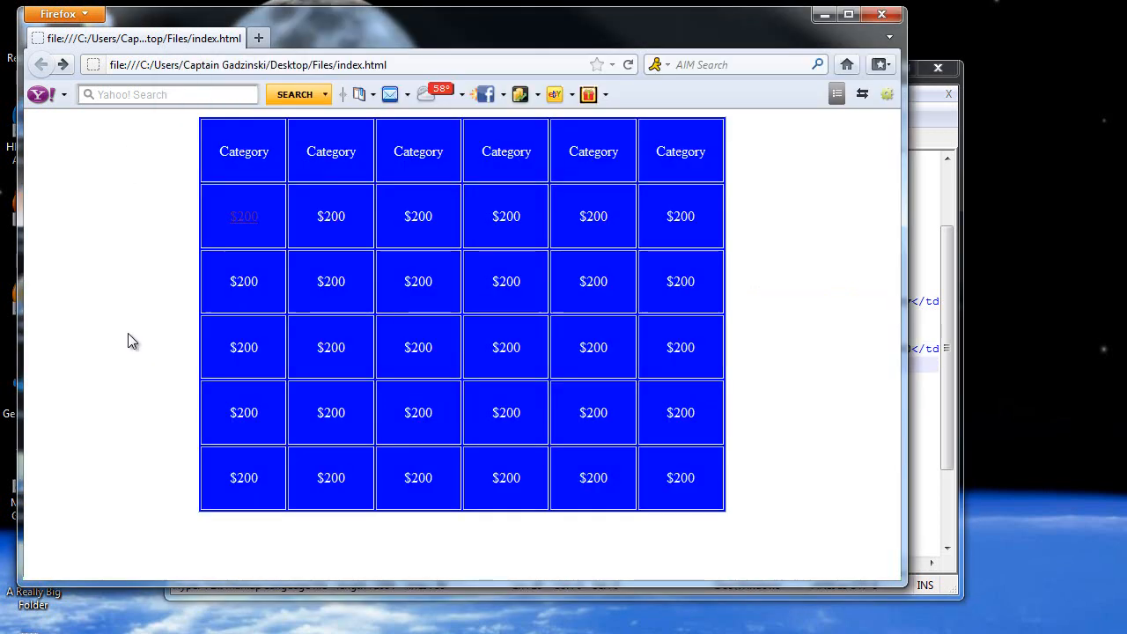
key(F5)
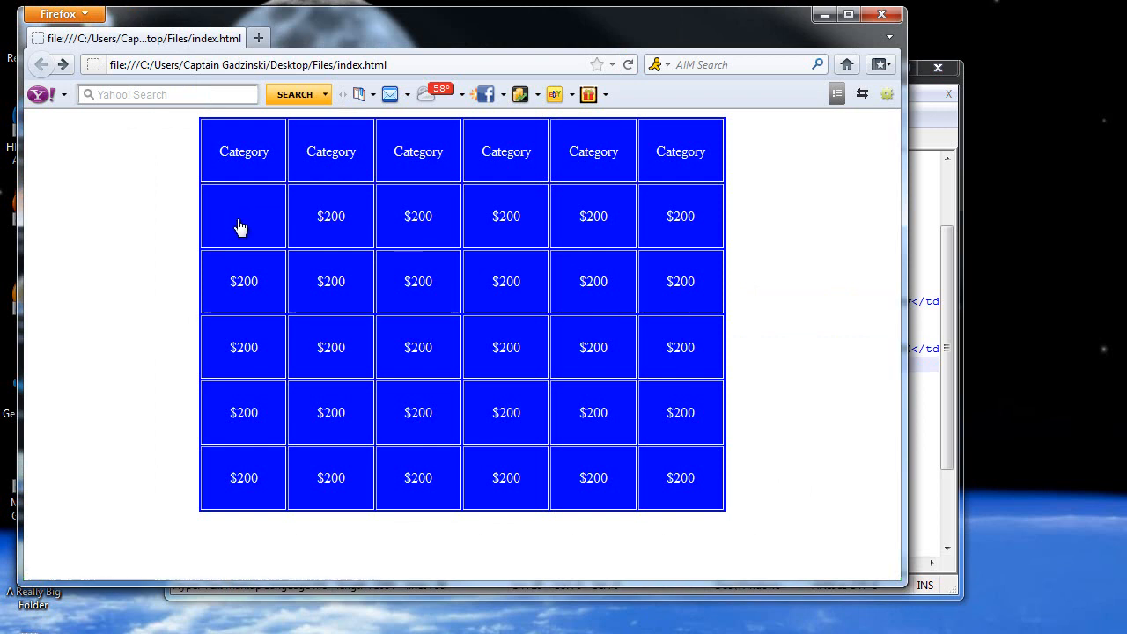
Back in index.html, select id="value" on the first link and move into the next row.
click(921, 271)
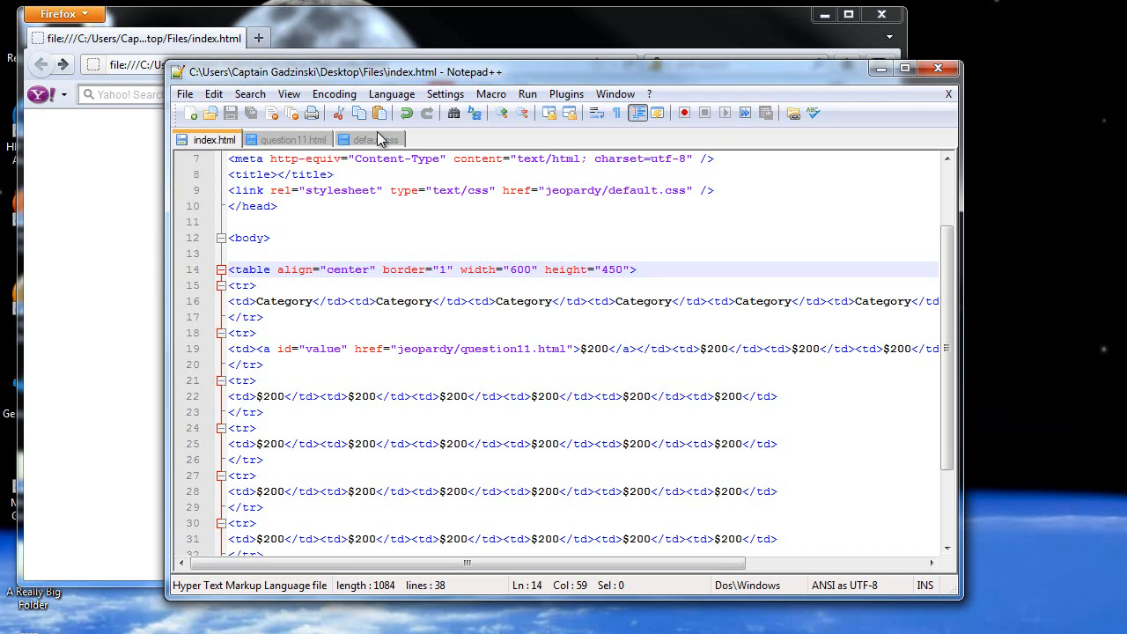
drag(278, 348, 355, 351)
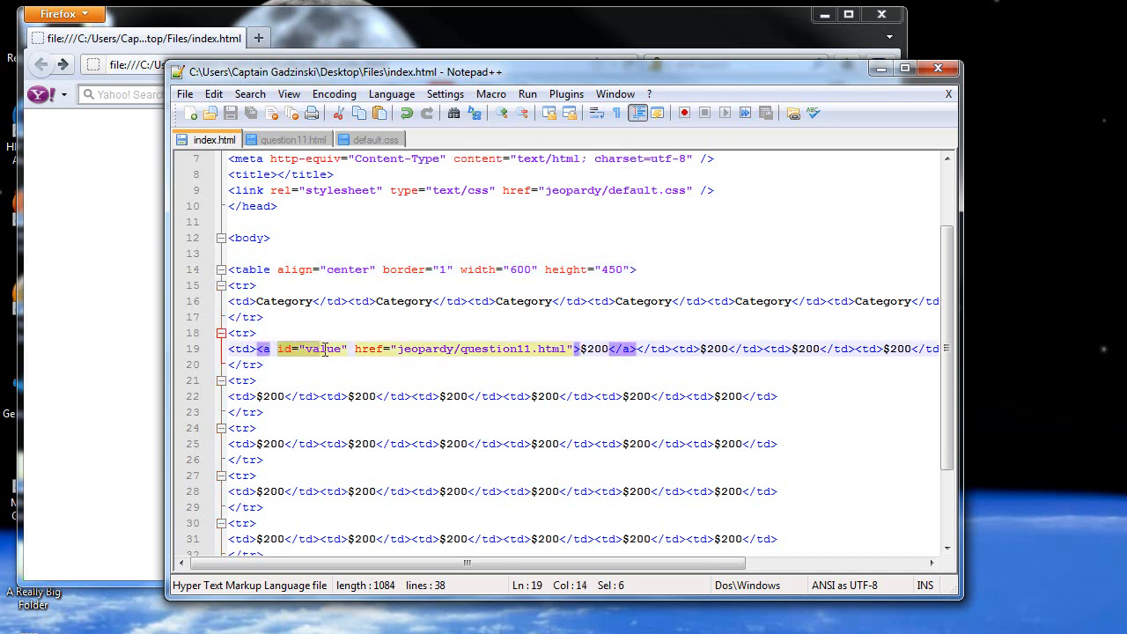
click(261, 396)
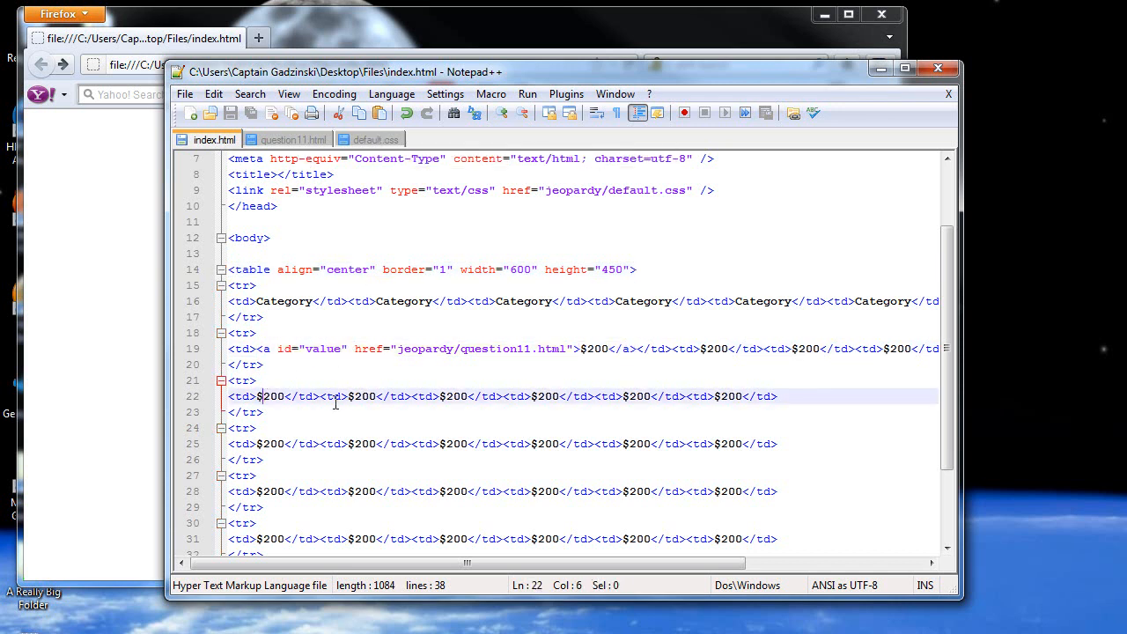
Add a #value rule with color:white below the table rule in default.css and save.
click(371, 143)
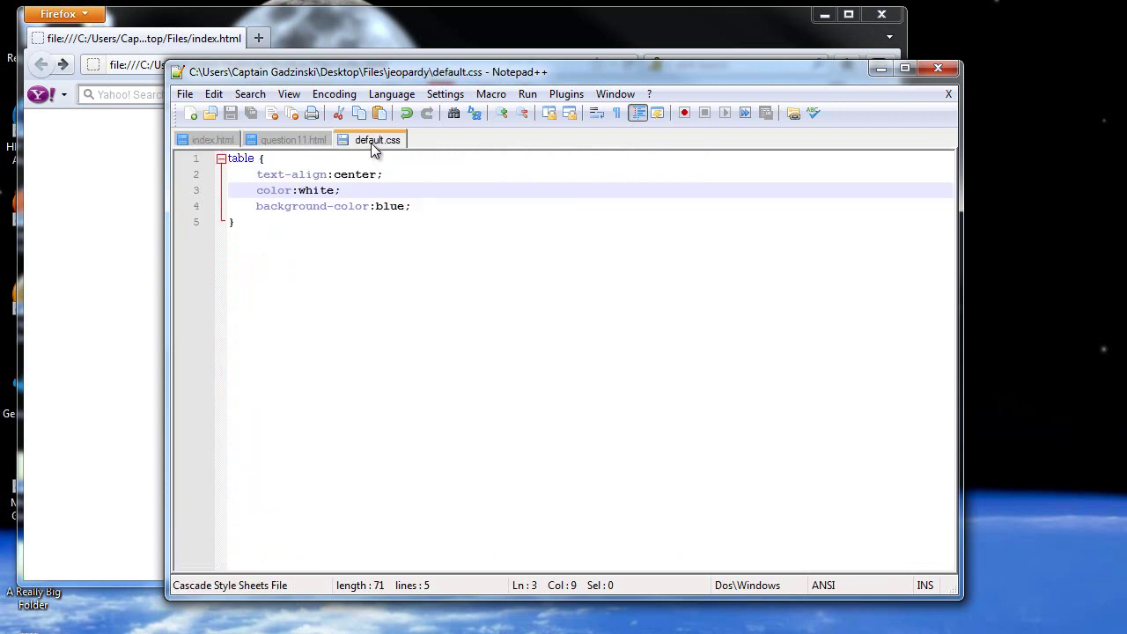
click(402, 226)
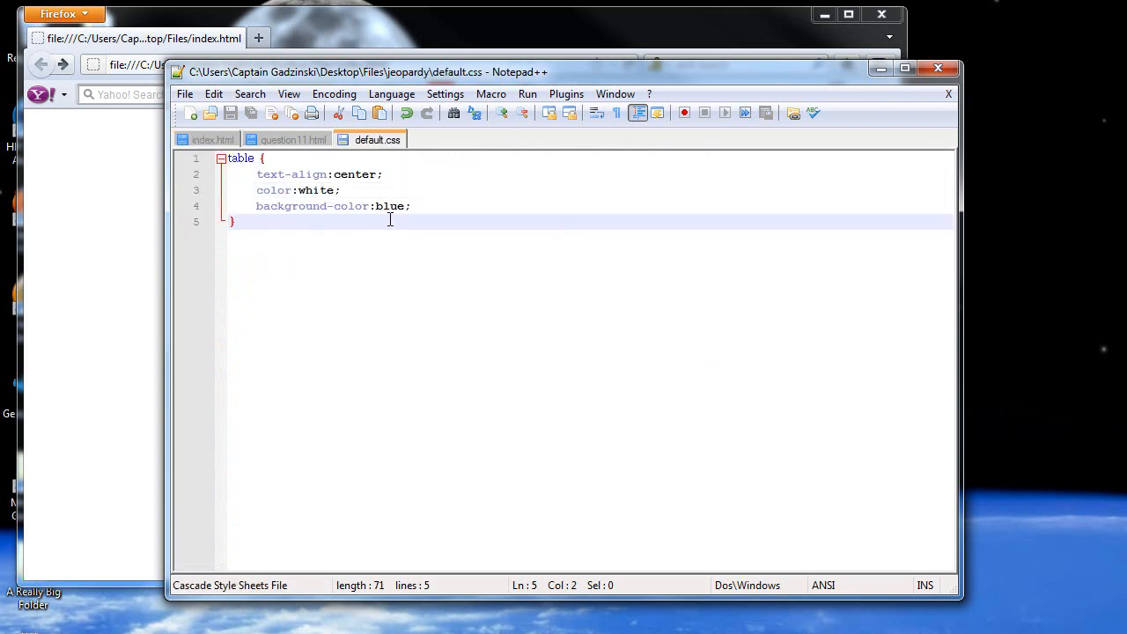
key(Return)
key(Return)
text(#v)
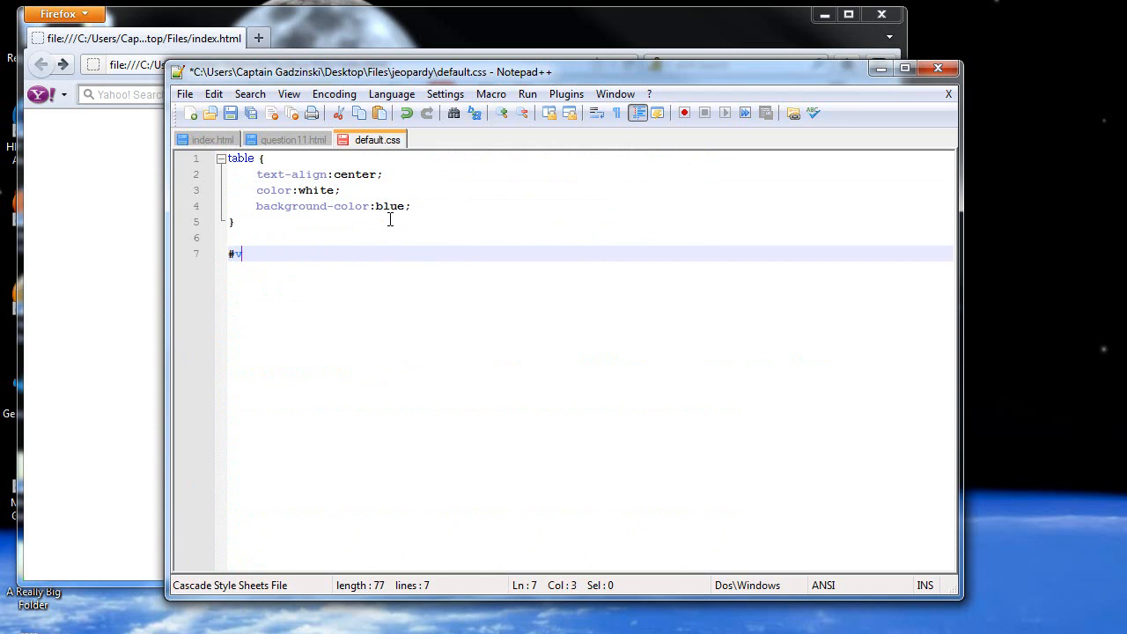
text(alue {)
key(Return)
key(Return)
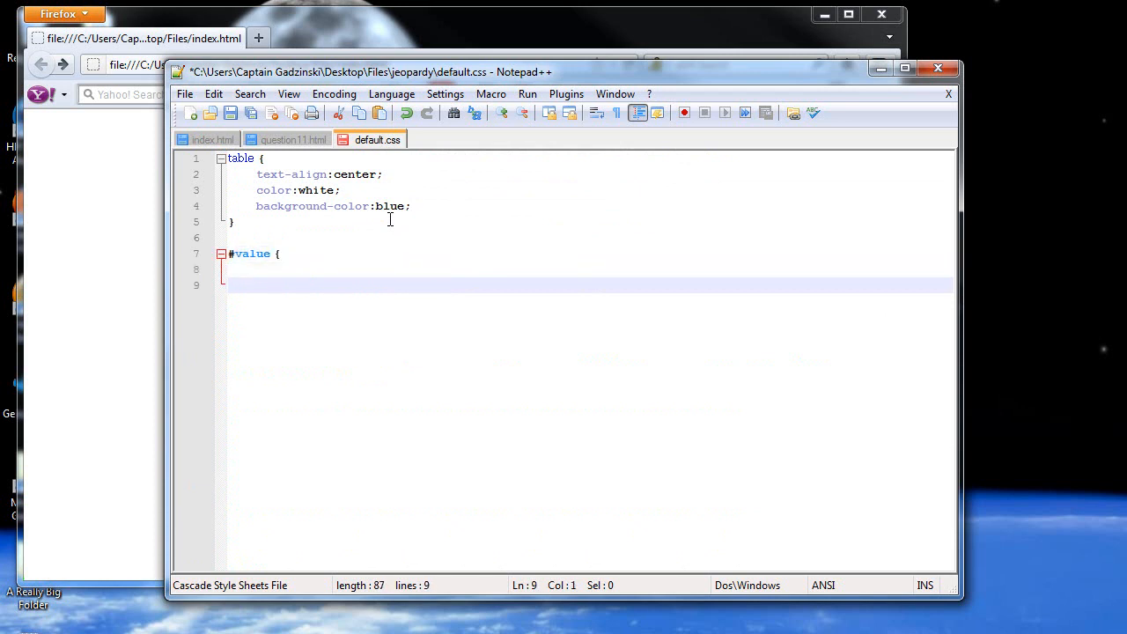
text(})
click(296, 268)
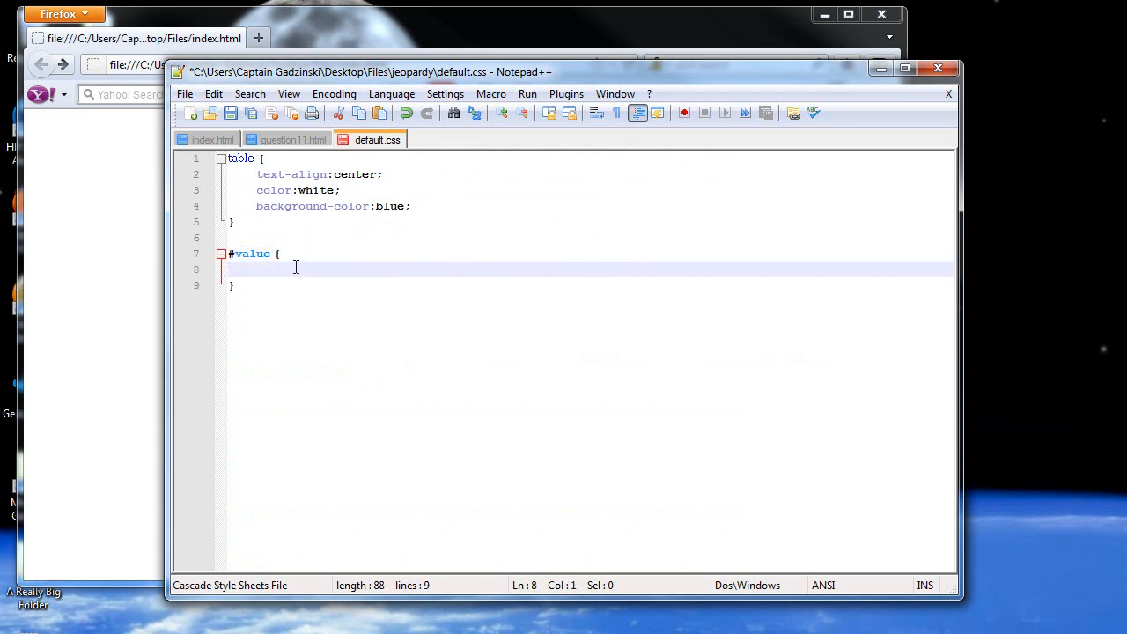
text(color)
text(:whit)
text(e;)
key(Return)
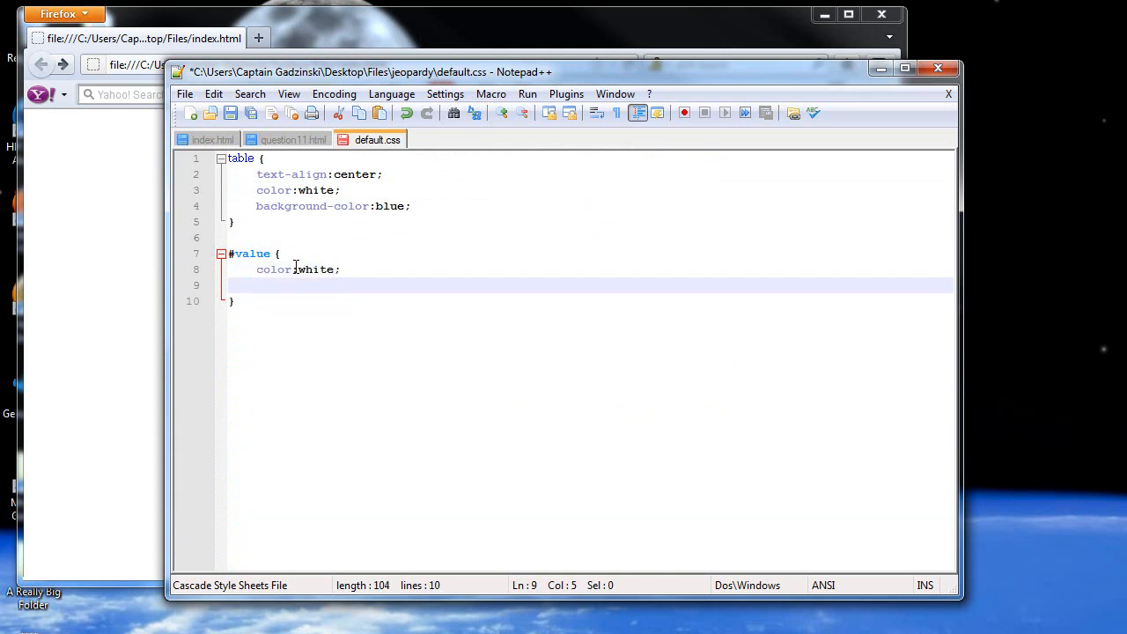
drag(317, 76, 335, 75)
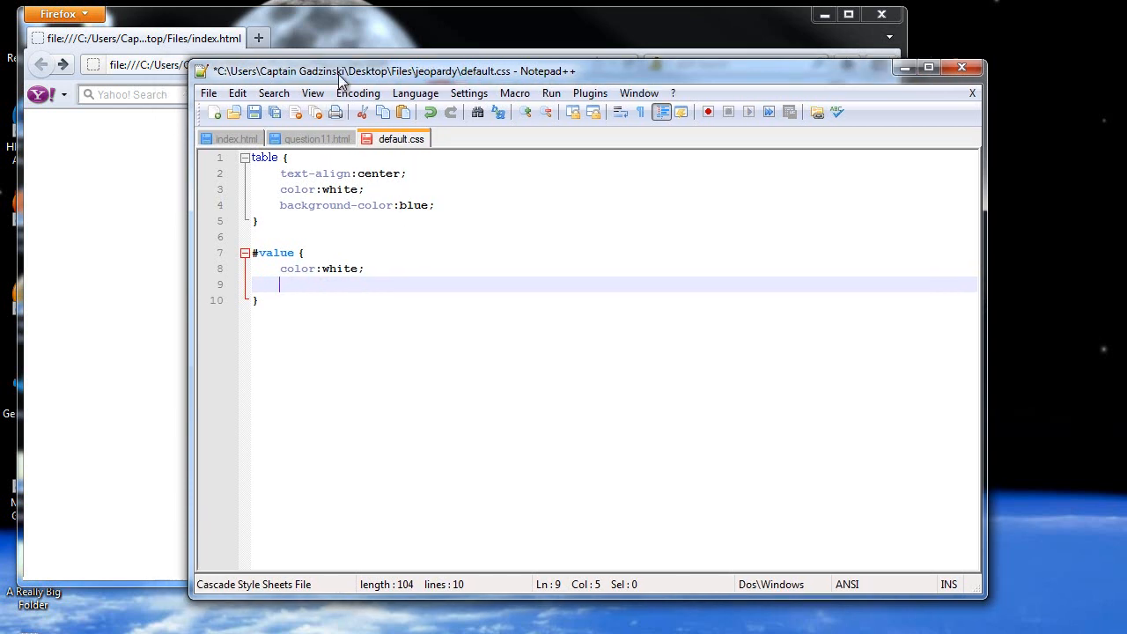
key(BackSpace)
key(BackSpace)
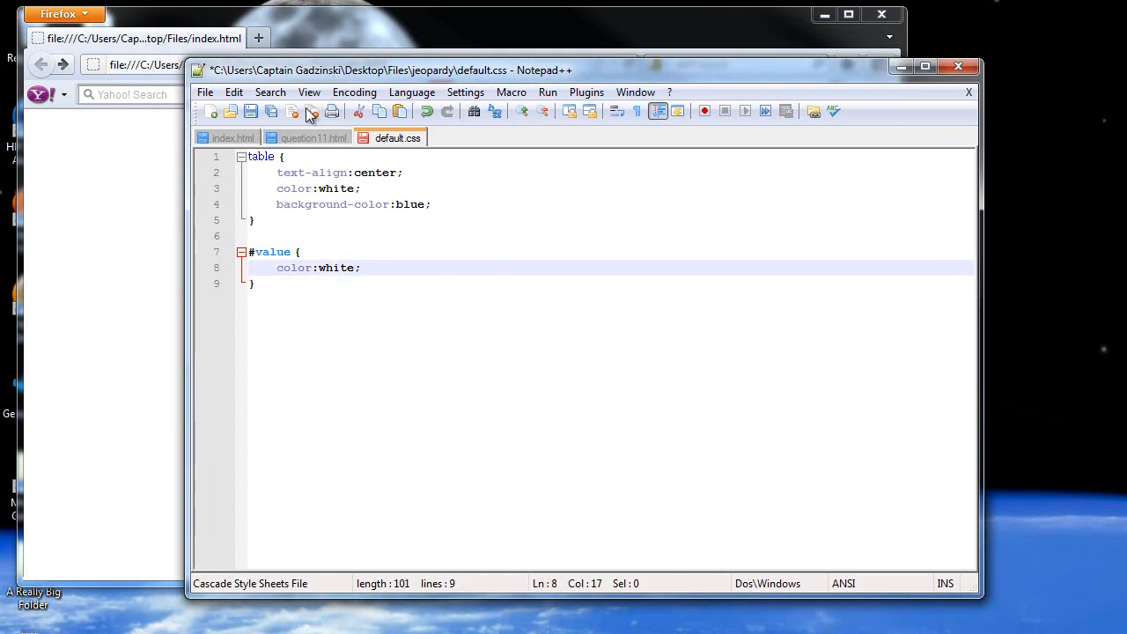
click(251, 111)
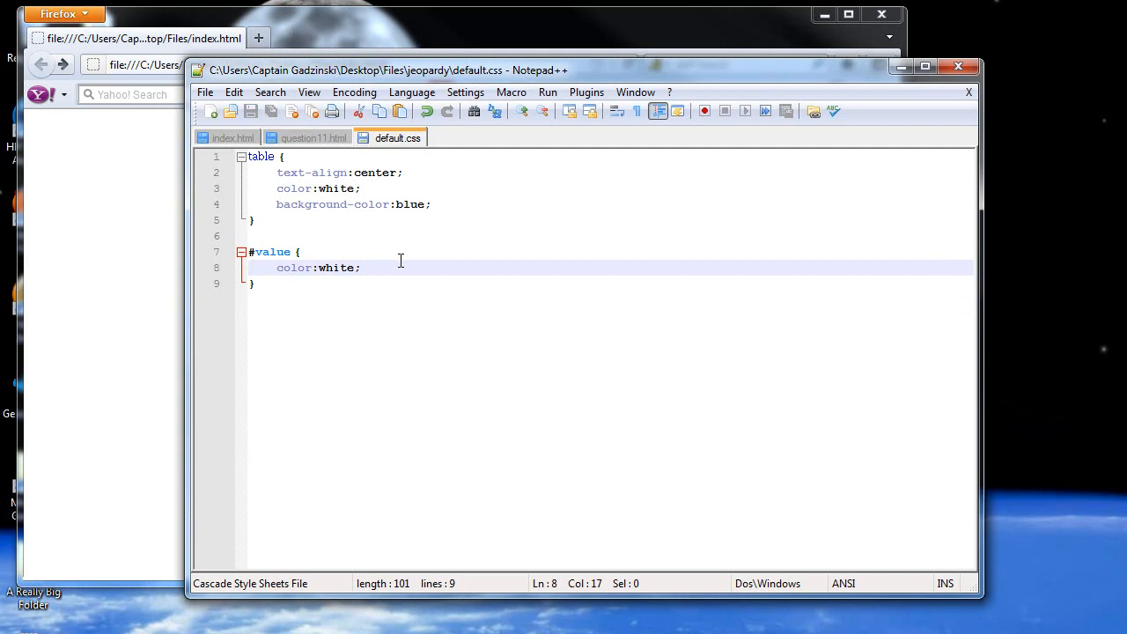
Add text-decoration:none to the #value rule, save, and reload the board to apply it.
key(Return)
text(text-dec)
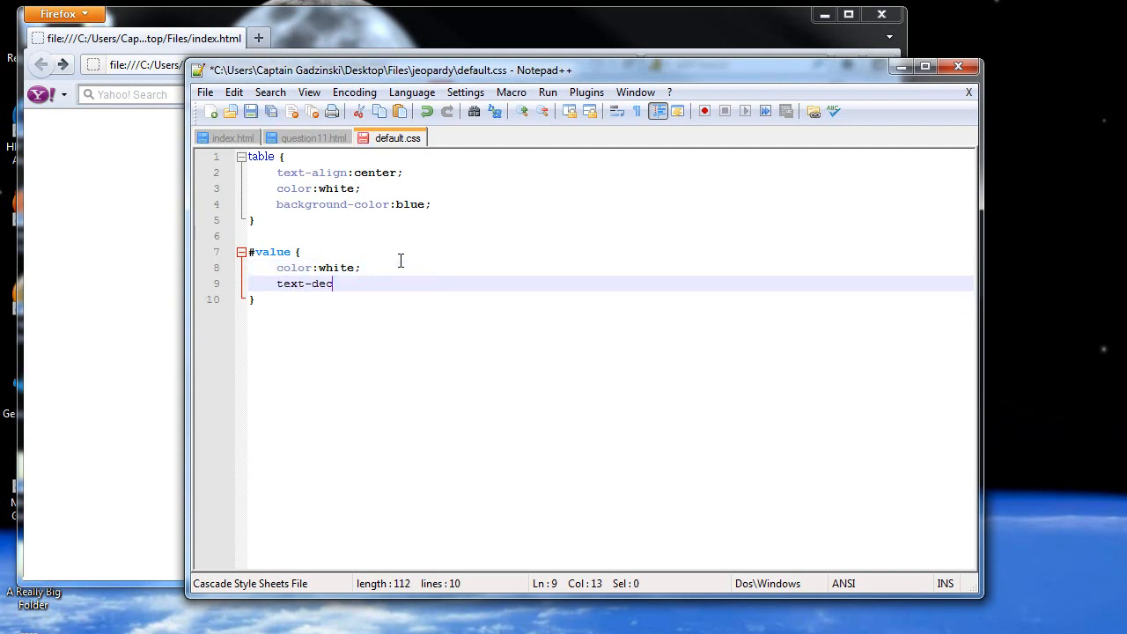
text(oration:no)
text(ne;)
click(250, 112)
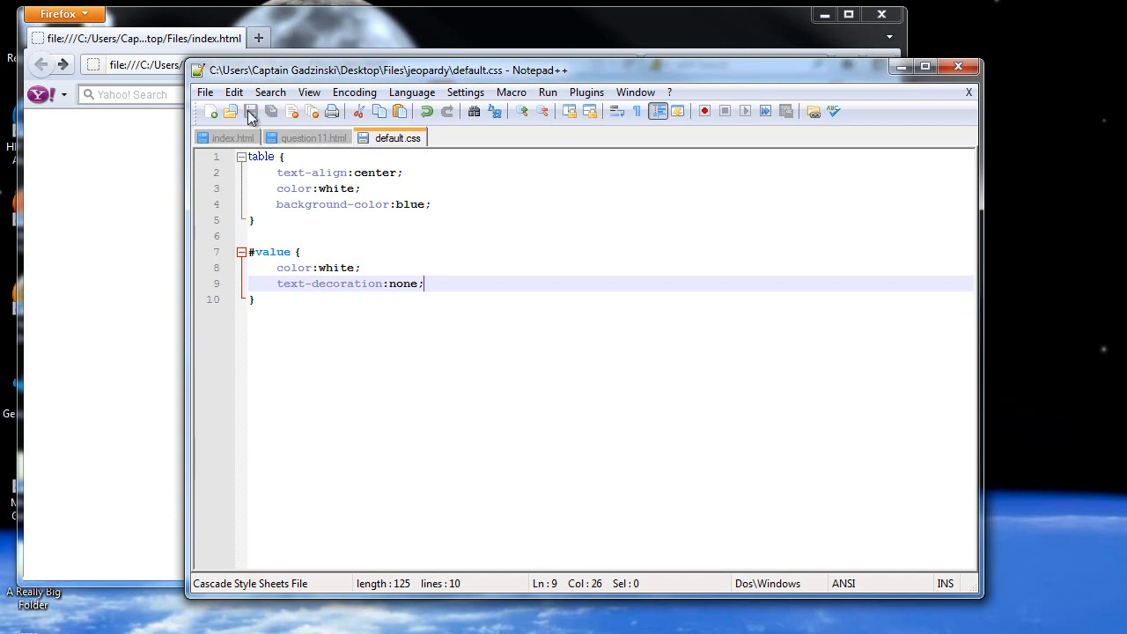
click(392, 268)
click(151, 278)
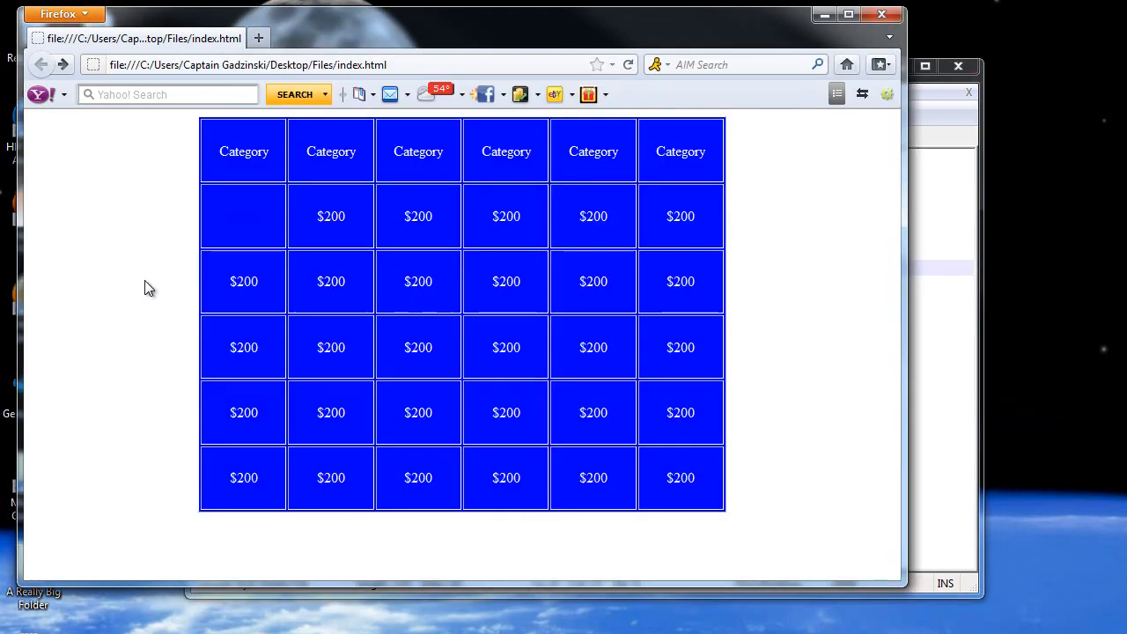
key(F5)
Add a #value:hover rule with color:yellow and font-weight:bold to default.css and save with Ctrl+S.
click(941, 349)
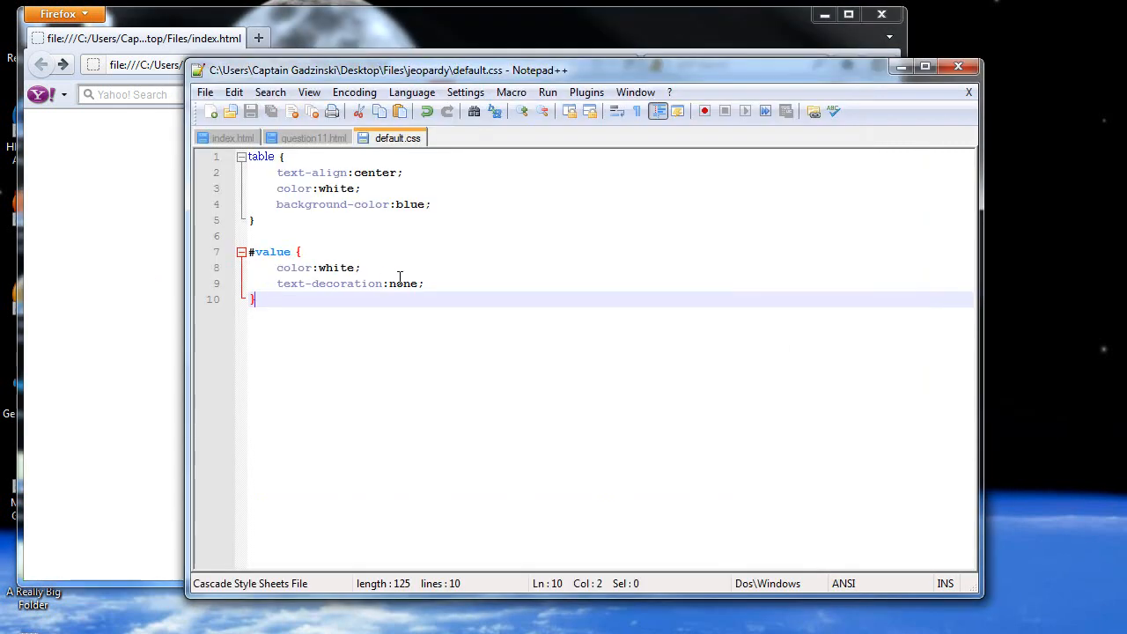
key(Return)
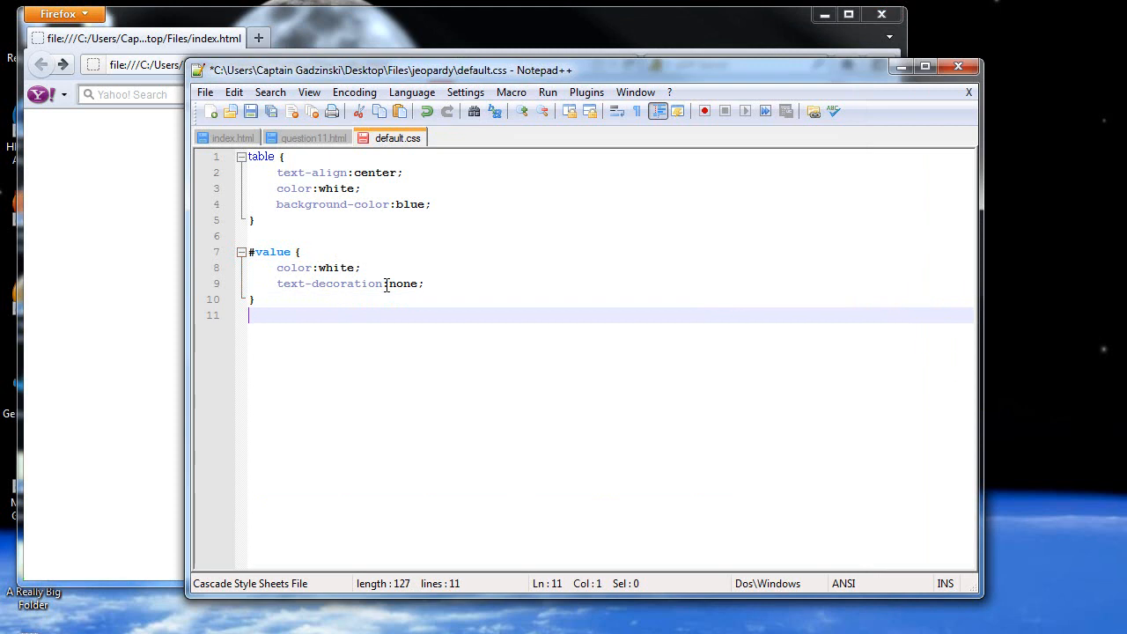
key(Return)
text(#value)
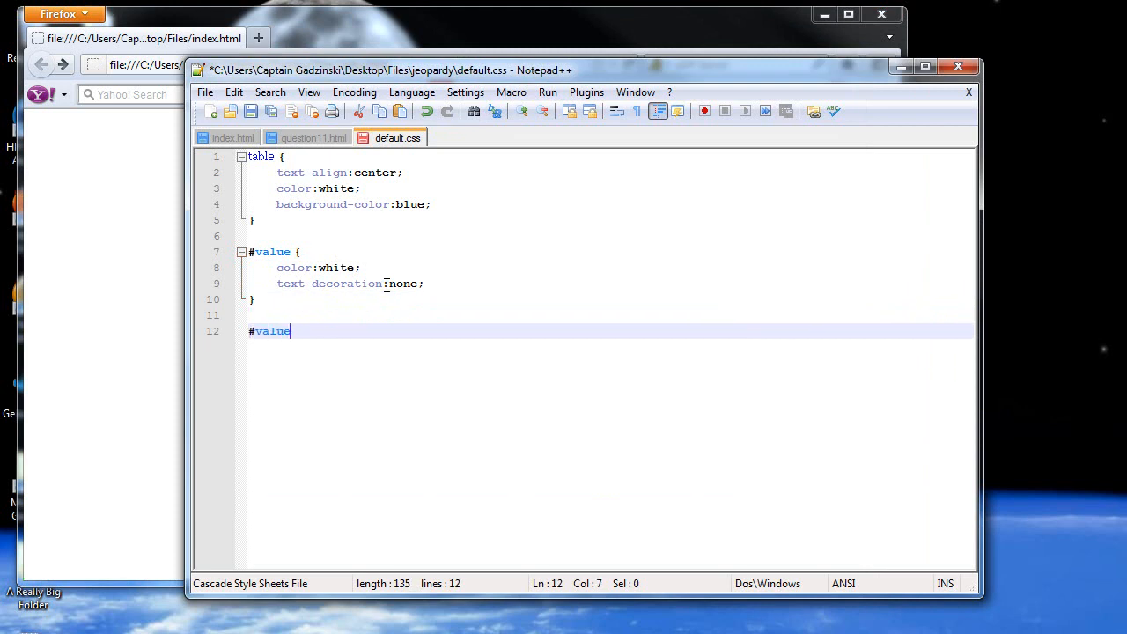
text(:hover)
text( {)
key(Return)
key(Return)
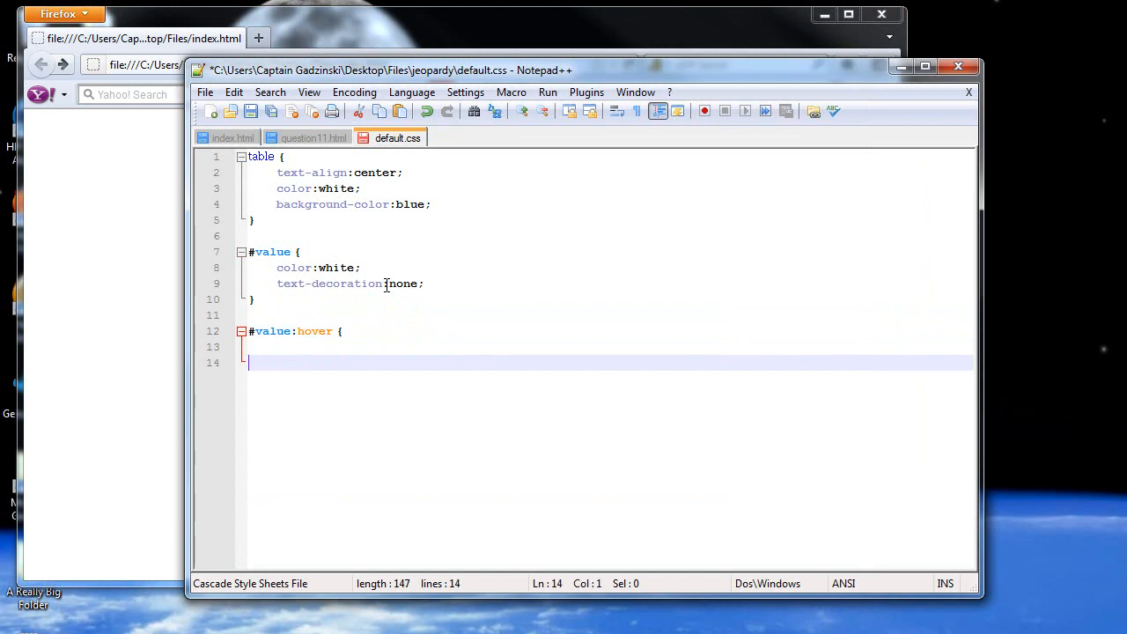
text(})
click(358, 344)
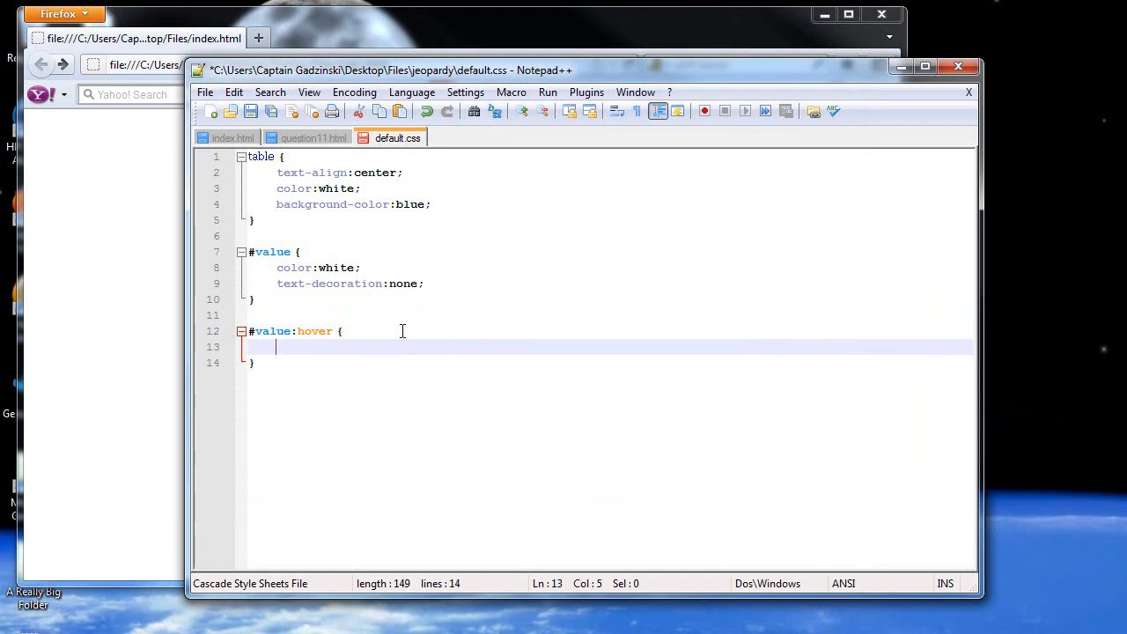
text(co)
text(lor:y)
text(ellow;)
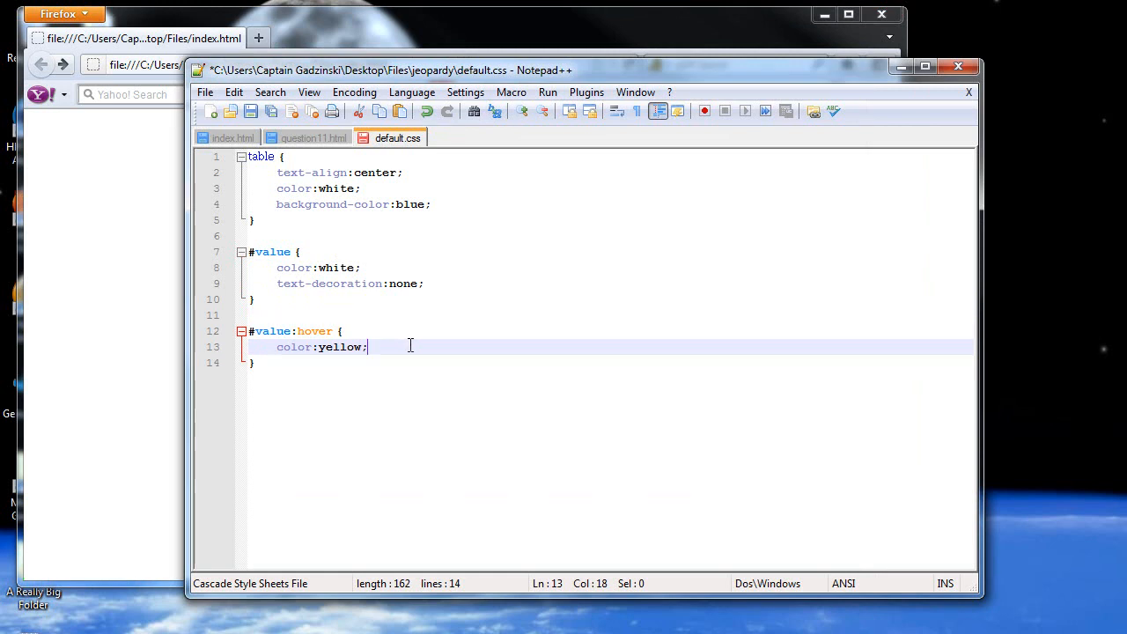
key(Return)
text(fon)
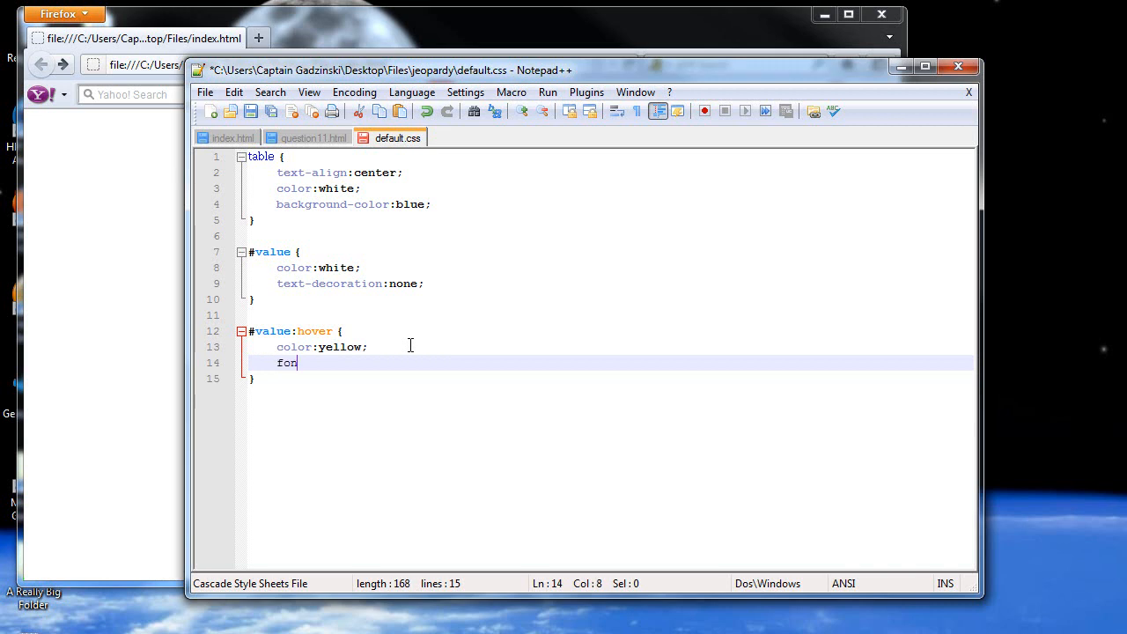
text(t-weight:)
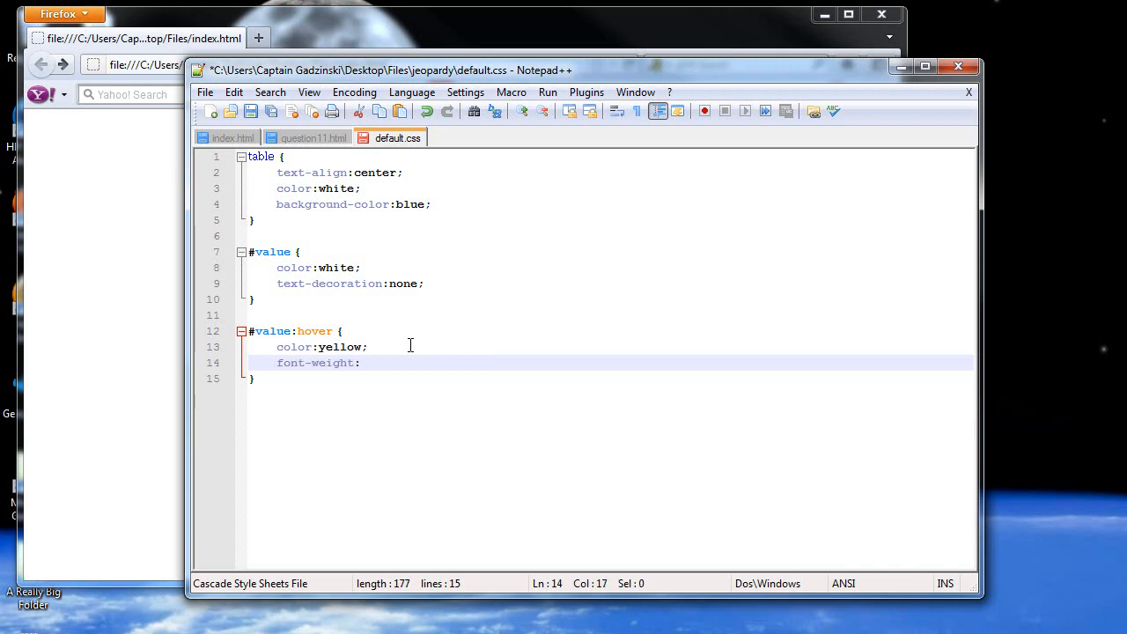
text(bold;)
key(ctrl+s)
click(114, 305)
Reload the board, follow the first $200 link to question11.html, and go Back to the board.
key(F5)
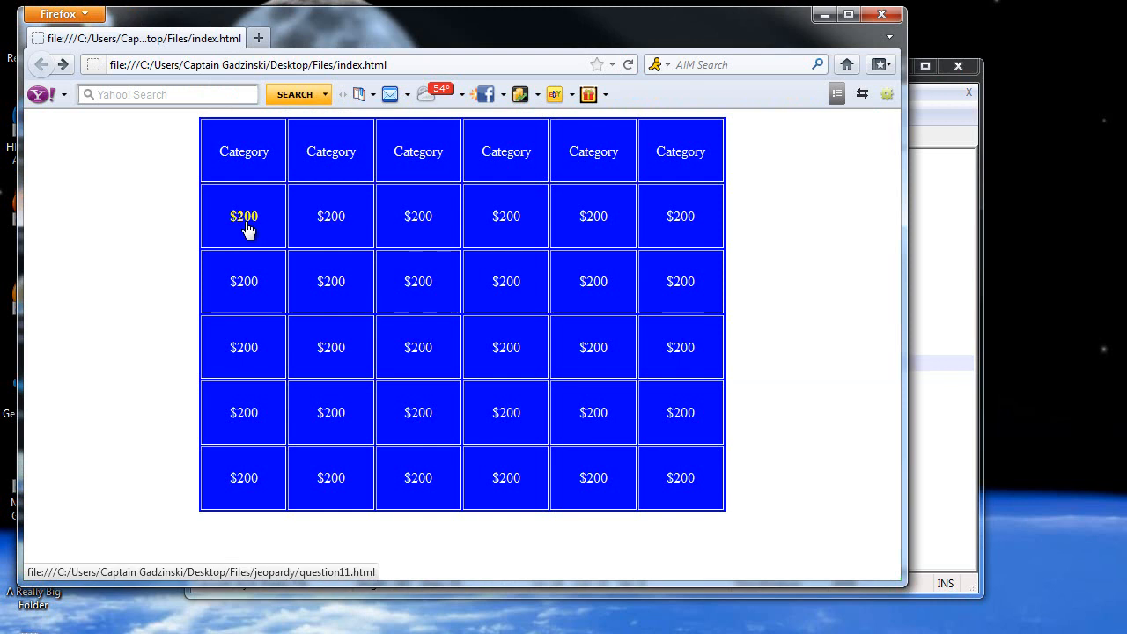
click(254, 220)
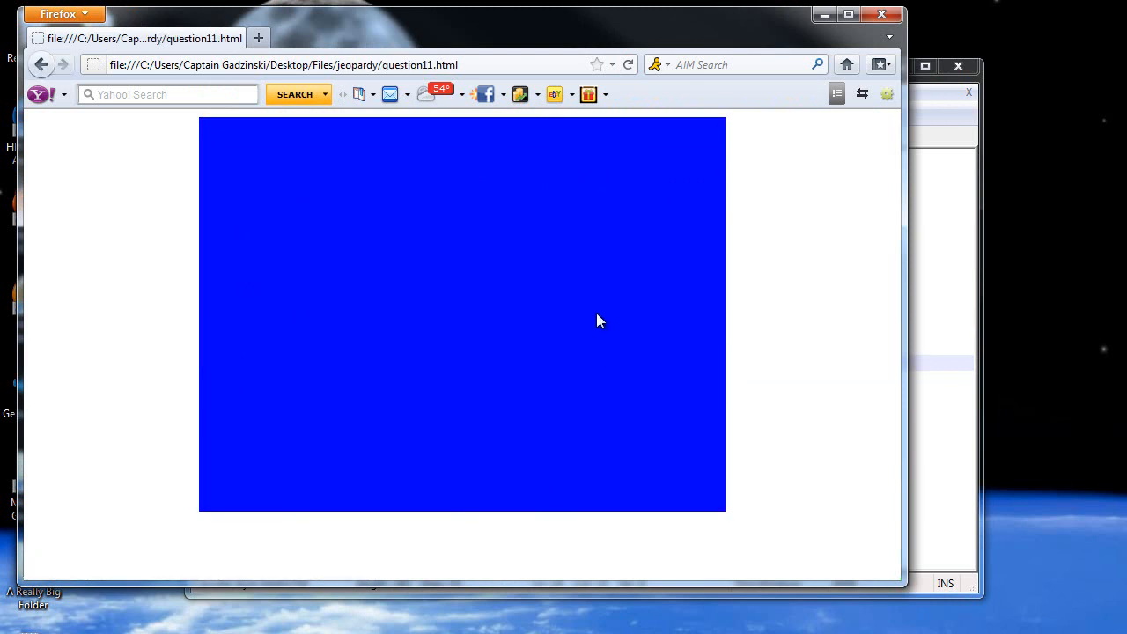
click(41, 64)
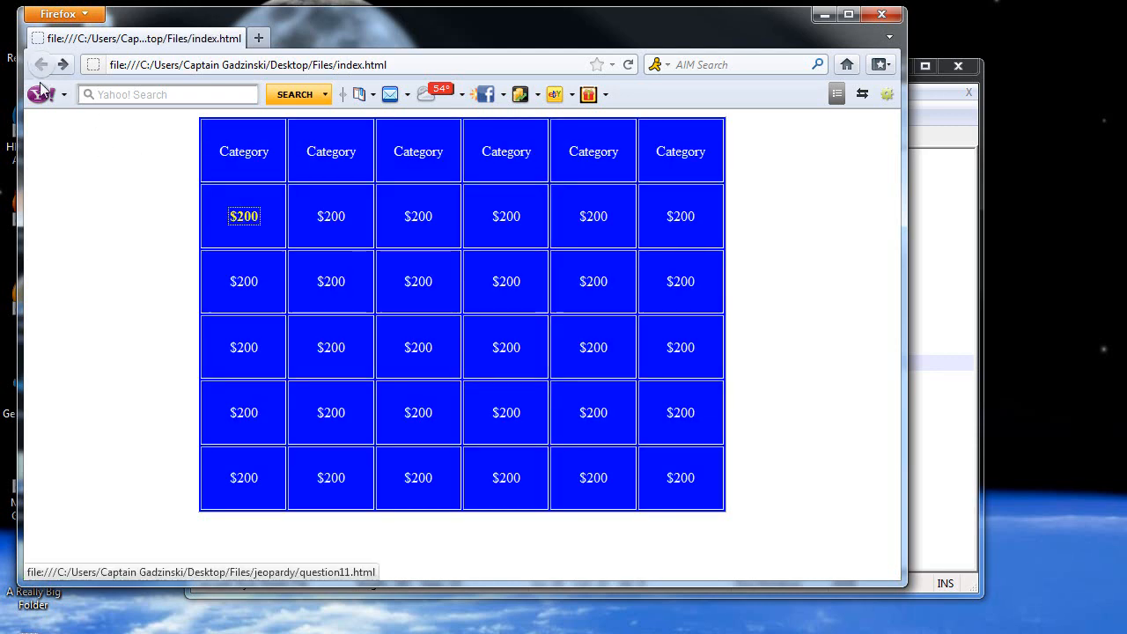
Add a <tr> row with a <td> cell inside question11.html's table.
click(945, 333)
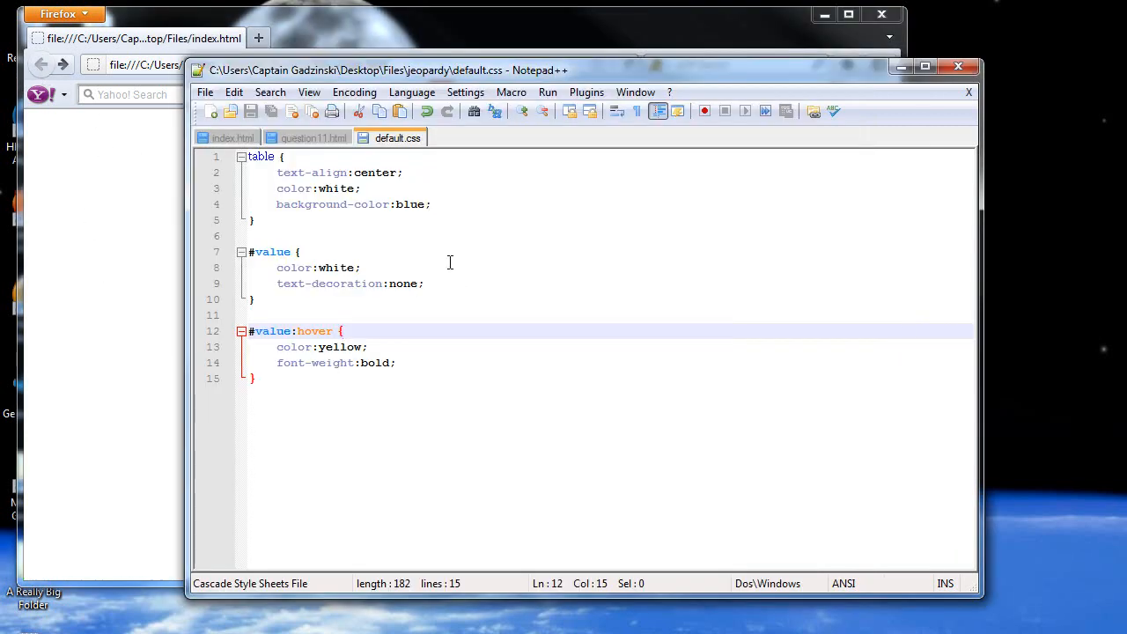
click(290, 139)
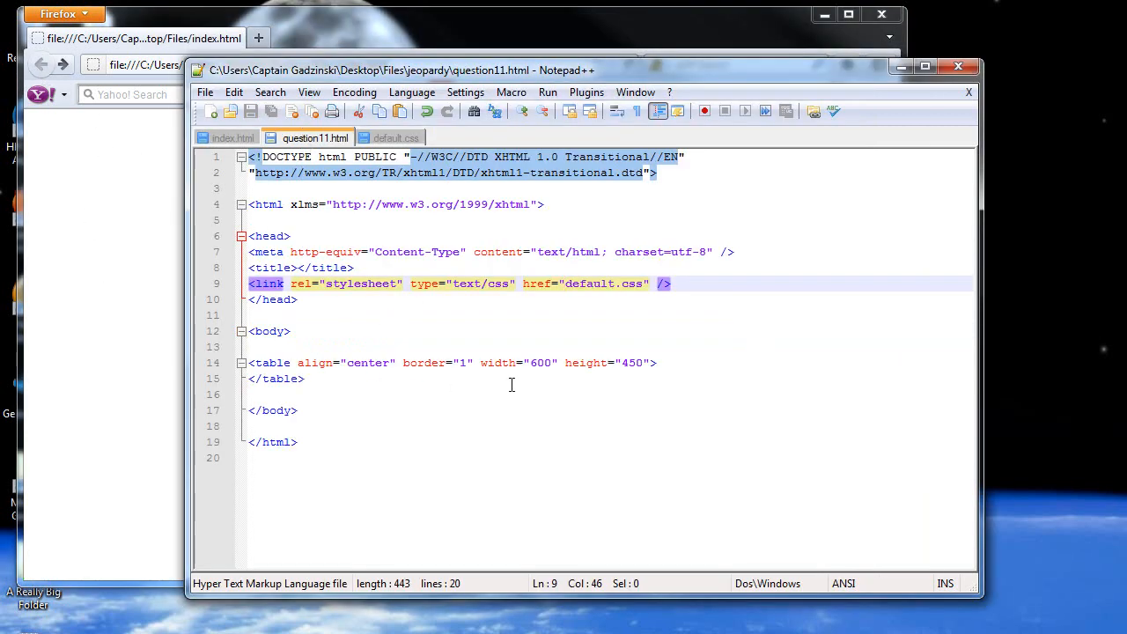
click(669, 364)
key(Return)
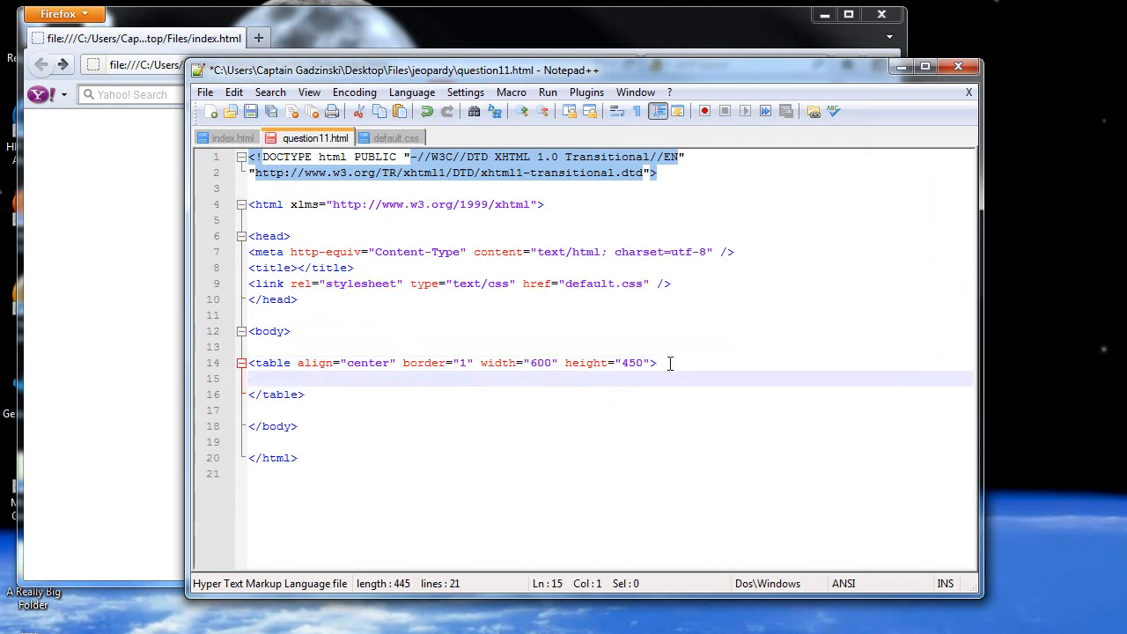
text(<tr>)
key(Return)
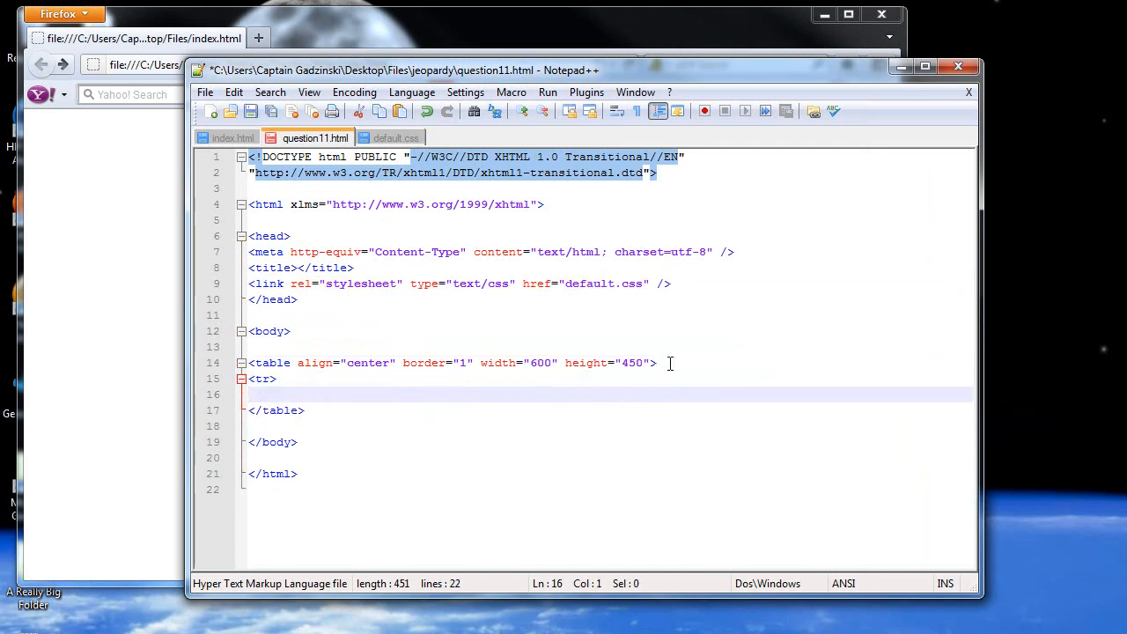
text(</tr>)
key(Up)
key(Return)
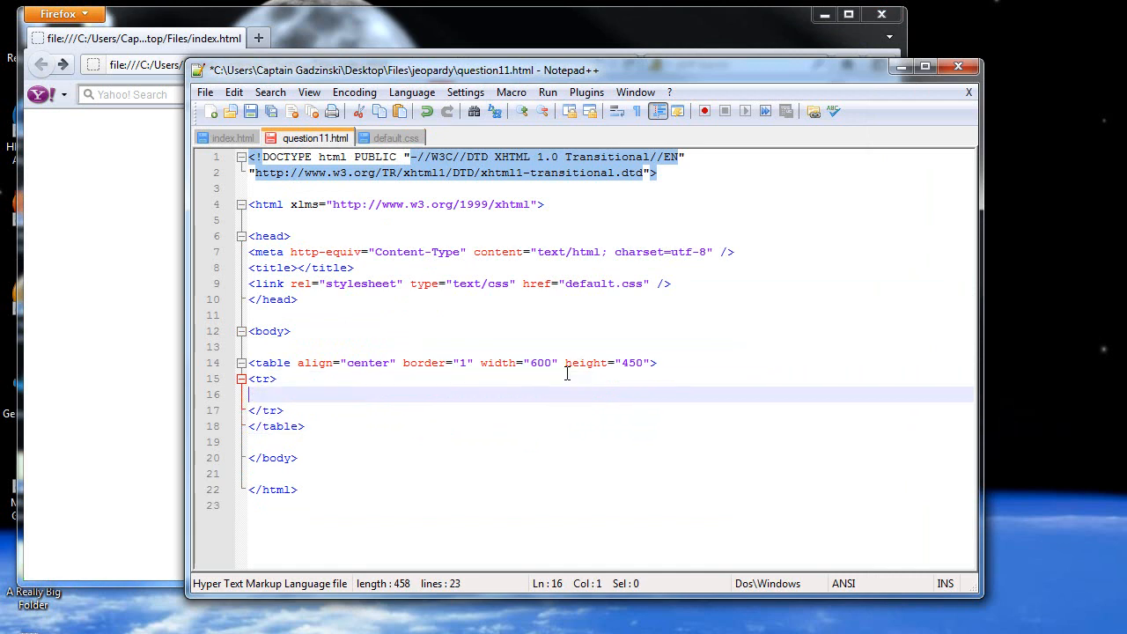
text(<td></td)
text(>)
Type 'What is my birthplace?' in the cell, save question11.html, and return to Firefox.
click(275, 395)
text(What is )
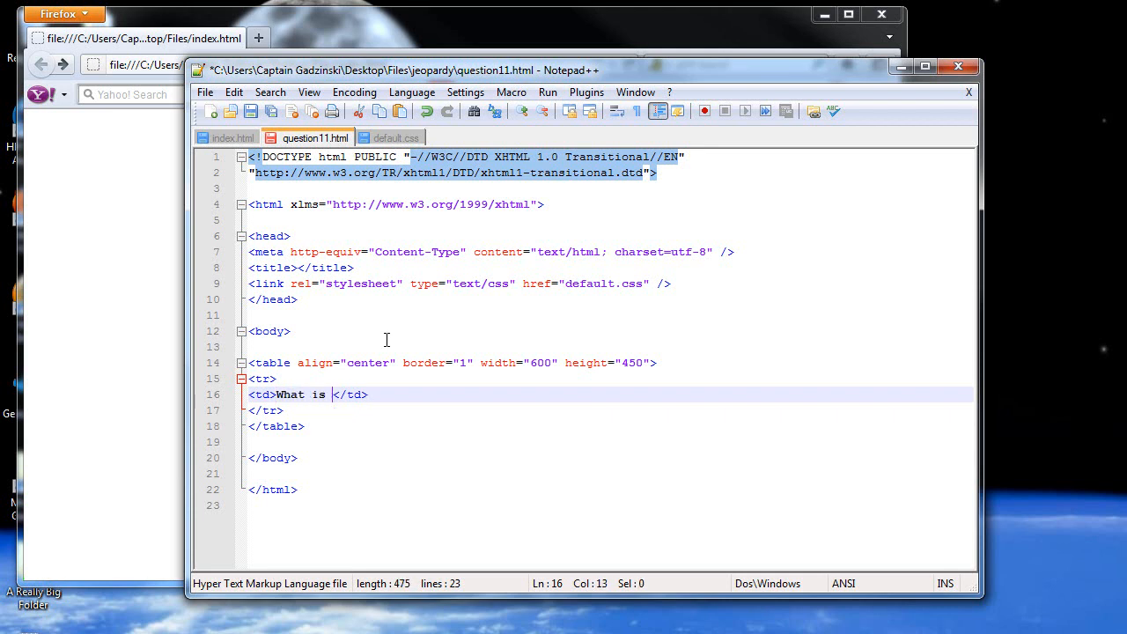
text(my birth)
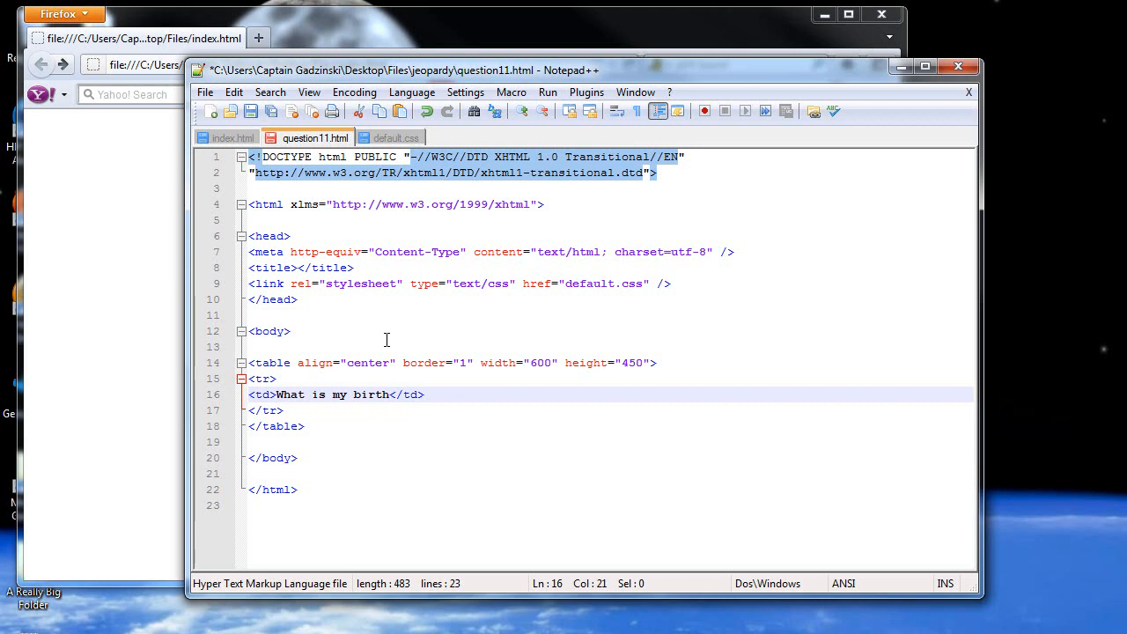
text(place?)
click(250, 111)
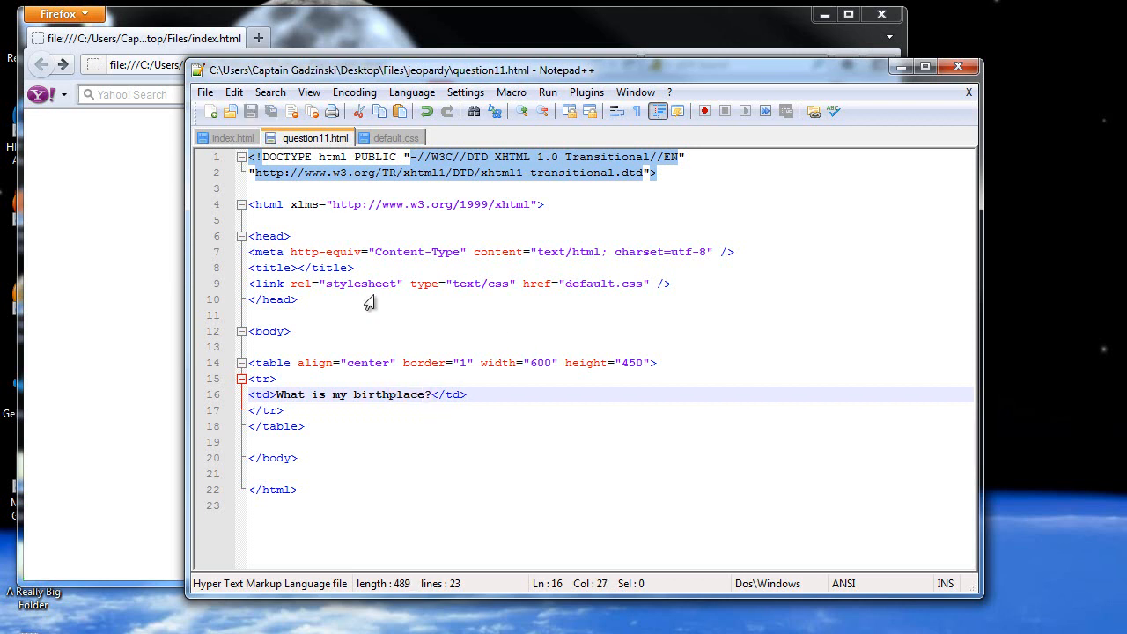
click(90, 256)
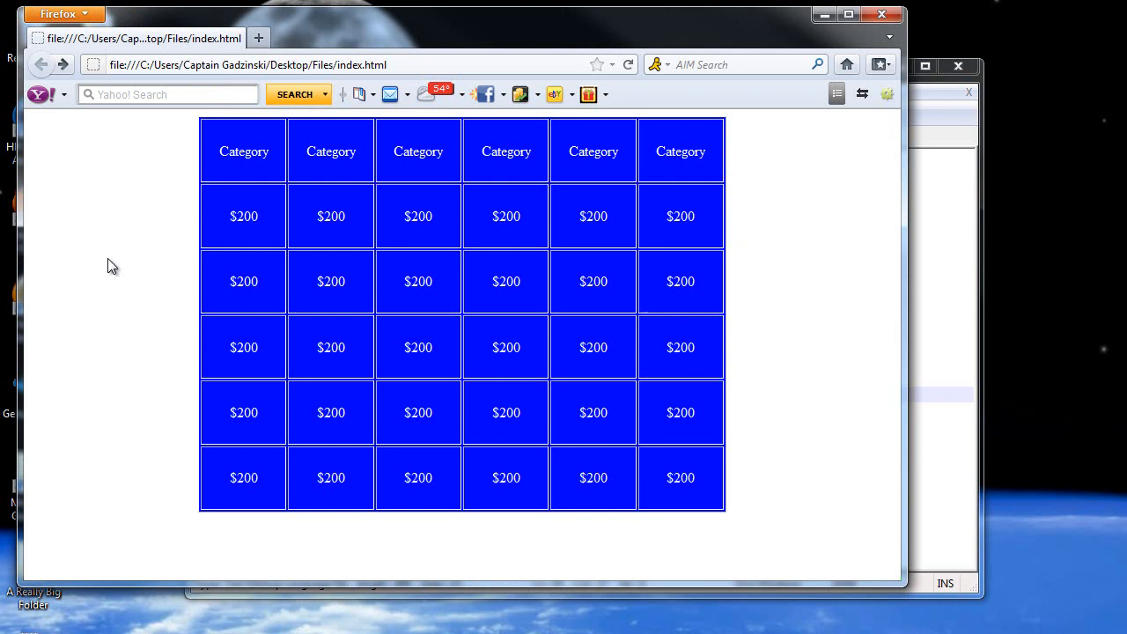
Follow the first $200 link on the board to the question page.
click(242, 220)
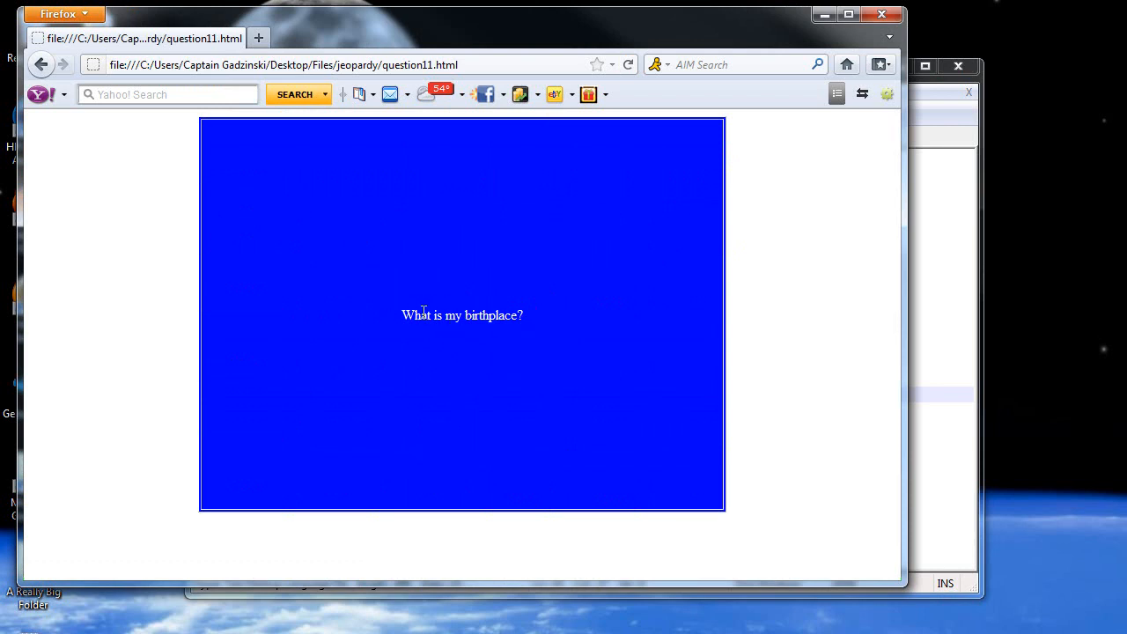
Review default.css, question11.html's table alignment and the index.html board code in the editor.
click(942, 264)
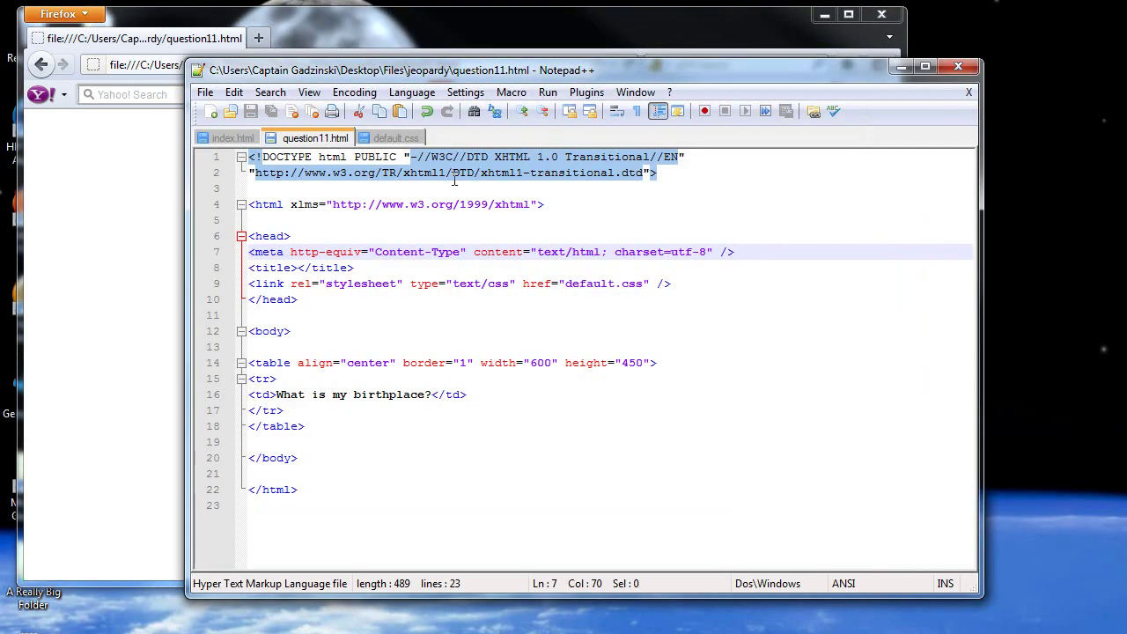
click(414, 141)
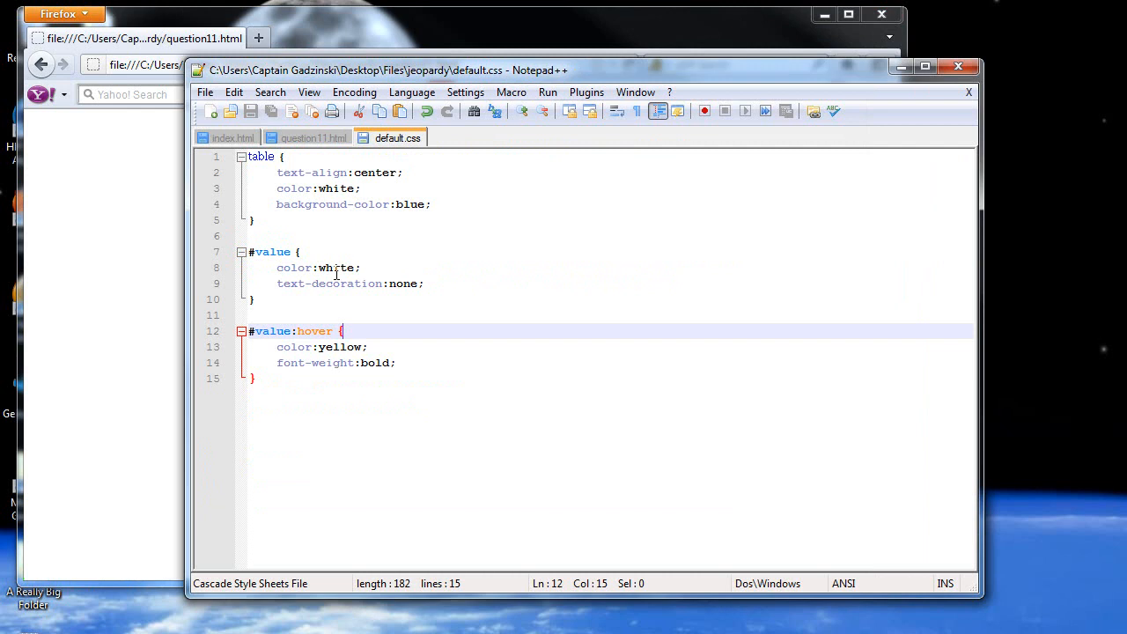
click(322, 139)
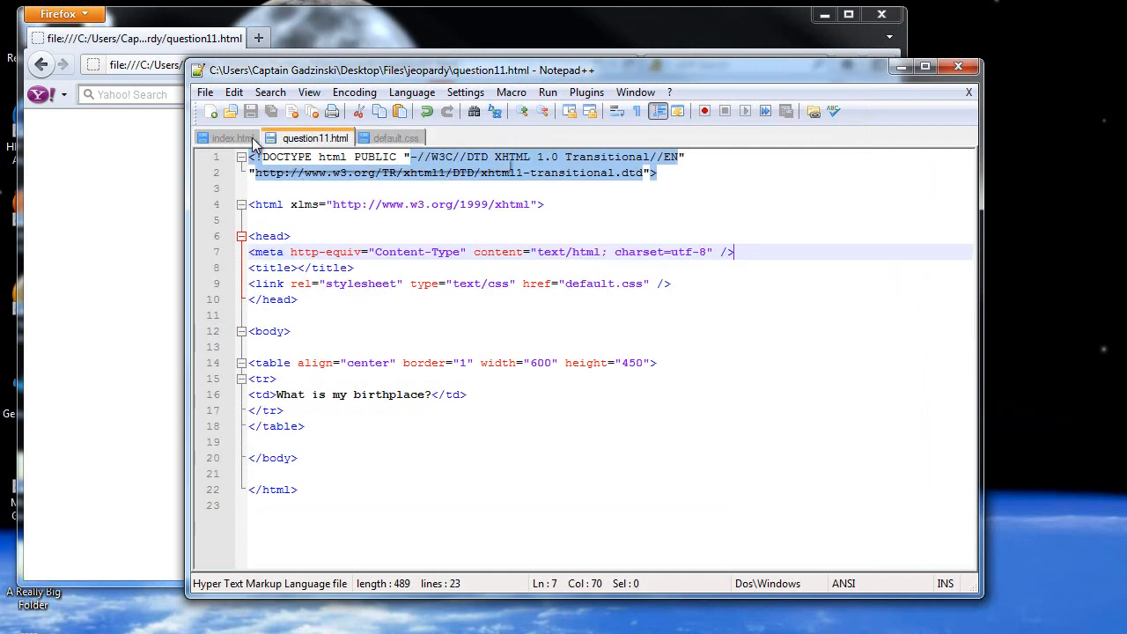
double_click(314, 362)
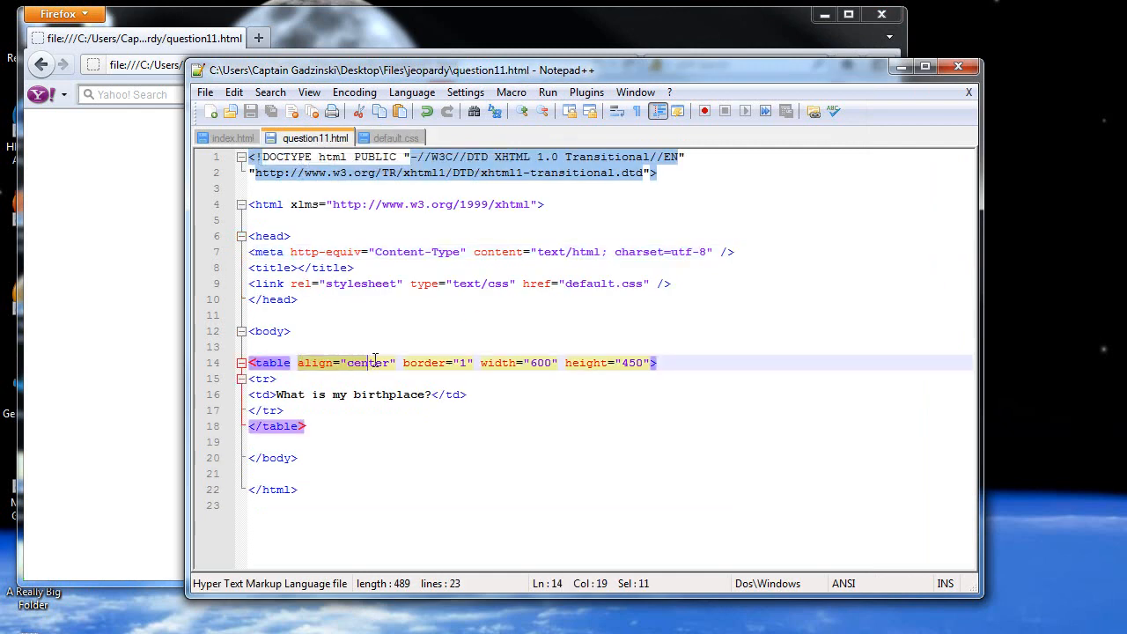
click(396, 363)
click(235, 138)
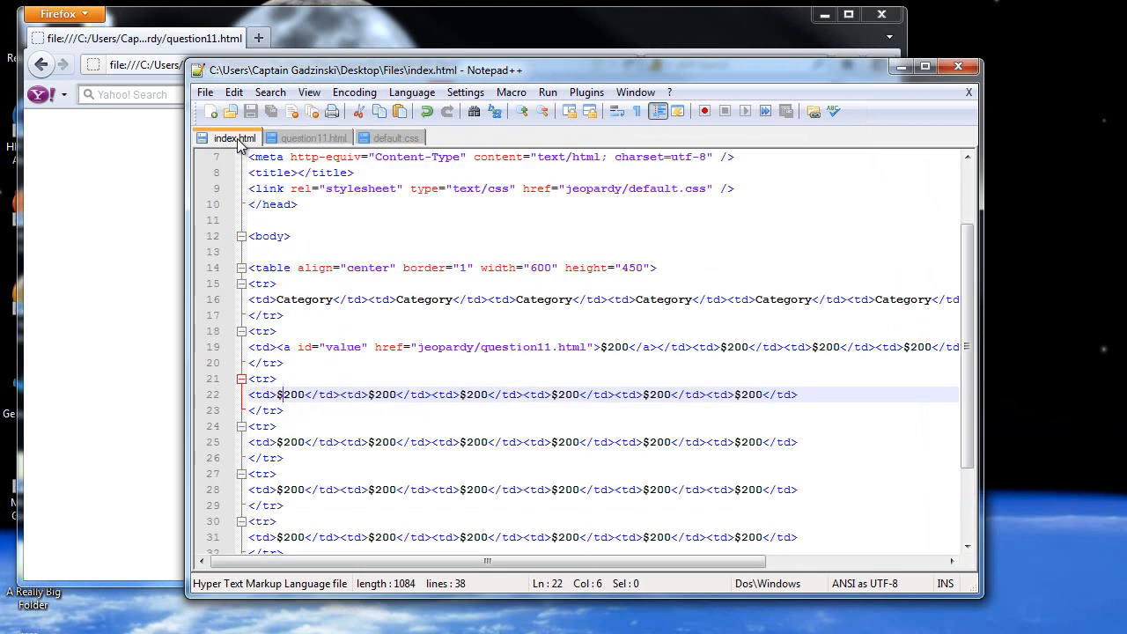
Move the editor aside and inspect the table rule's text-align declaration in default.css.
drag(379, 77, 753, 72)
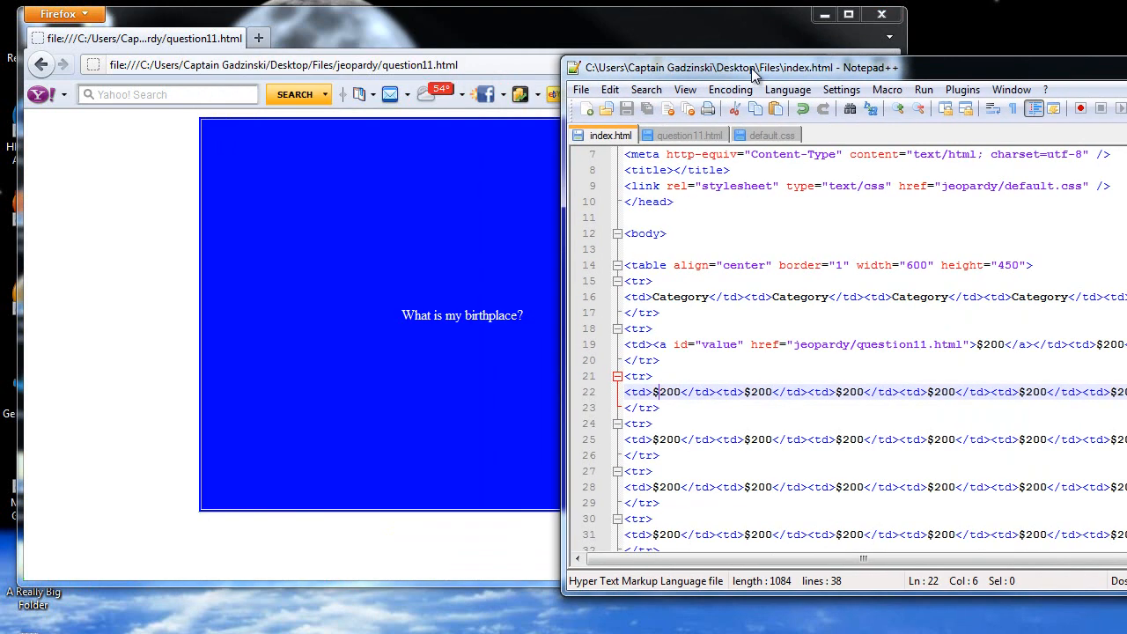
click(755, 141)
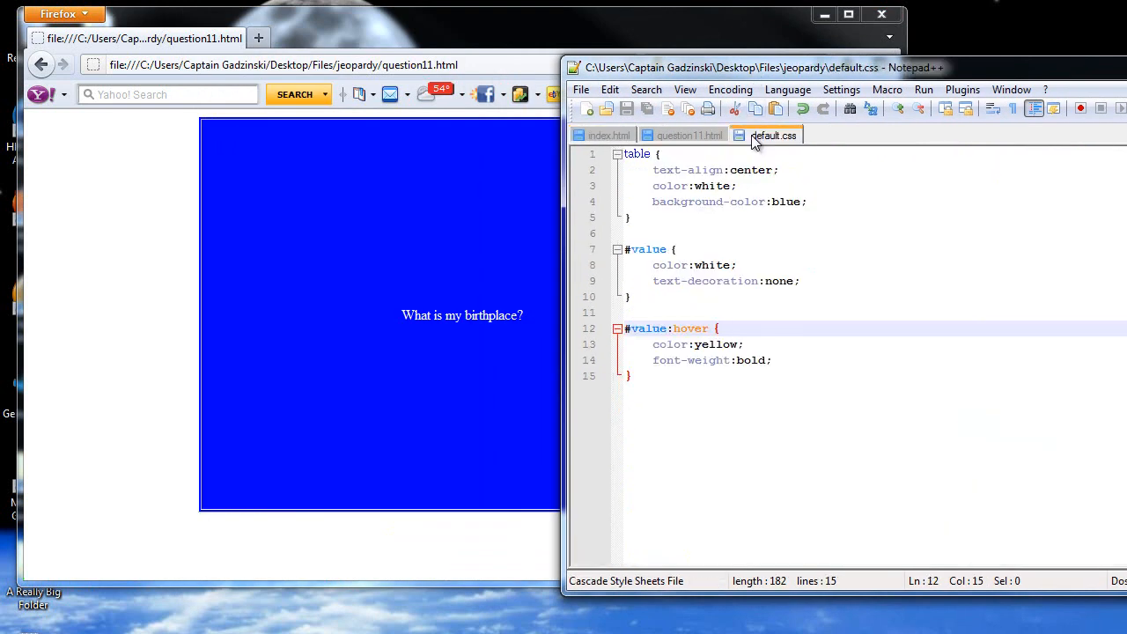
drag(654, 170, 779, 170)
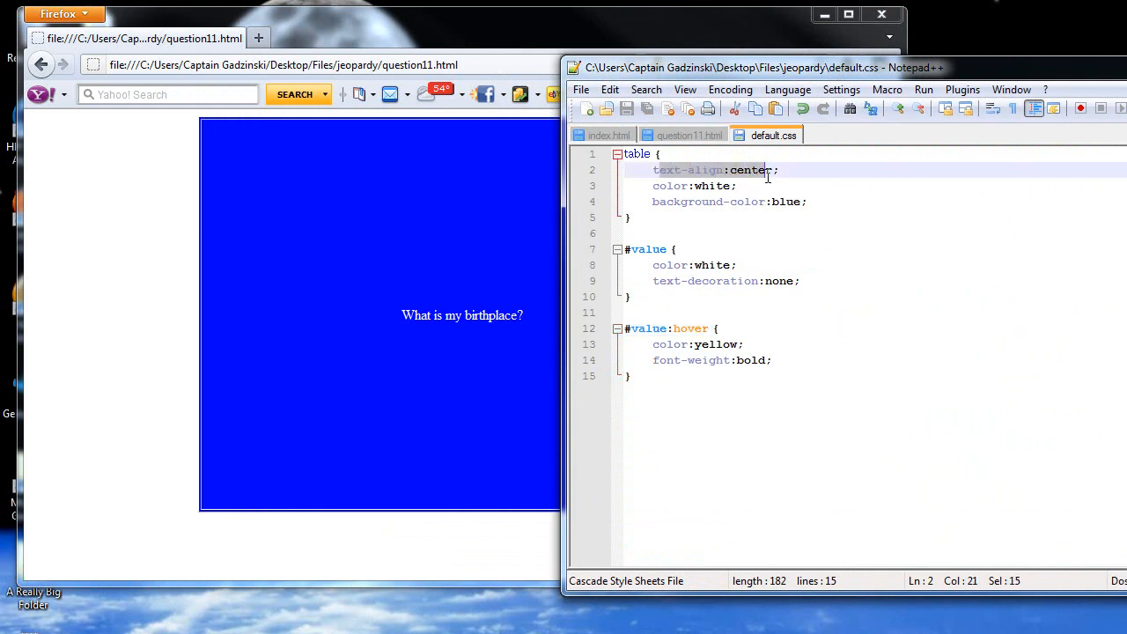
click(734, 186)
click(607, 134)
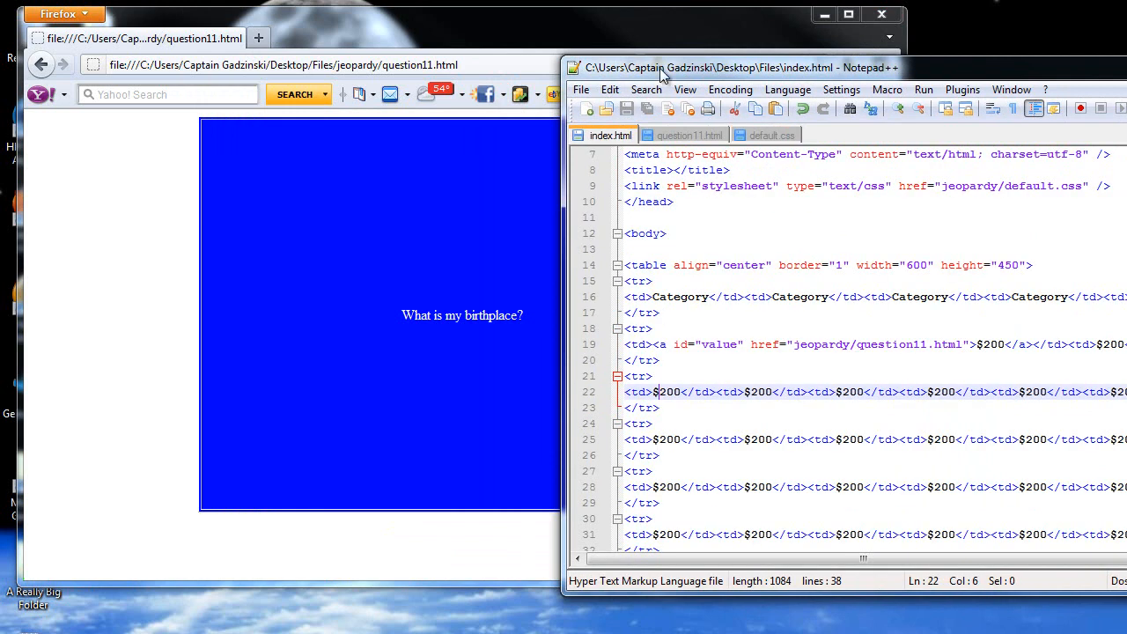
Reposition the editor window back over the Firefox question page.
drag(665, 70, 800, 78)
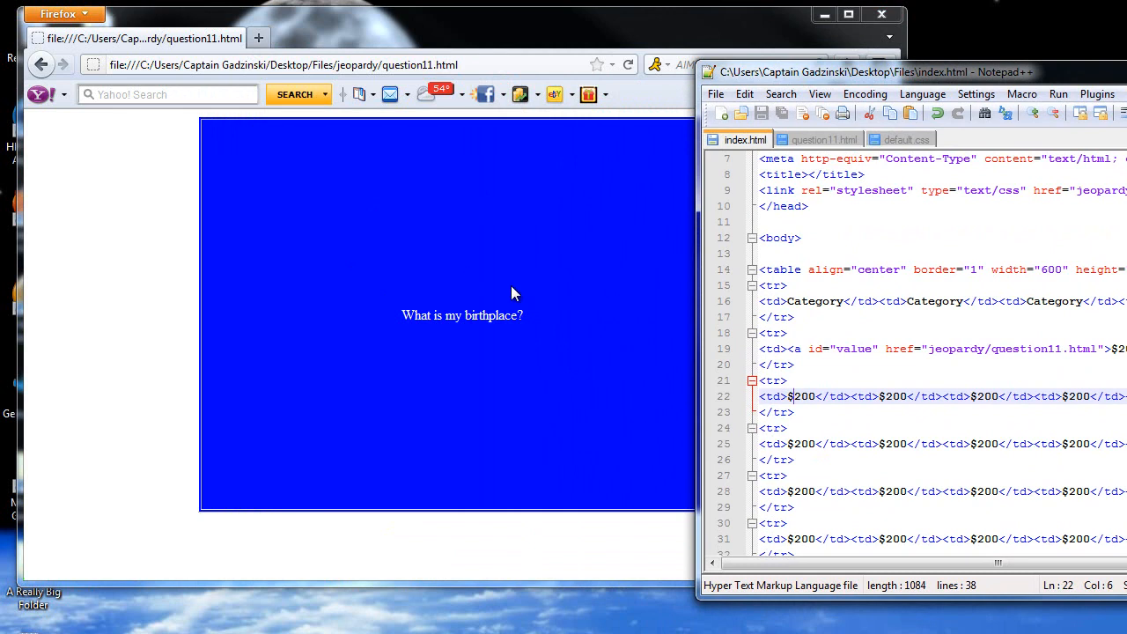
mouse_move(918, 80)
mouse_down()
mouse_move(643, 91)
mouse_move(740, 37)
mouse_up()
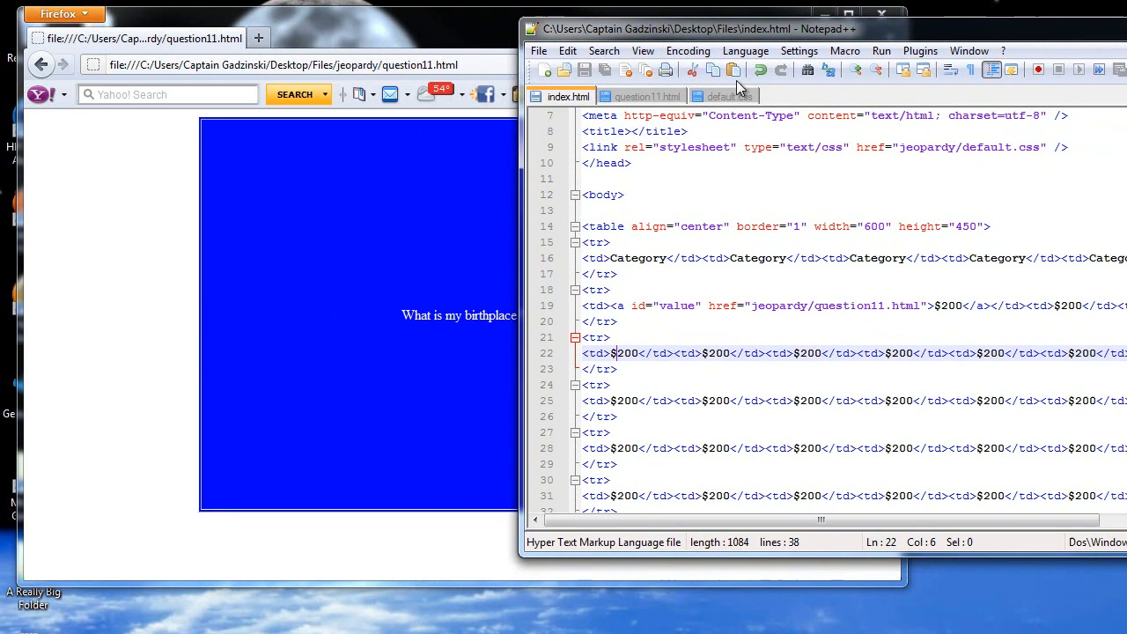
drag(738, 85, 513, 141)
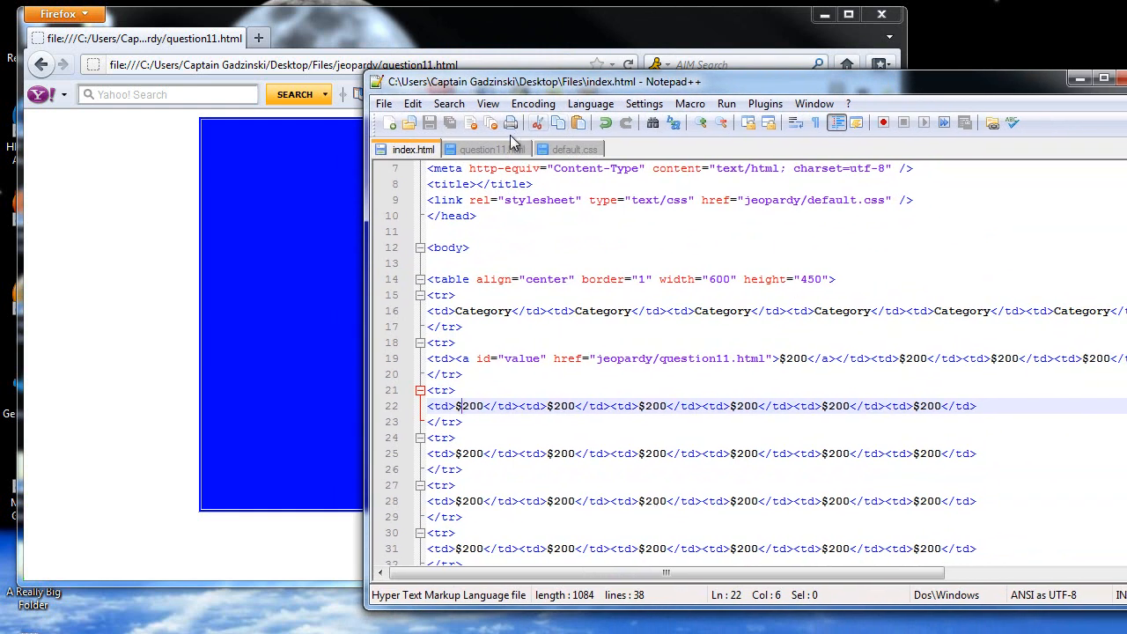
Give question11.html's question cell id="question" and save the file.
click(490, 148)
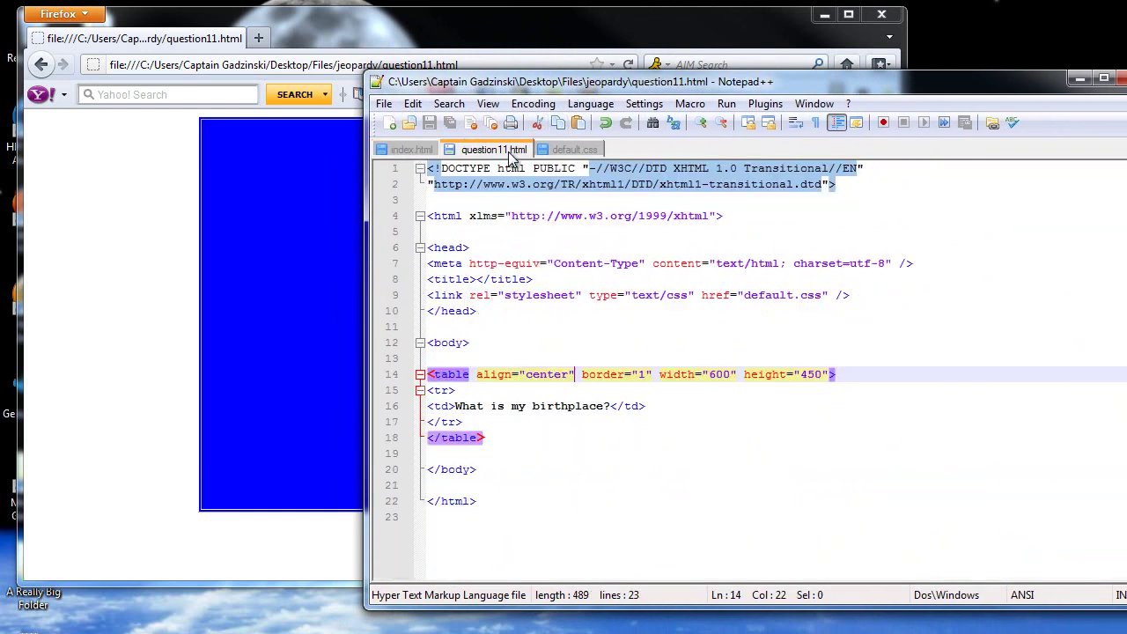
click(449, 406)
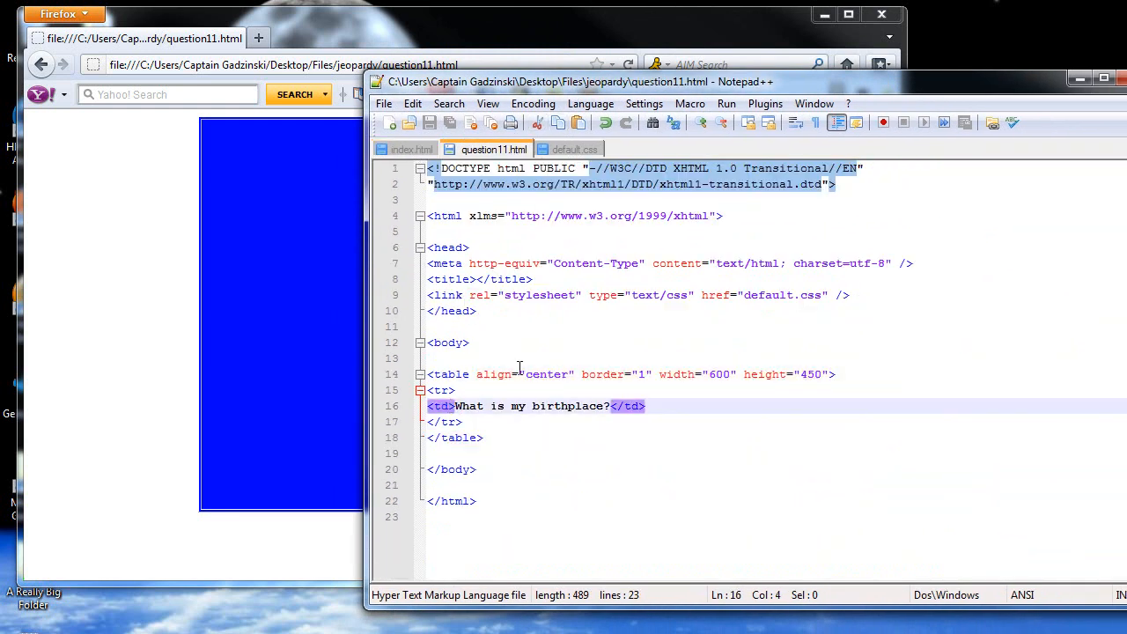
text(id=")
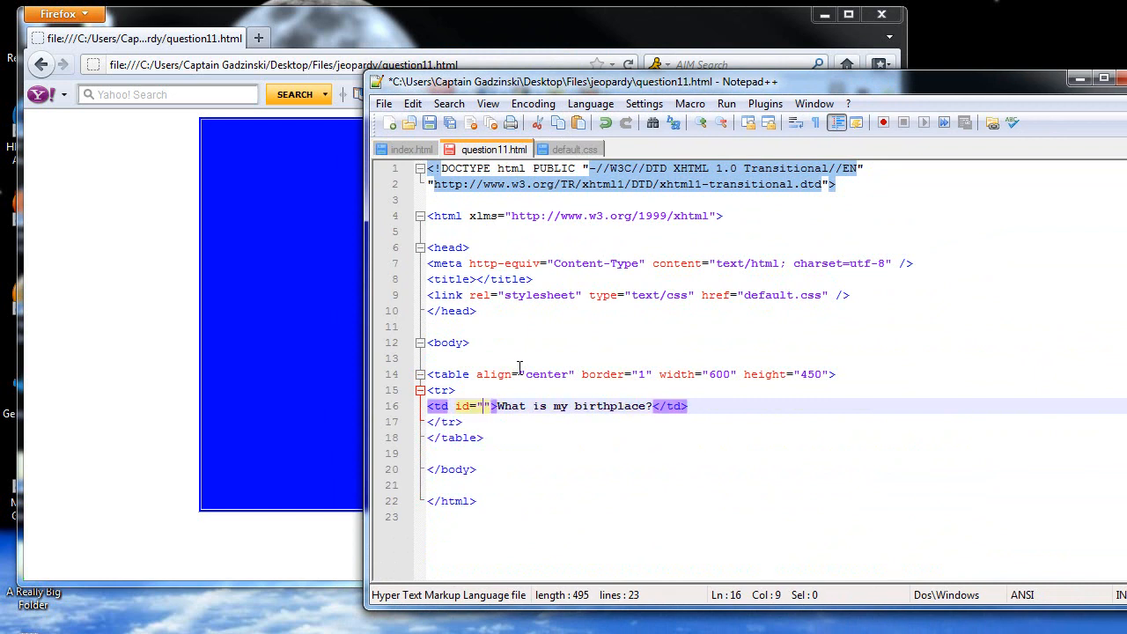
text(questi)
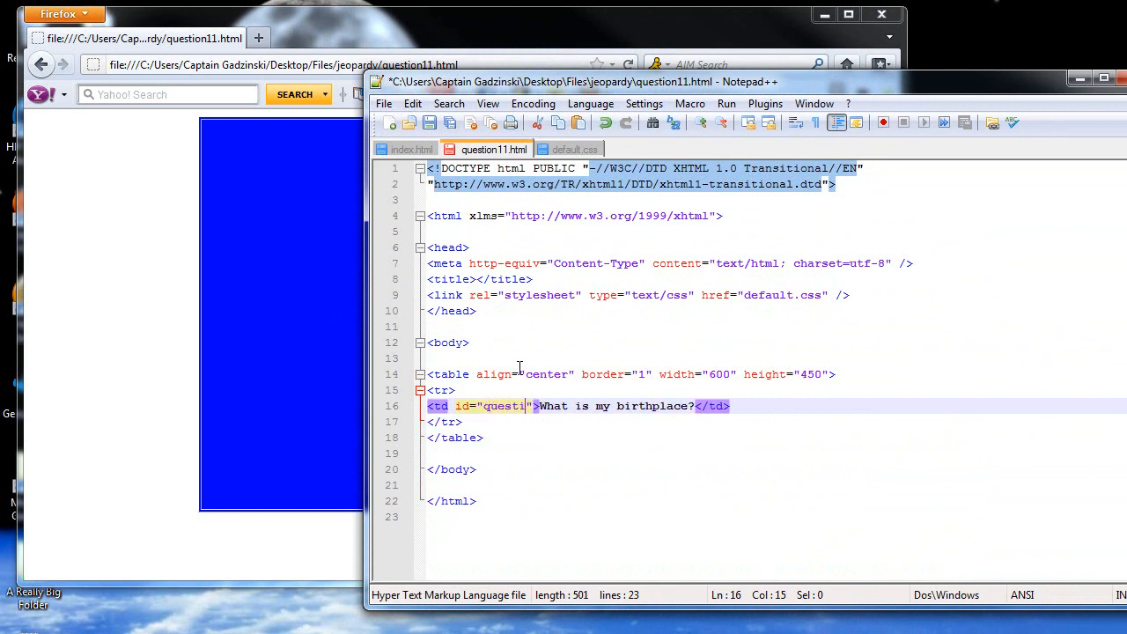
text(on)
click(429, 122)
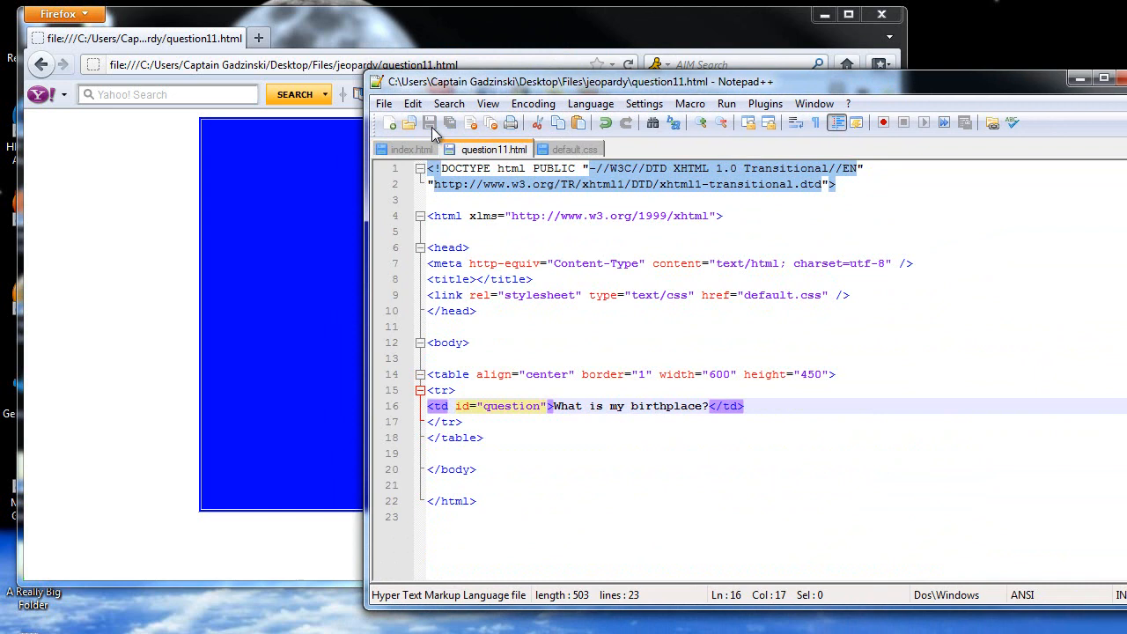
click(566, 152)
Add a #question { font-size:20px; } rule at the end of default.css and save it.
click(517, 385)
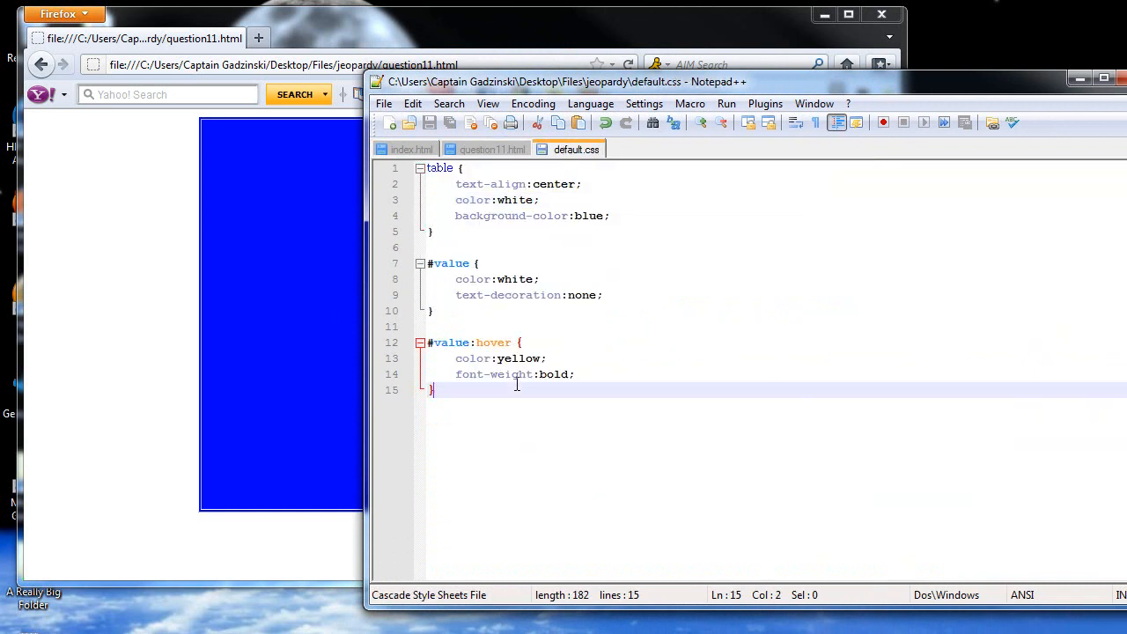
key(Return)
key(Return)
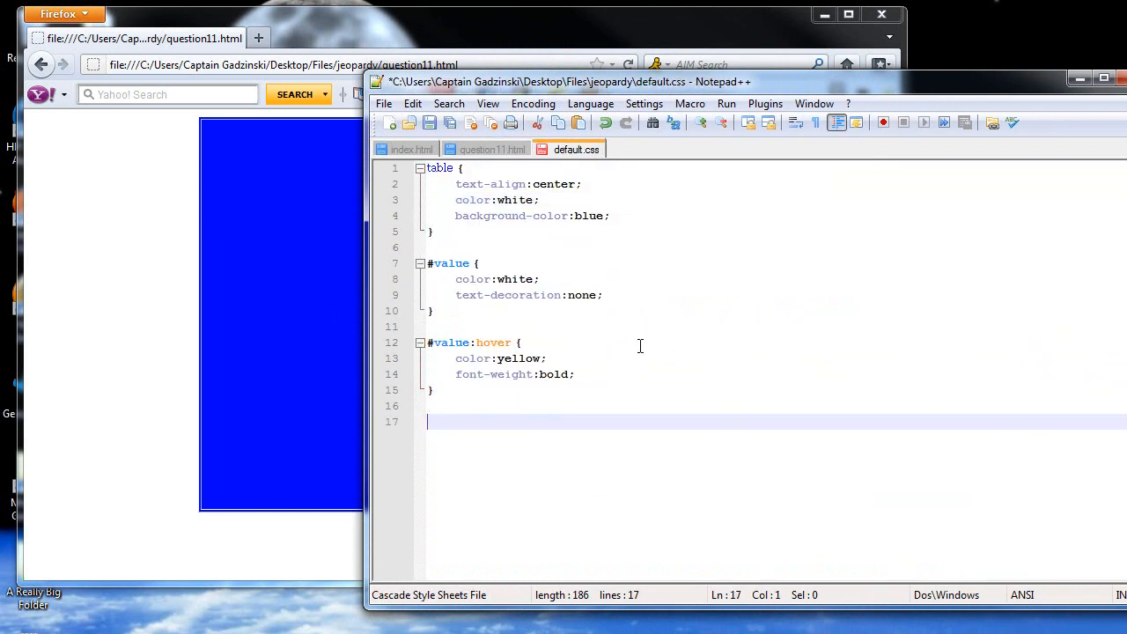
text(#questi)
text(on )
text({)
key(Return)
key(Return)
text(})
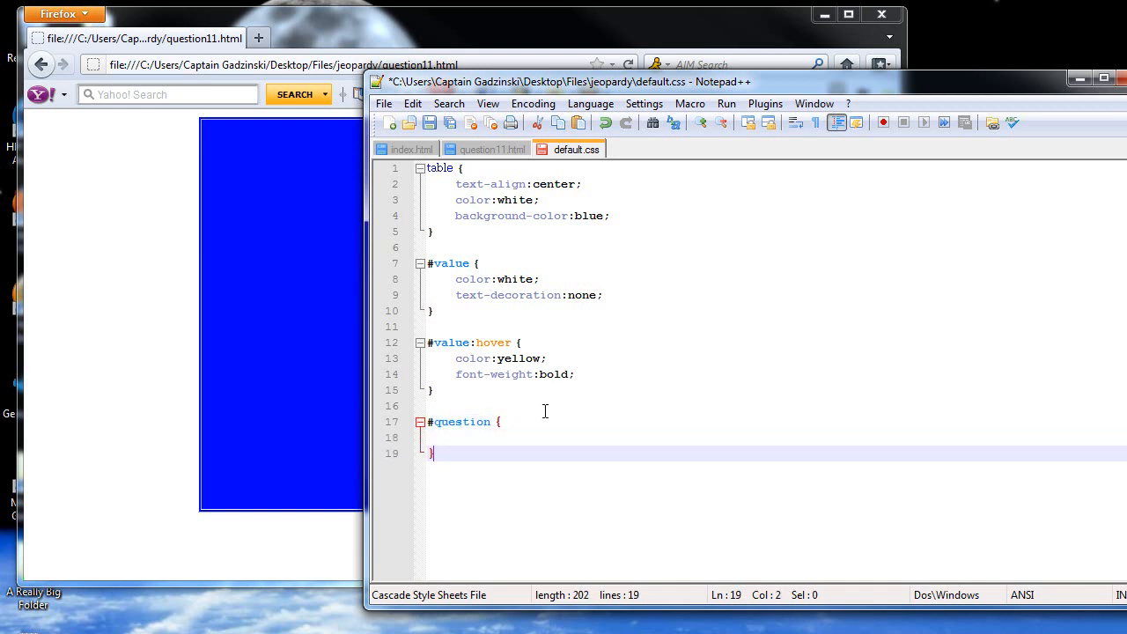
click(531, 435)
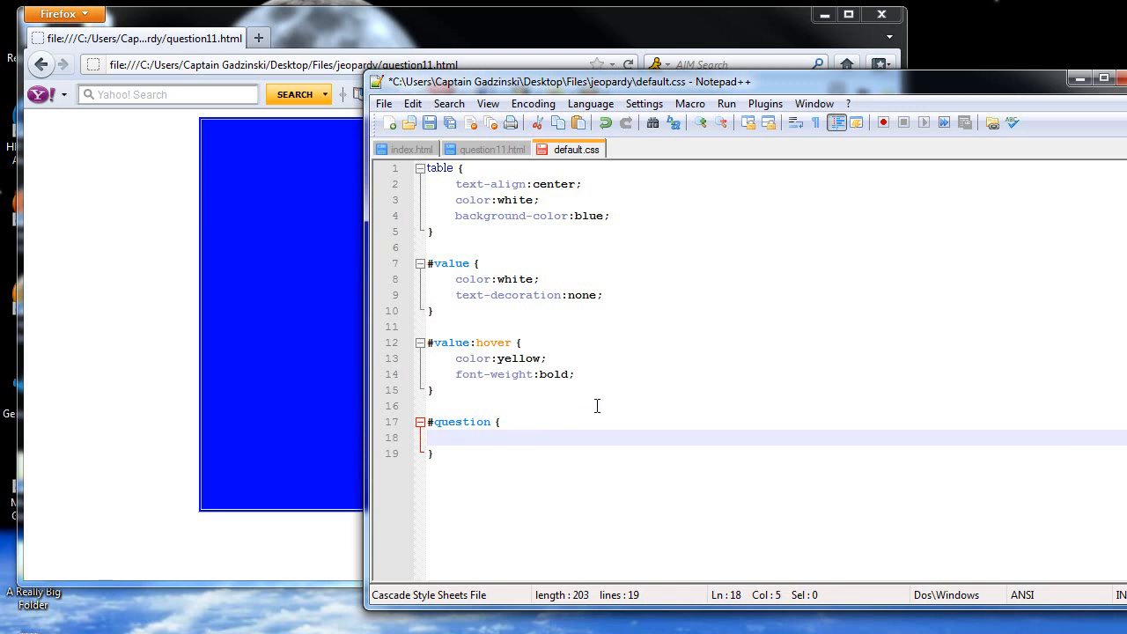
text(font-s)
text(ize:)
text(20)
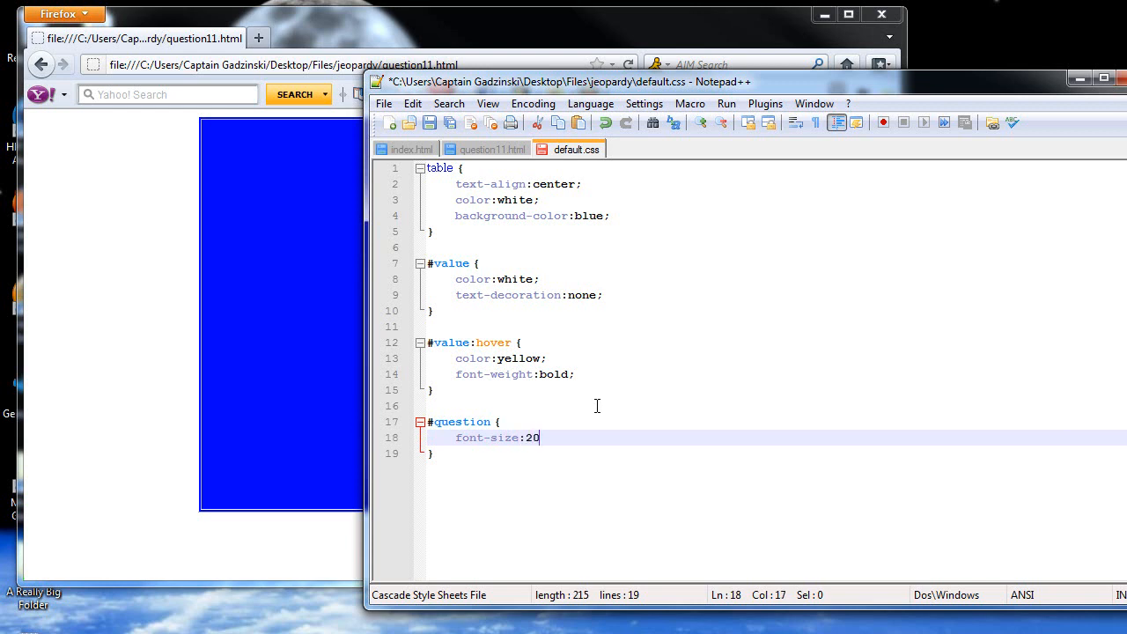
text(px;)
click(430, 122)
click(304, 224)
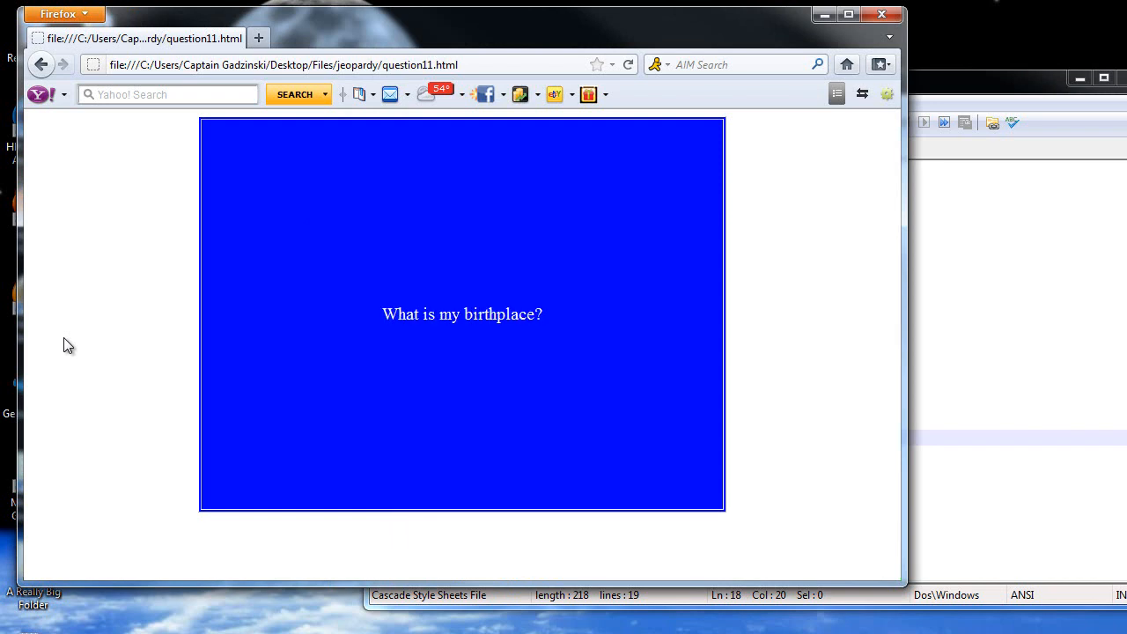
Change the #question font size to 30px, save, and reload the question page in Firefox.
click(1076, 313)
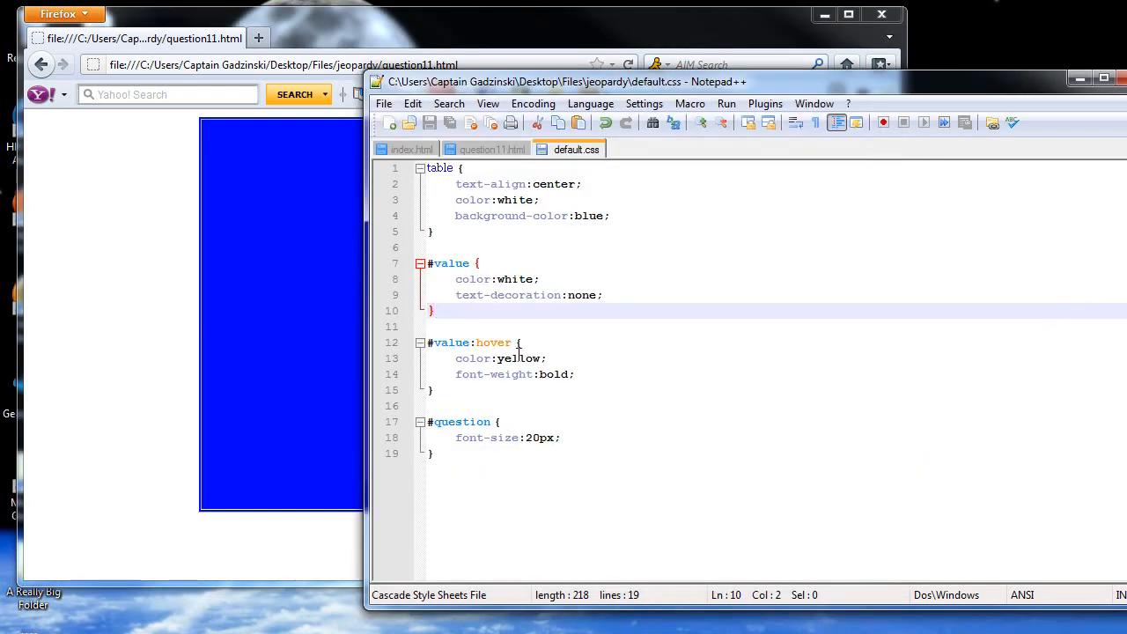
drag(534, 437, 527, 438)
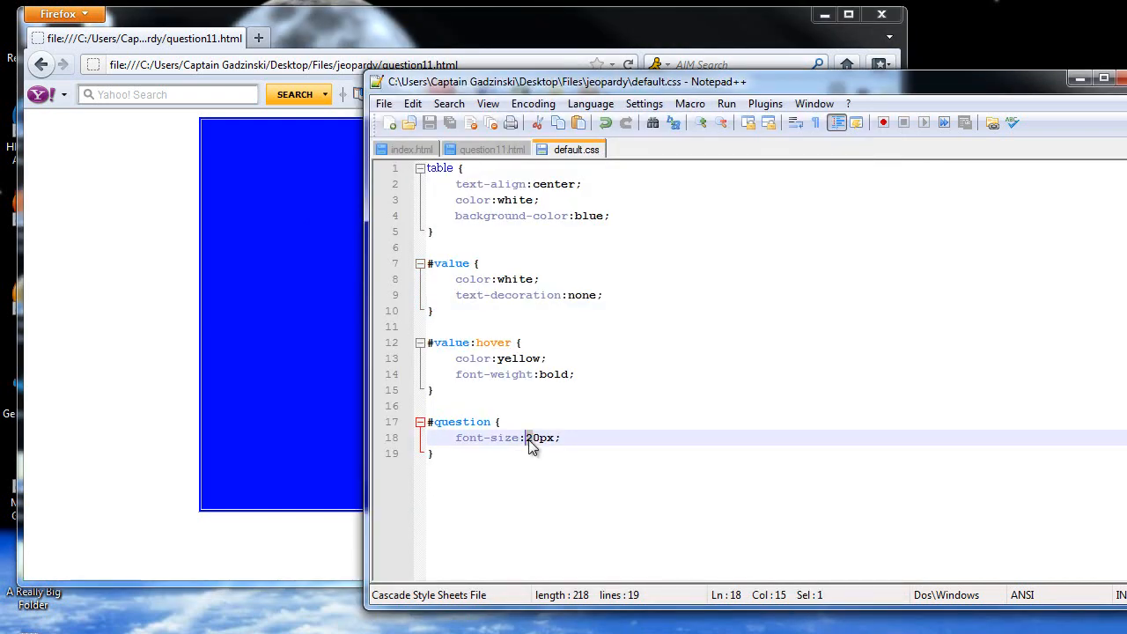
text(3)
click(429, 123)
click(138, 343)
key(F5)
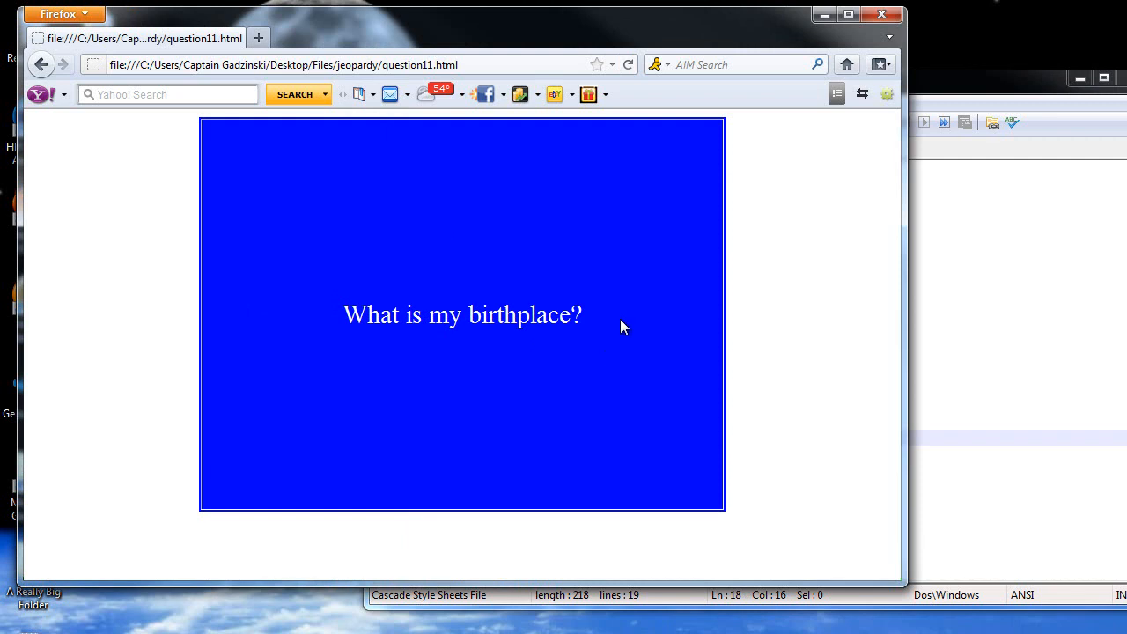
Go back to the board, reopen the first $200 question to check its text, then return to the board.
click(1026, 261)
click(156, 291)
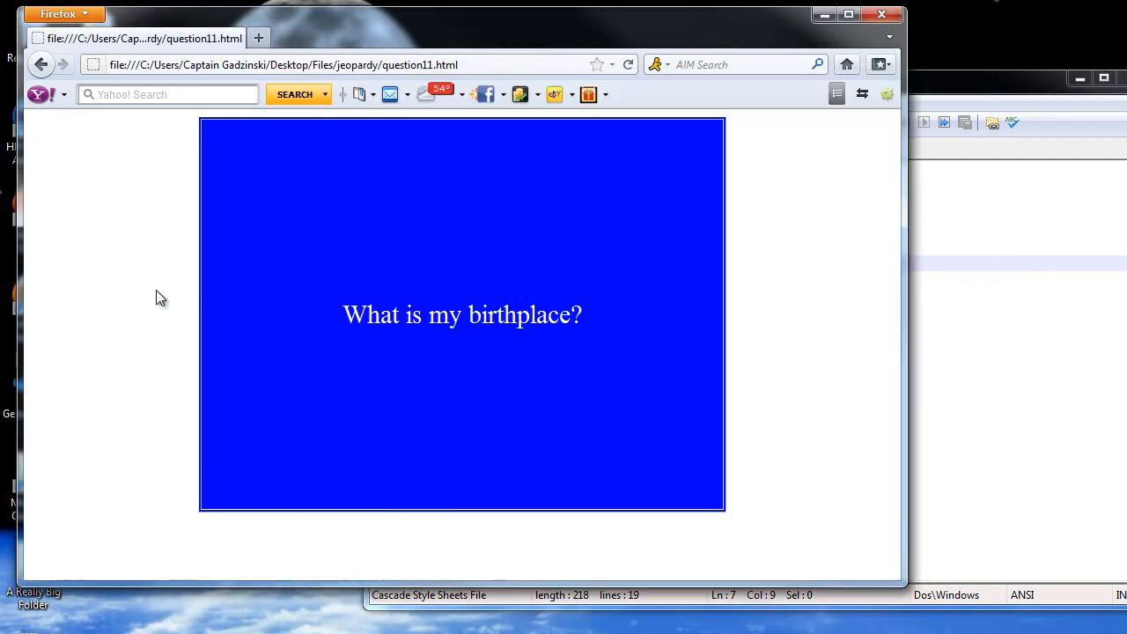
click(41, 65)
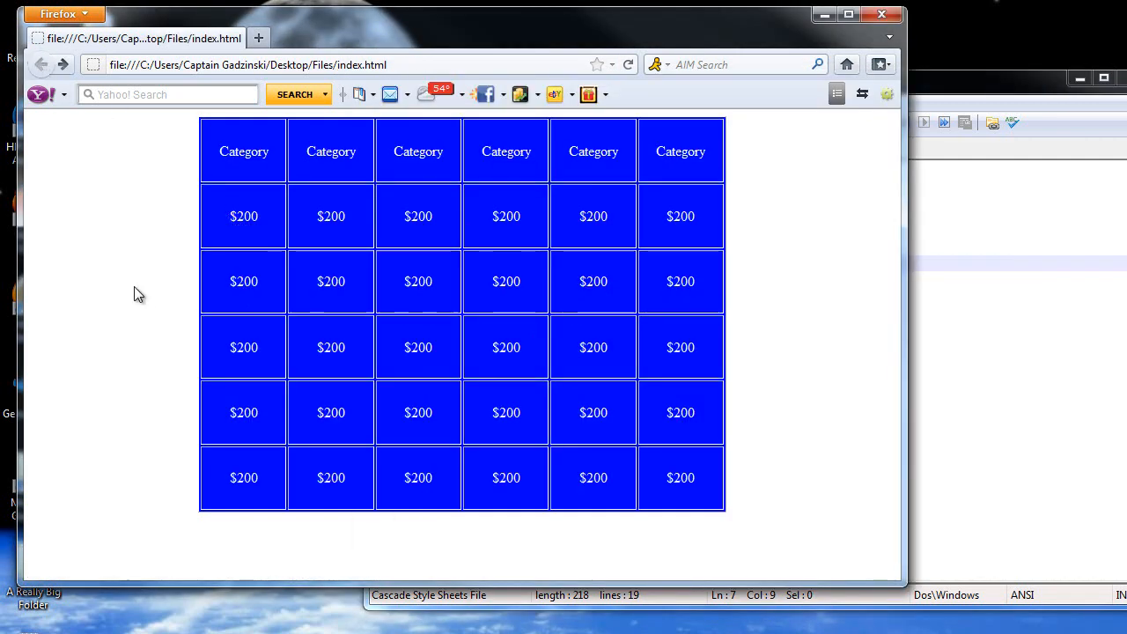
click(236, 221)
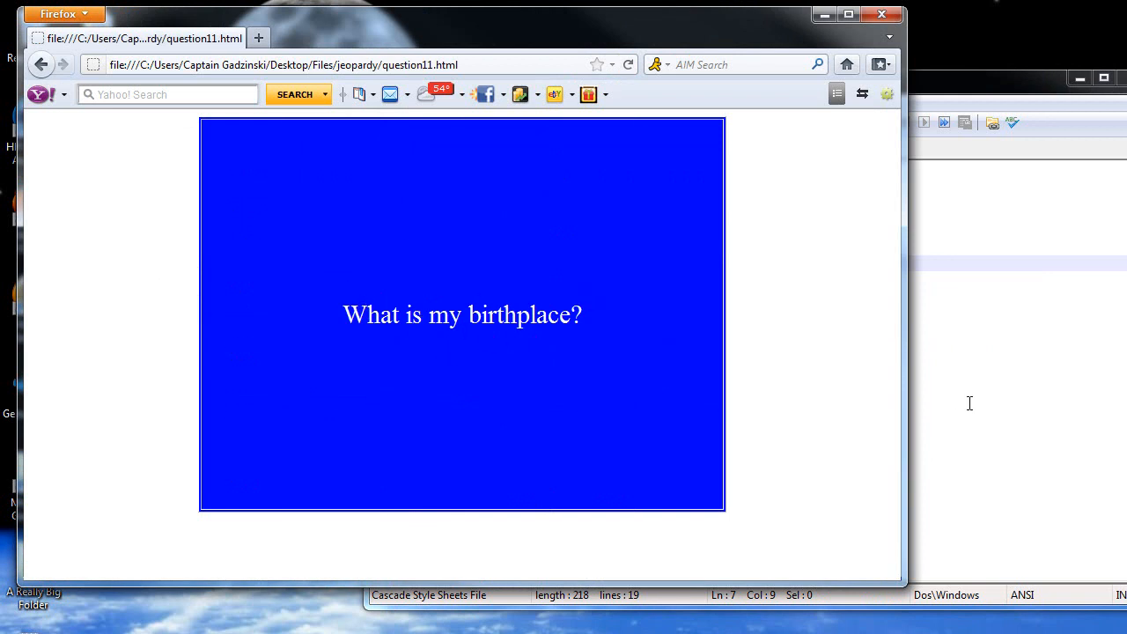
mouse_move(353, 315)
mouse_down()
mouse_move(531, 315)
mouse_move(573, 281)
mouse_up()
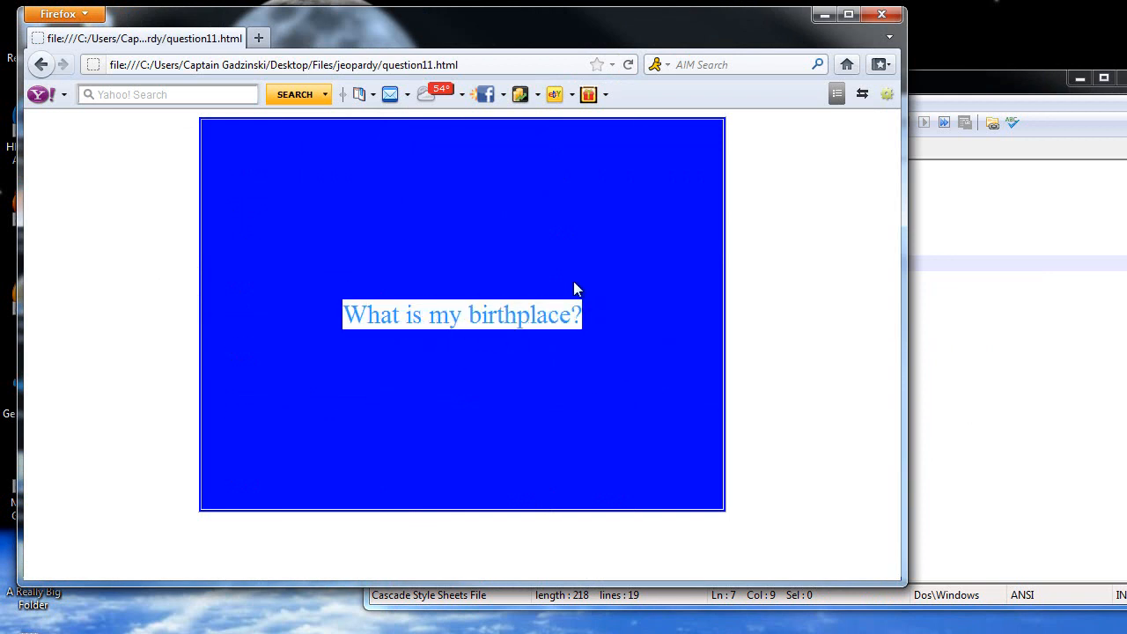
click(104, 260)
click(40, 65)
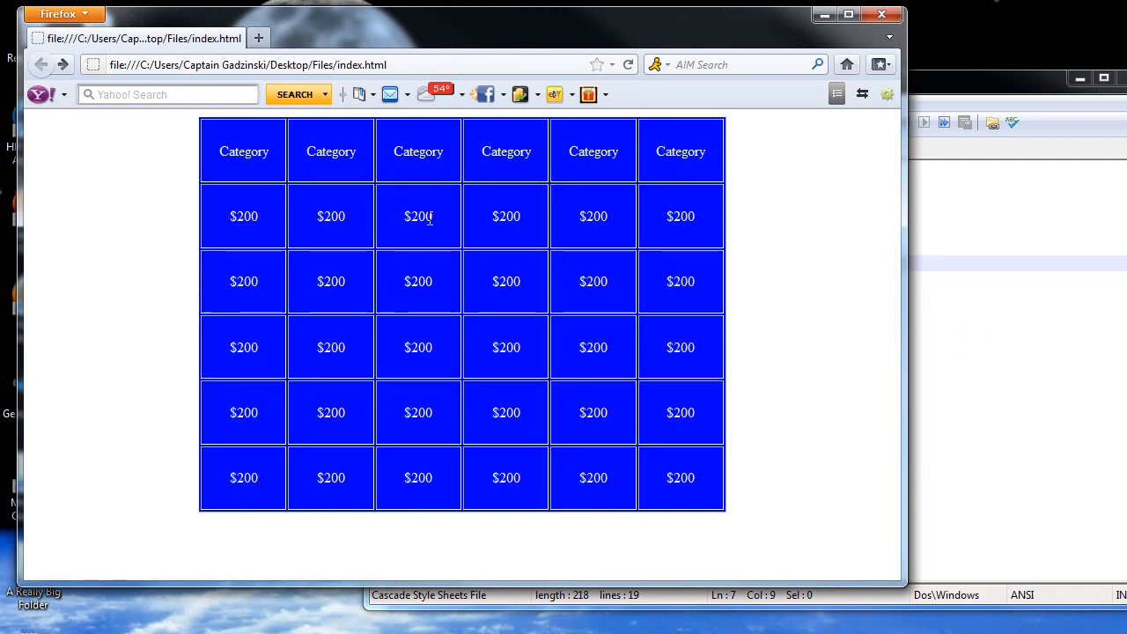
Check index.html's first $200 anchor to question11.html, then follow that link in Firefox.
click(937, 276)
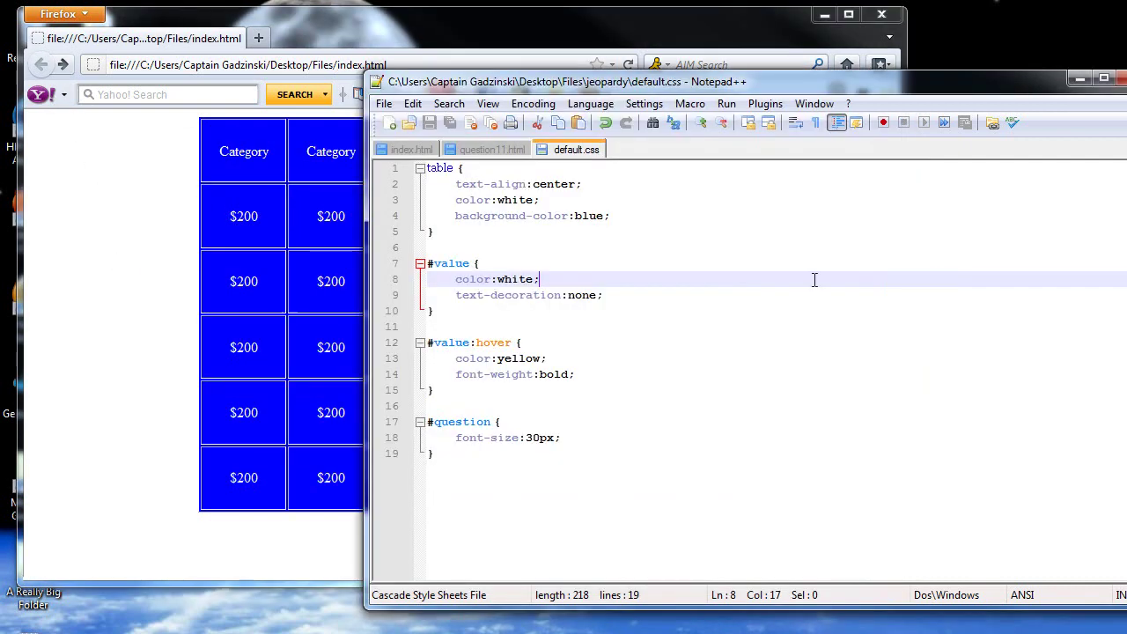
click(411, 149)
drag(457, 359, 828, 358)
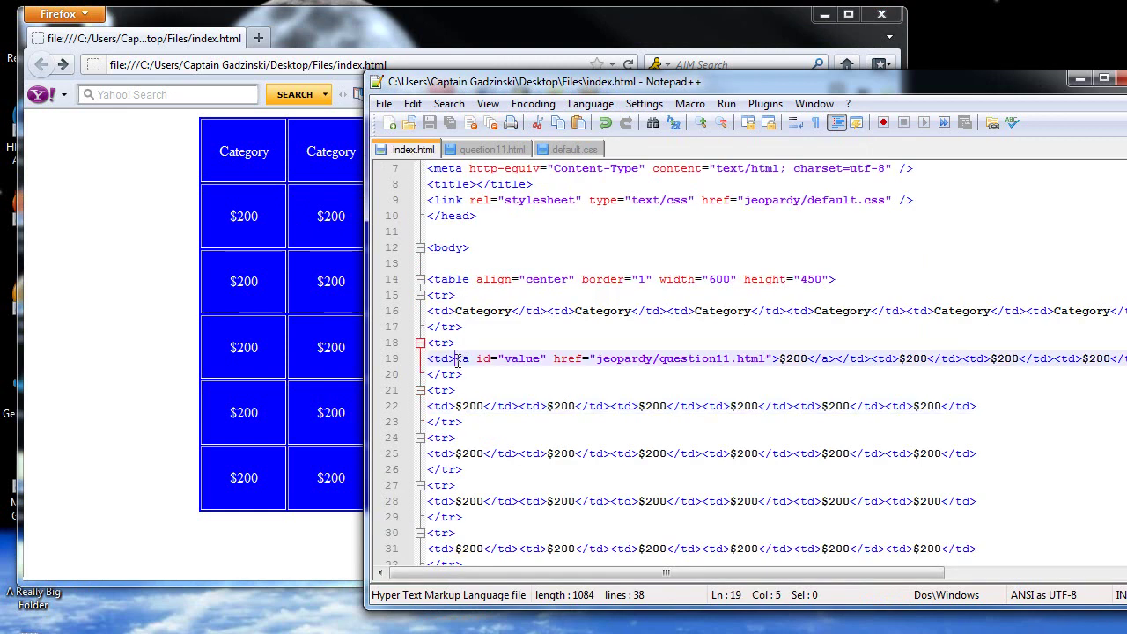
click(847, 358)
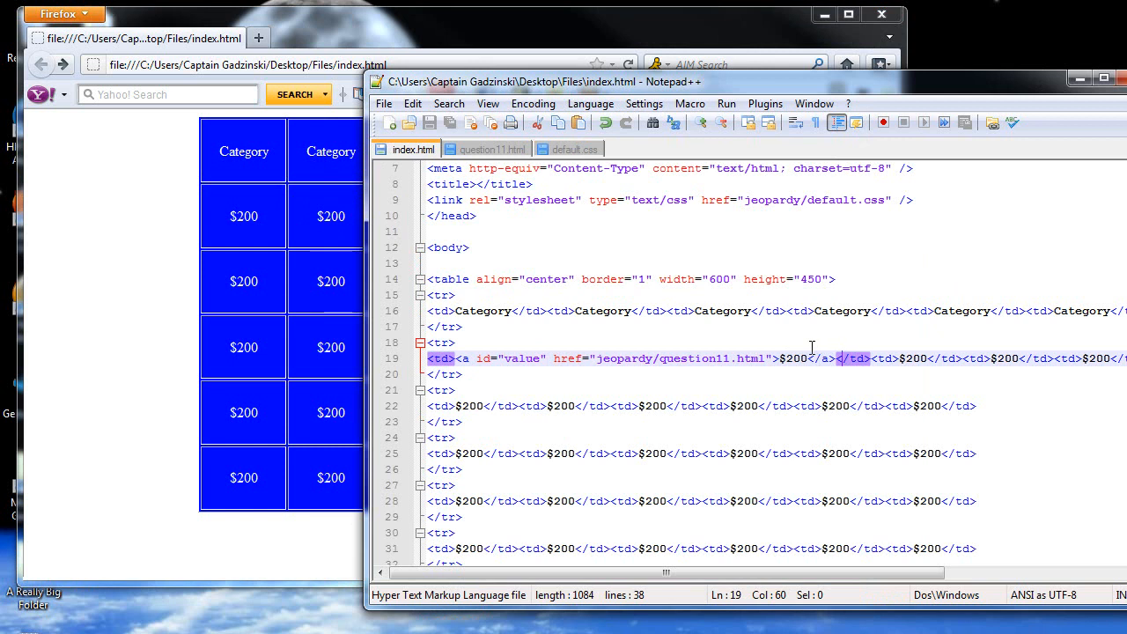
click(134, 293)
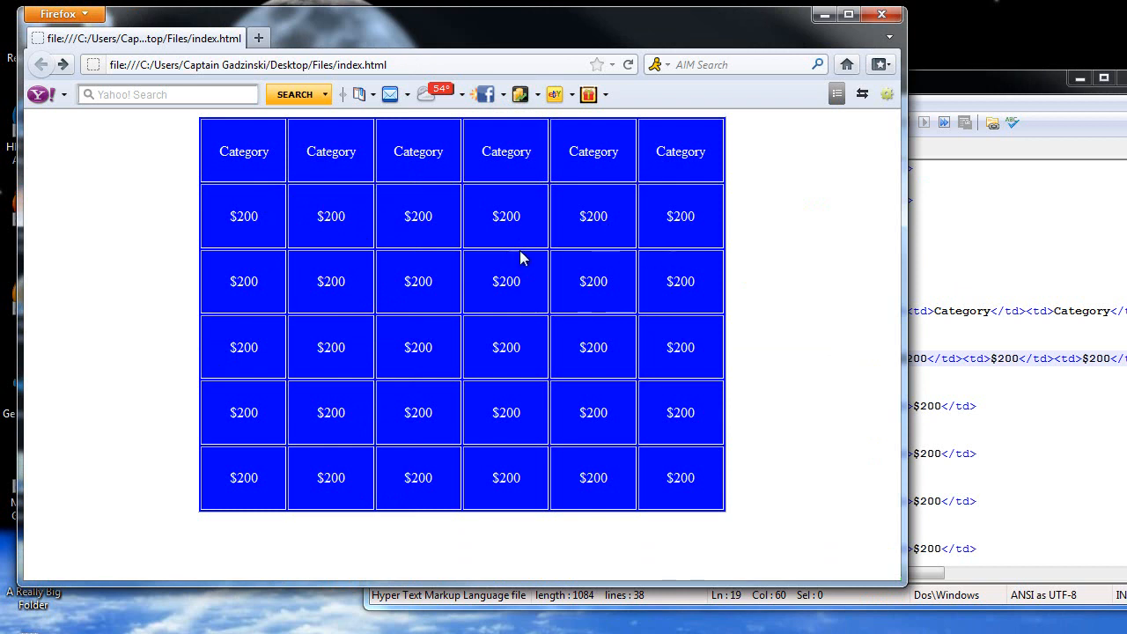
click(252, 219)
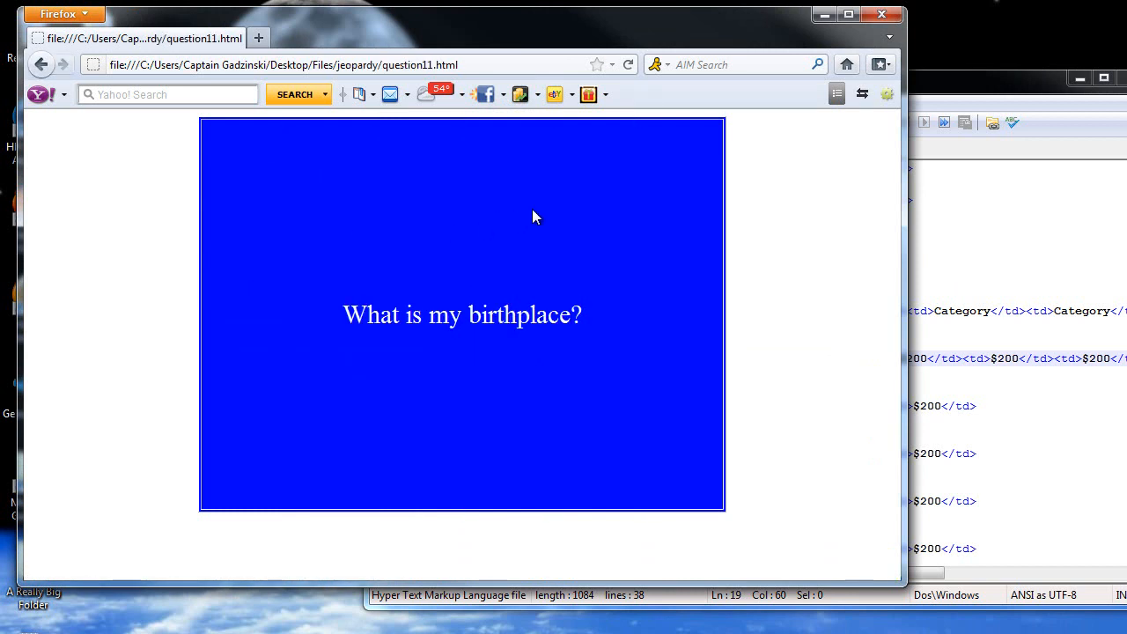